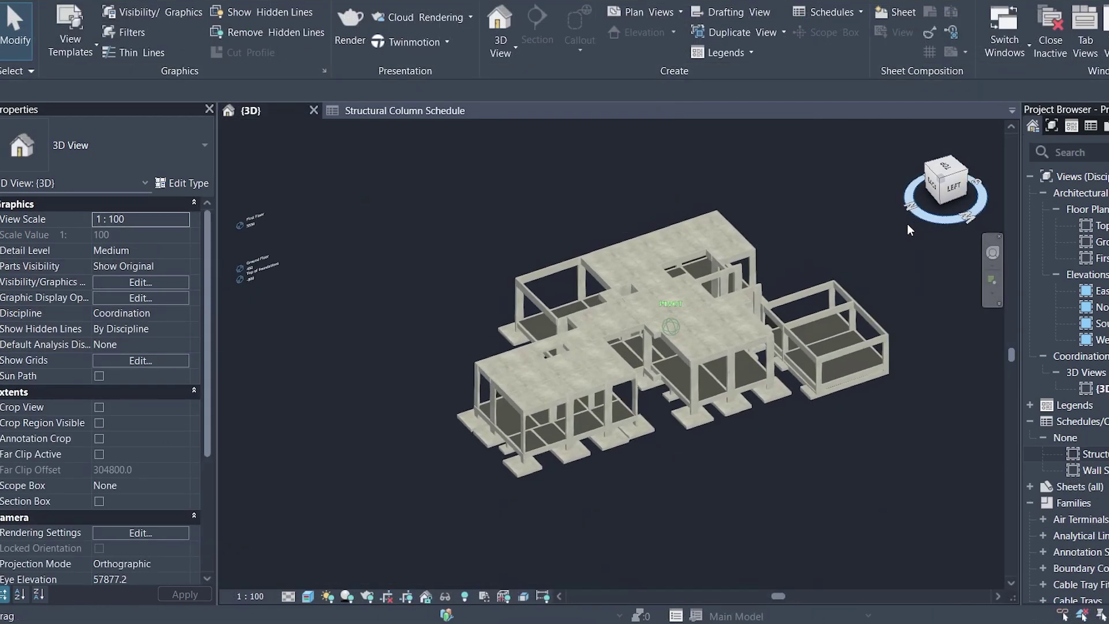
Lower the section box's top face to just above the footings, cutting away the beams above them
{"action": "left_click", "coordinate": [931, 183]}
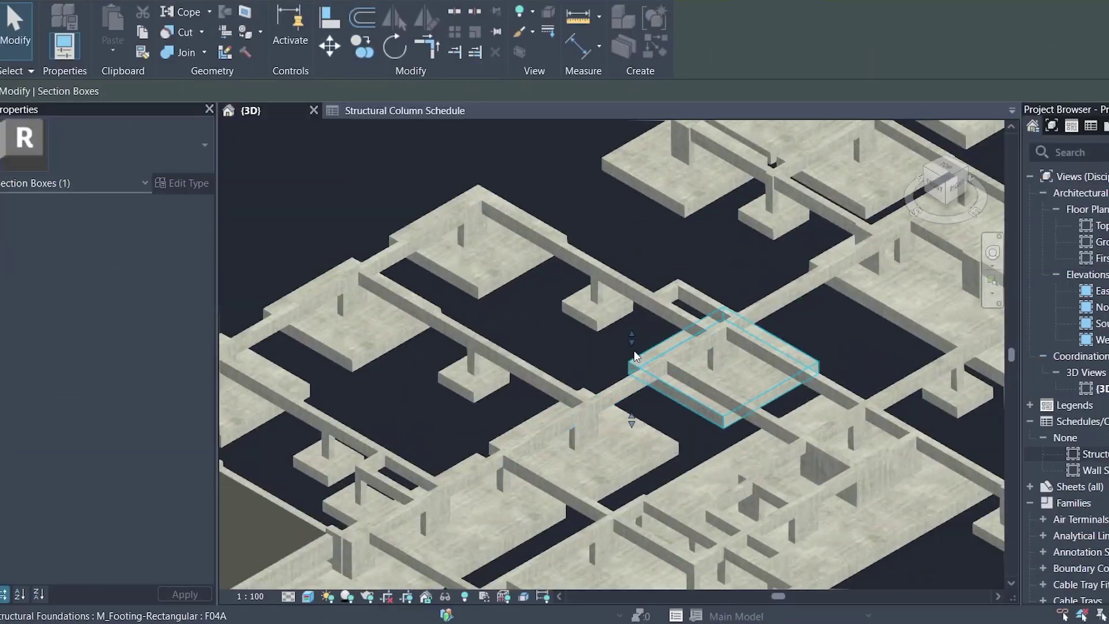
{"action": "scroll", "coordinate": [636, 356], "scroll_direction": "down", "scroll_amount": 3}
{"action": "left_click_drag", "start_coordinate": [632, 339], "coordinate": [631, 382]}
{"action": "scroll", "coordinate": [636, 369], "scroll_direction": "down", "scroll_amount": 3}
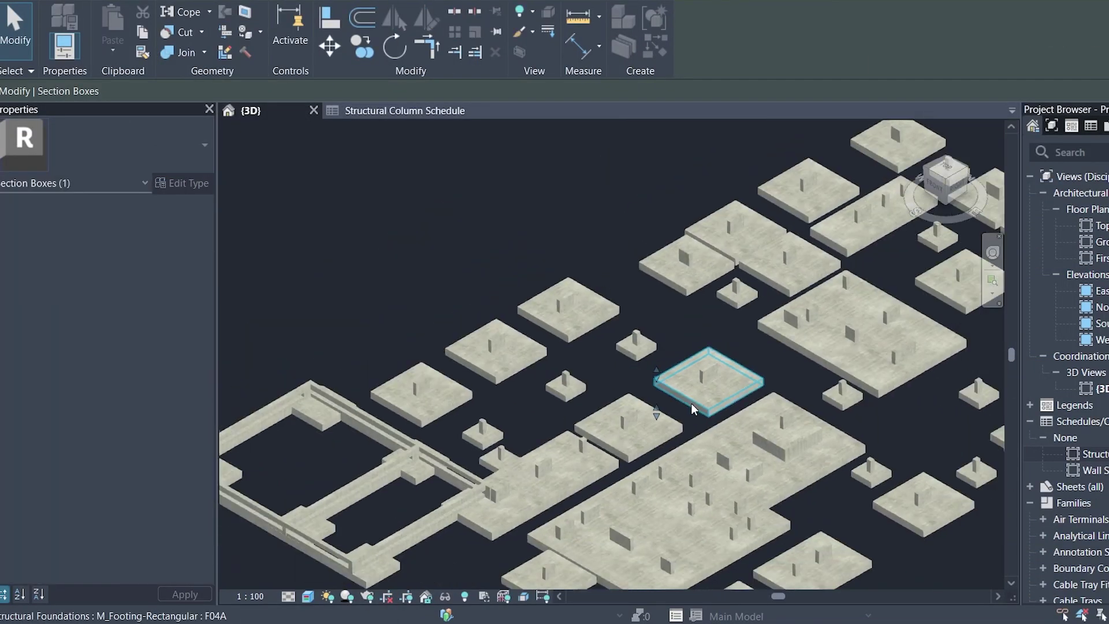
{"action": "scroll", "coordinate": [789, 475], "scroll_direction": "down", "scroll_amount": 4}
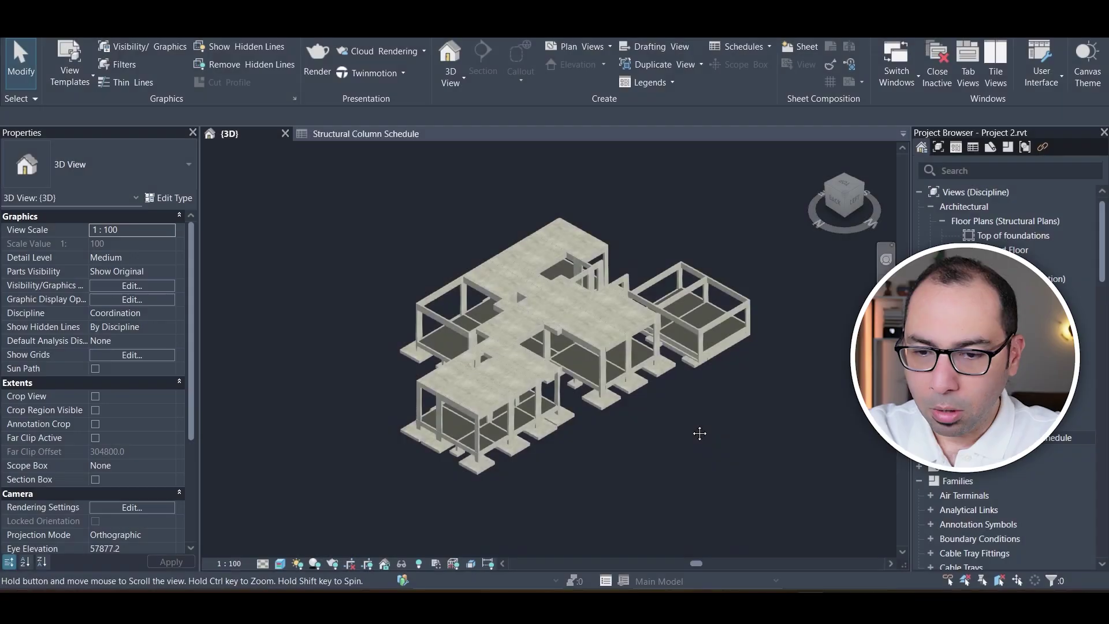
Examine the whole structural model in 3D from an isometric angle and from the back, right and top
{"action": "left_click_drag", "start_coordinate": [723, 427], "coordinate": [707, 440]}
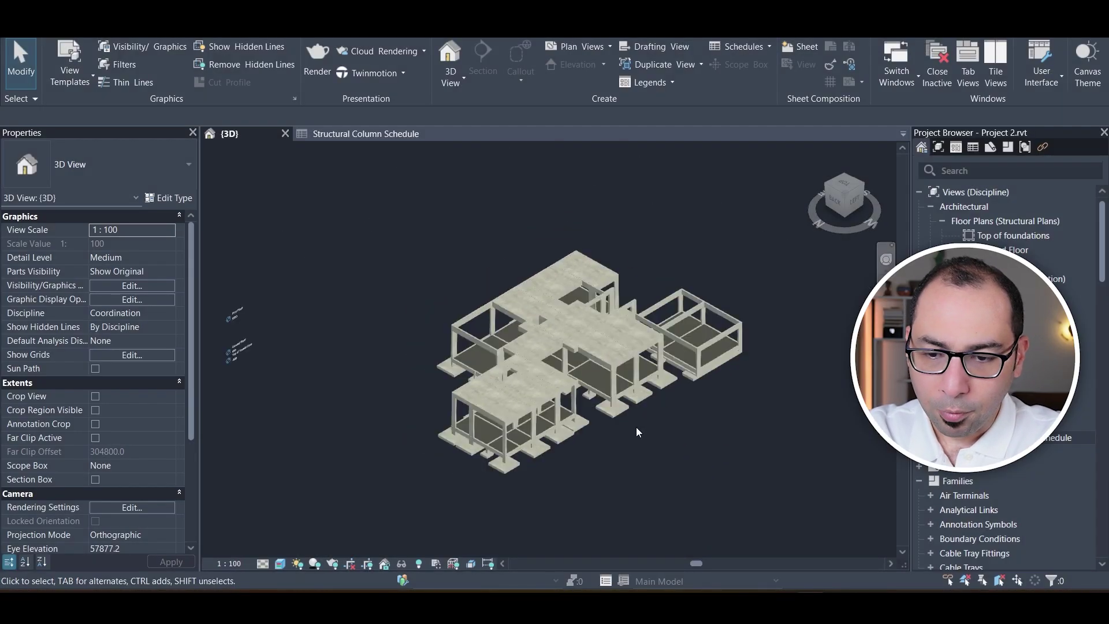
{"action": "scroll", "coordinate": [613, 441], "scroll_direction": "up", "scroll_amount": 4}
{"action": "scroll", "coordinate": [635, 437], "scroll_direction": "down", "scroll_amount": 3}
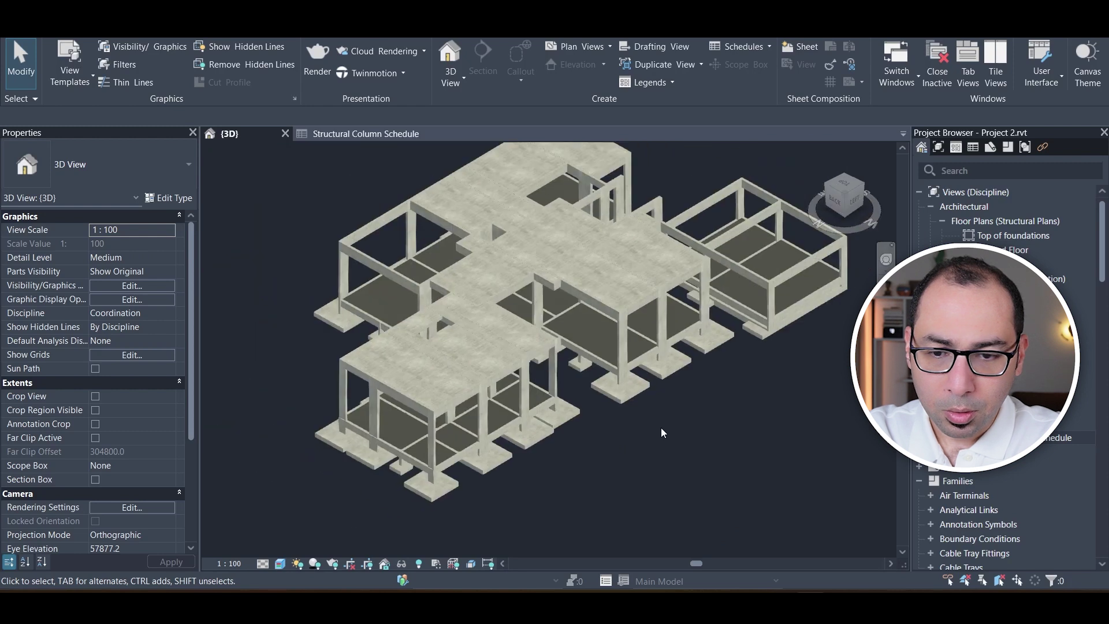
{"action": "scroll", "coordinate": [665, 432], "scroll_direction": "down", "scroll_amount": 2}
{"action": "mouse_move", "coordinate": [849, 230]}
{"action": "left_mouse_down"}
{"action": "mouse_move", "coordinate": [544, 239]}
{"action": "mouse_move", "coordinate": [283, 267]}
{"action": "mouse_move", "coordinate": [861, 259]}
{"action": "mouse_move", "coordinate": [613, 251]}
{"action": "mouse_move", "coordinate": [714, 253]}
{"action": "mouse_move", "coordinate": [702, 251]}
{"action": "left_mouse_up"}
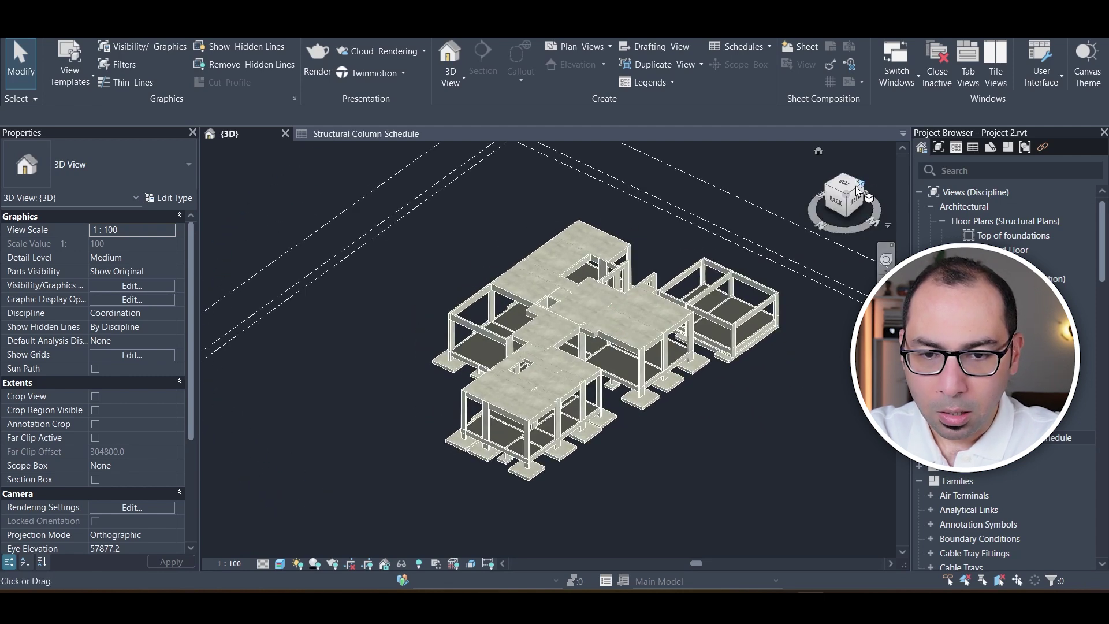
{"action": "left_click", "coordinate": [837, 205]}
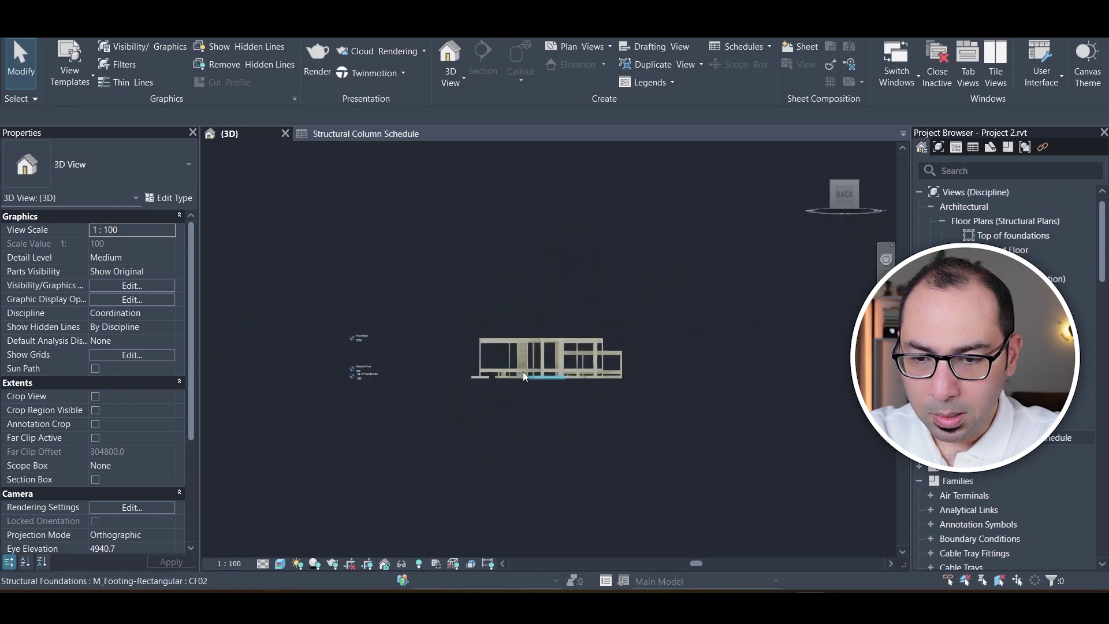
{"action": "scroll", "coordinate": [525, 376], "scroll_direction": "up", "scroll_amount": 2}
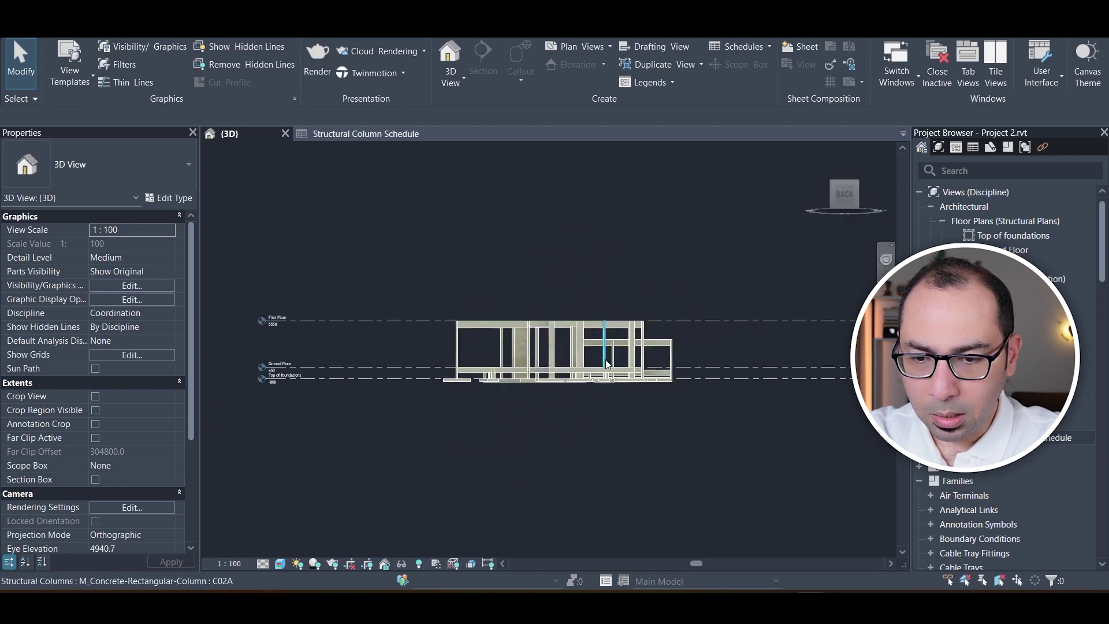
{"action": "left_click", "coordinate": [824, 194]}
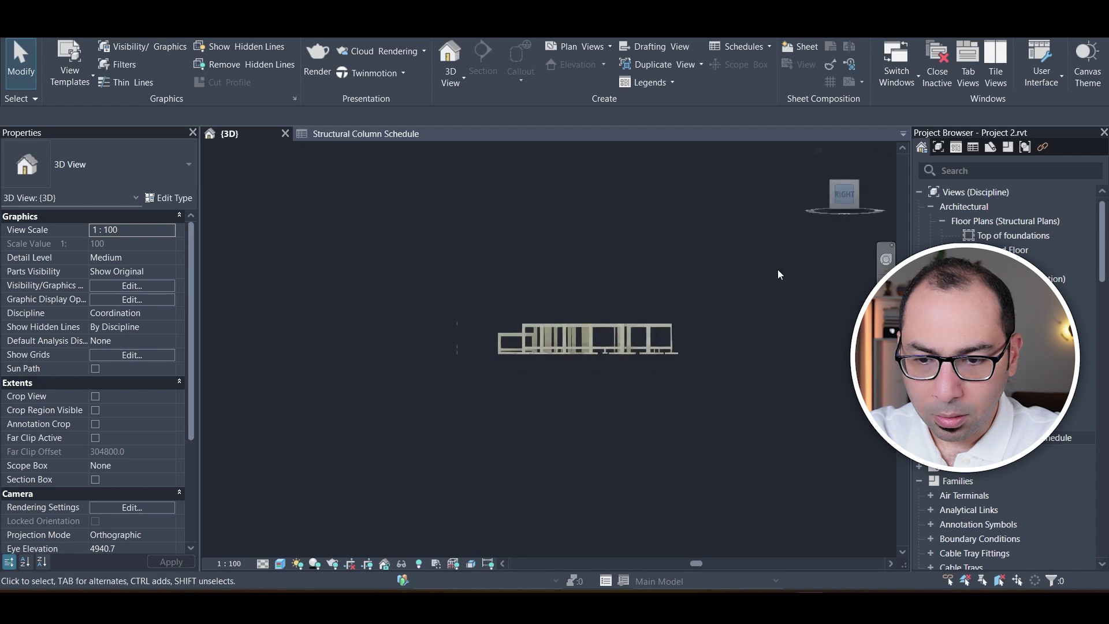
{"action": "scroll", "coordinate": [543, 382], "scroll_direction": "up", "scroll_amount": 4}
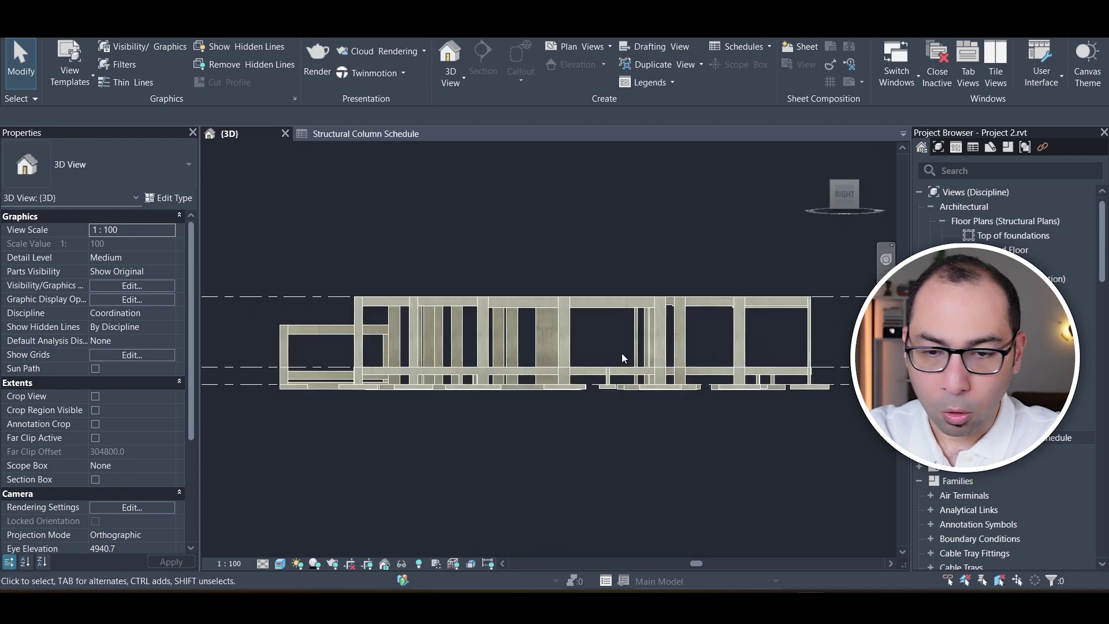
{"action": "left_click", "coordinate": [845, 177]}
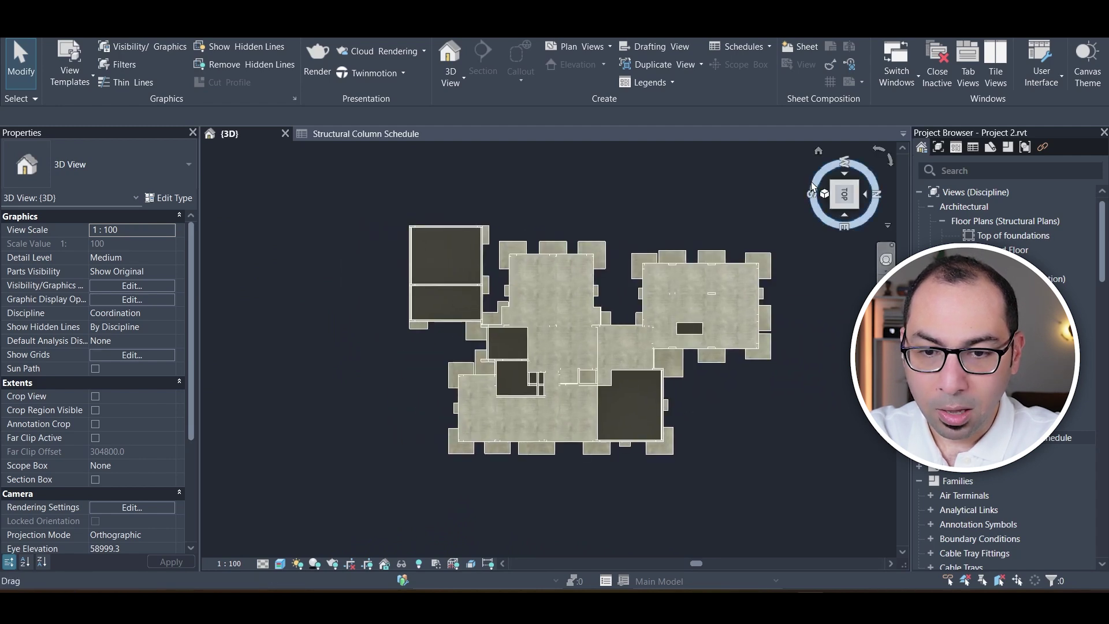
Return the 3D view to its home orientation and examine the slabs, columns and footings closely
{"action": "left_click", "coordinate": [819, 150]}
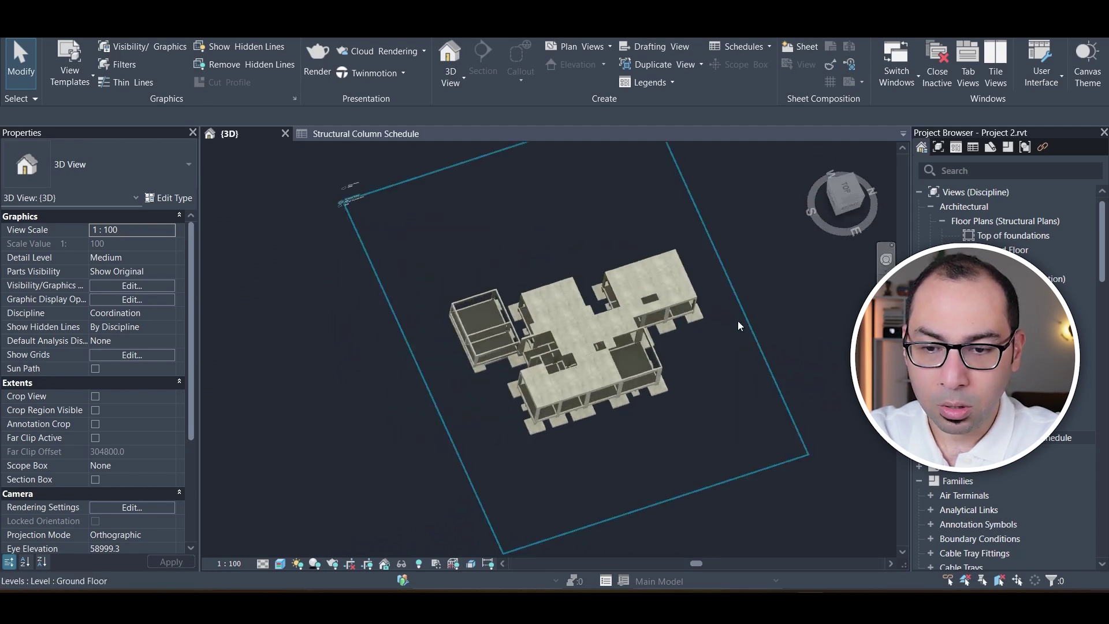
{"action": "scroll", "coordinate": [565, 396], "scroll_direction": "up", "scroll_amount": 5}
{"action": "middle_click_drag", "start_coordinate": [619, 441], "coordinate": [692, 456]}
{"action": "scroll", "coordinate": [647, 447], "scroll_direction": "up", "scroll_amount": 2}
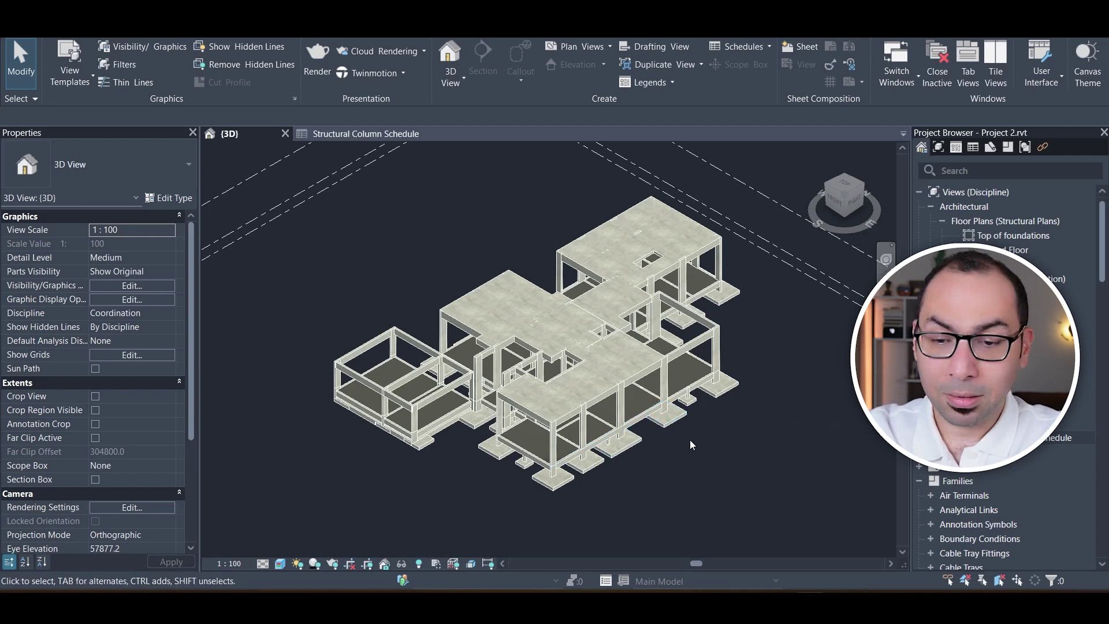
{"action": "scroll", "coordinate": [669, 442], "scroll_direction": "up", "scroll_amount": 2}
{"action": "mouse_move", "coordinate": [670, 445]}
{"action": "middle_mouse_down"}
{"action": "mouse_move", "coordinate": [683, 468]}
{"action": "mouse_move", "coordinate": [681, 457]}
{"action": "middle_mouse_up"}
{"action": "scroll", "coordinate": [681, 456], "scroll_direction": "up", "scroll_amount": 1}
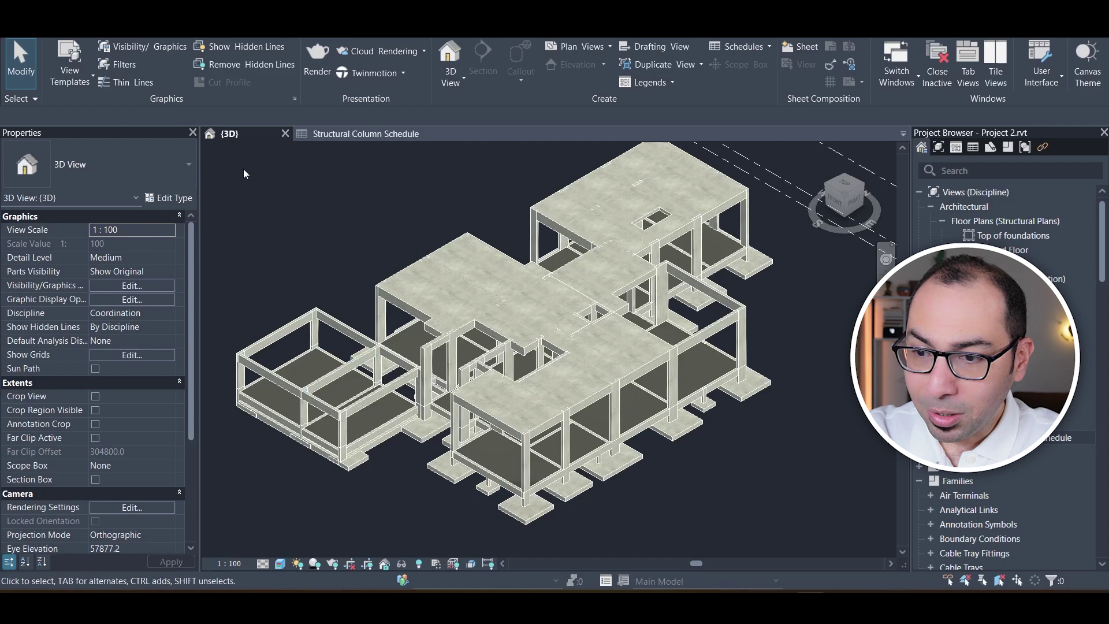
Enable the section box in the 3D view's extents and select the box around the building
{"action": "scroll", "coordinate": [643, 393], "scroll_direction": "down", "scroll_amount": 2}
{"action": "scroll", "coordinate": [96, 404], "scroll_direction": "down", "scroll_amount": 1}
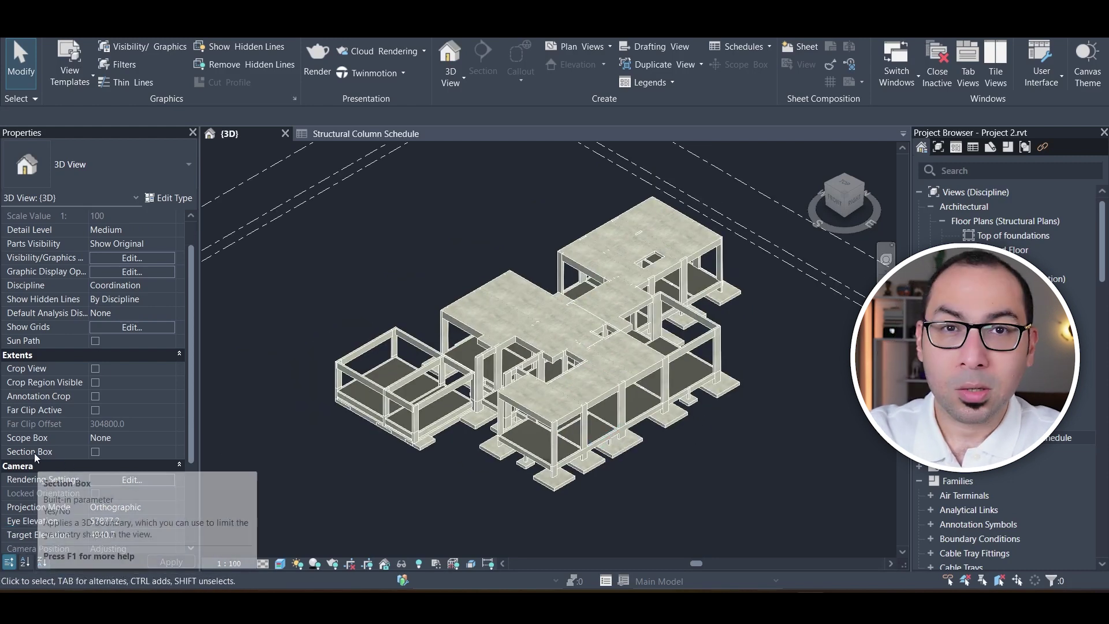
{"action": "left_click", "coordinate": [95, 452]}
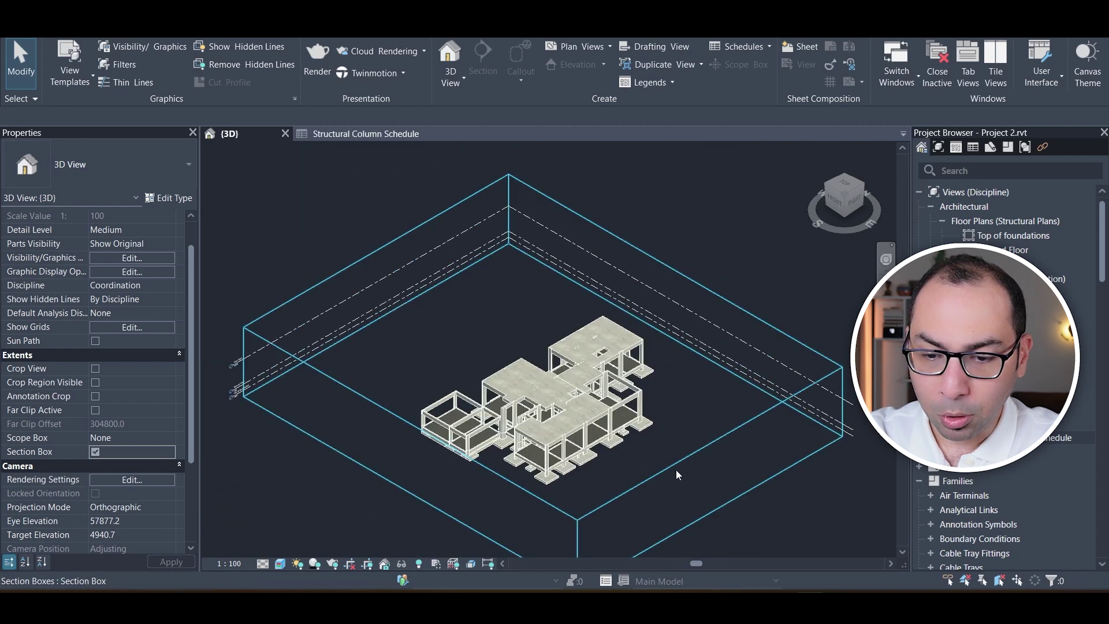
{"action": "left_click", "coordinate": [680, 465]}
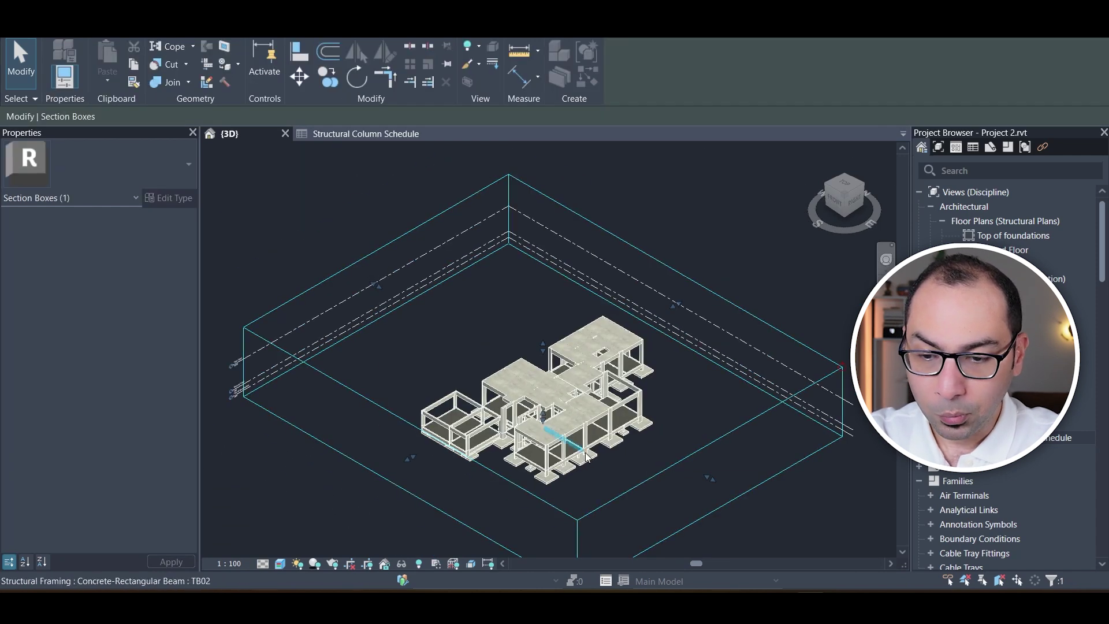
Lower the section box's top face below the ground floor to expose only the foundations and column stubs
{"action": "scroll", "coordinate": [548, 432], "scroll_direction": "up", "scroll_amount": 3}
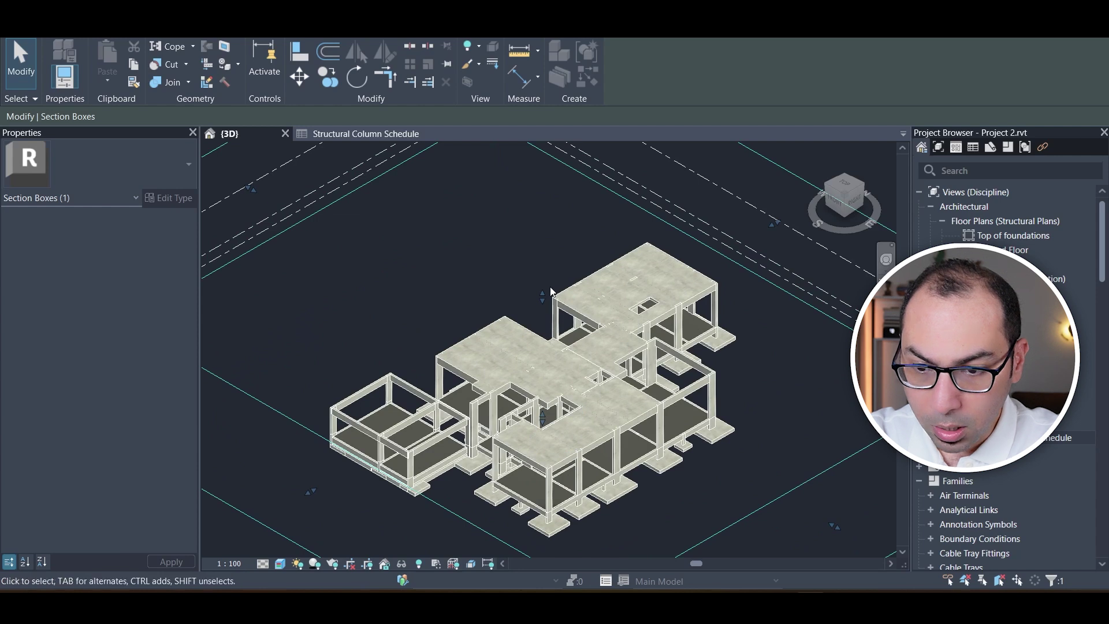
{"action": "scroll", "coordinate": [545, 308], "scroll_direction": "up", "scroll_amount": 2}
{"action": "scroll", "coordinate": [545, 307], "scroll_direction": "down", "scroll_amount": 2}
{"action": "middle_click_drag", "start_coordinate": [546, 369], "coordinate": [603, 330]}
{"action": "left_click_drag", "start_coordinate": [575, 245], "coordinate": [569, 370]}
{"action": "scroll", "coordinate": [590, 375], "scroll_direction": "up", "scroll_amount": 3}
{"action": "scroll", "coordinate": [574, 374], "scroll_direction": "up", "scroll_amount": 2}
{"action": "scroll", "coordinate": [707, 453], "scroll_direction": "down", "scroll_amount": 4}
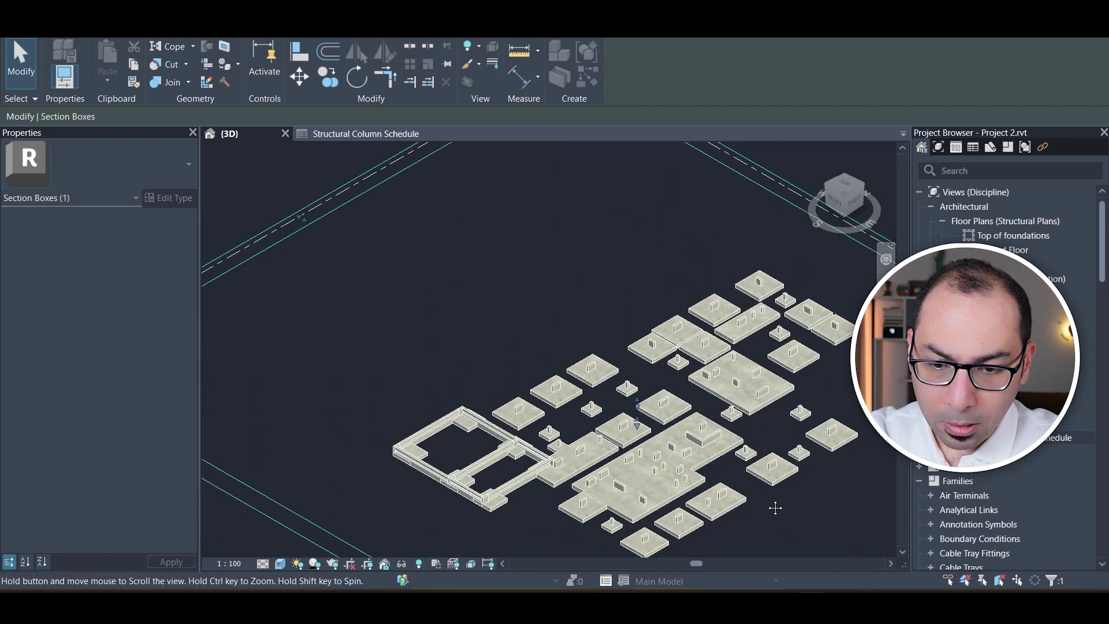
{"action": "middle_click_drag", "start_coordinate": [775, 508], "coordinate": [690, 446]}
{"action": "scroll", "coordinate": [681, 446], "scroll_direction": "up", "scroll_amount": 3}
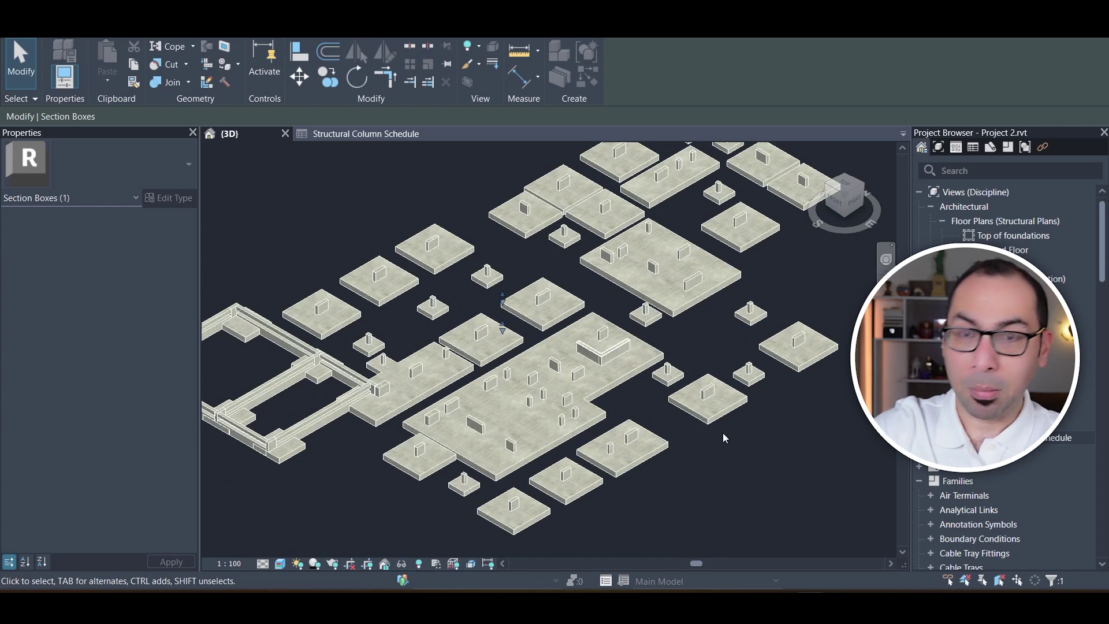
Inspect the properties of an isolated rectangular footing at the building's edge and of two combined footings
{"action": "scroll", "coordinate": [697, 349], "scroll_direction": "up", "scroll_amount": 2}
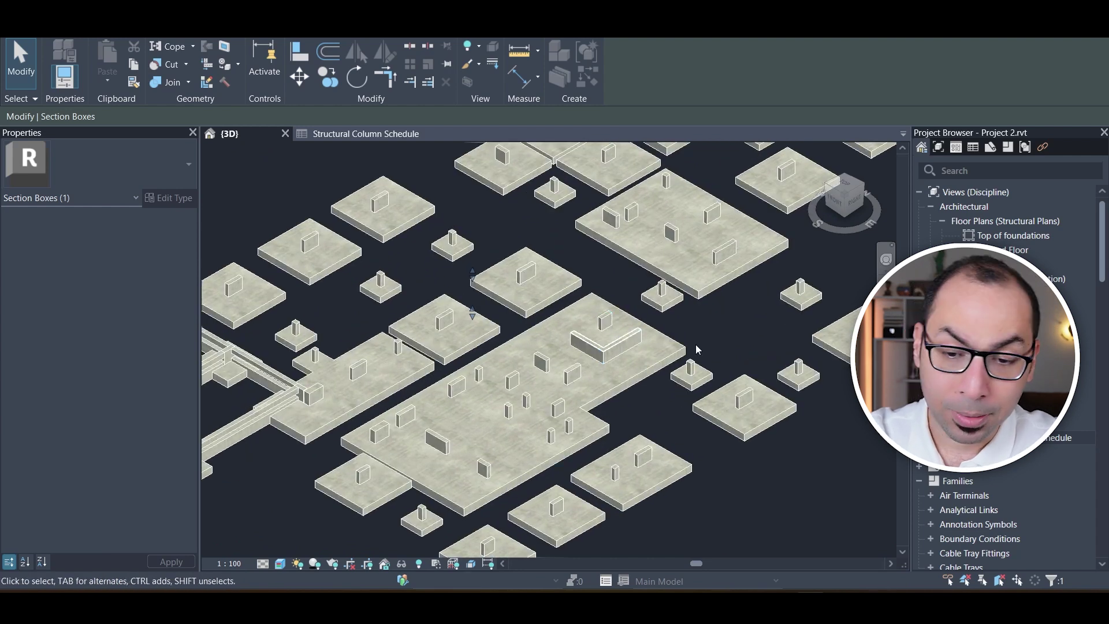
{"action": "scroll", "coordinate": [711, 349], "scroll_direction": "down", "scroll_amount": 2}
{"action": "middle_click_drag", "start_coordinate": [713, 350], "coordinate": [669, 378]}
{"action": "scroll", "coordinate": [664, 393], "scroll_direction": "down", "scroll_amount": 3}
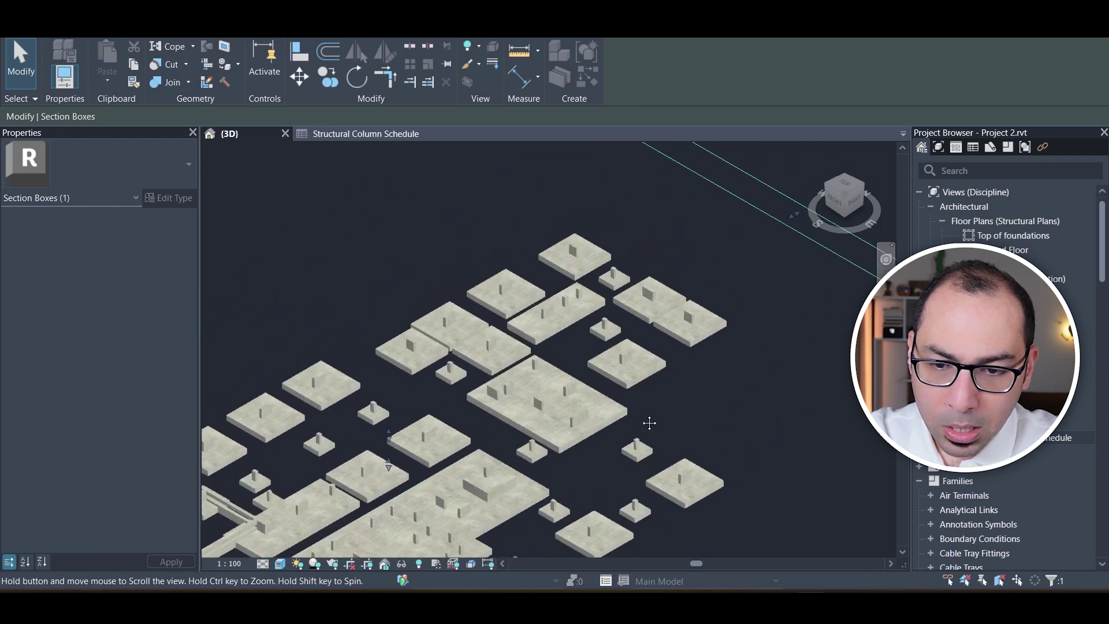
{"action": "scroll", "coordinate": [686, 346], "scroll_direction": "up", "scroll_amount": 5}
{"action": "left_click", "coordinate": [691, 345]}
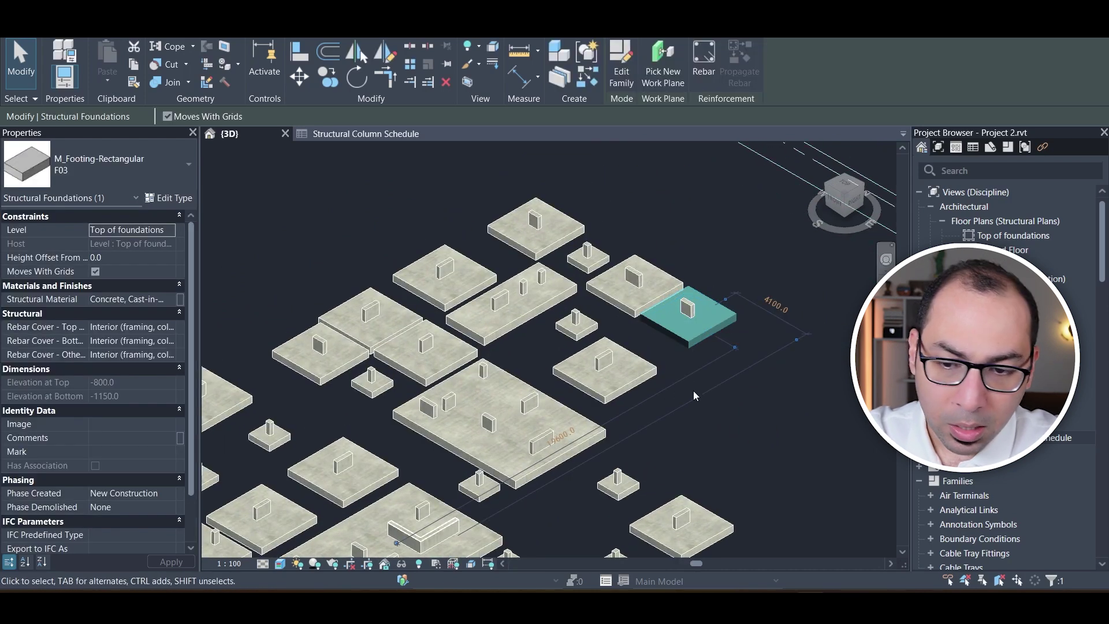
{"action": "left_click", "coordinate": [601, 442]}
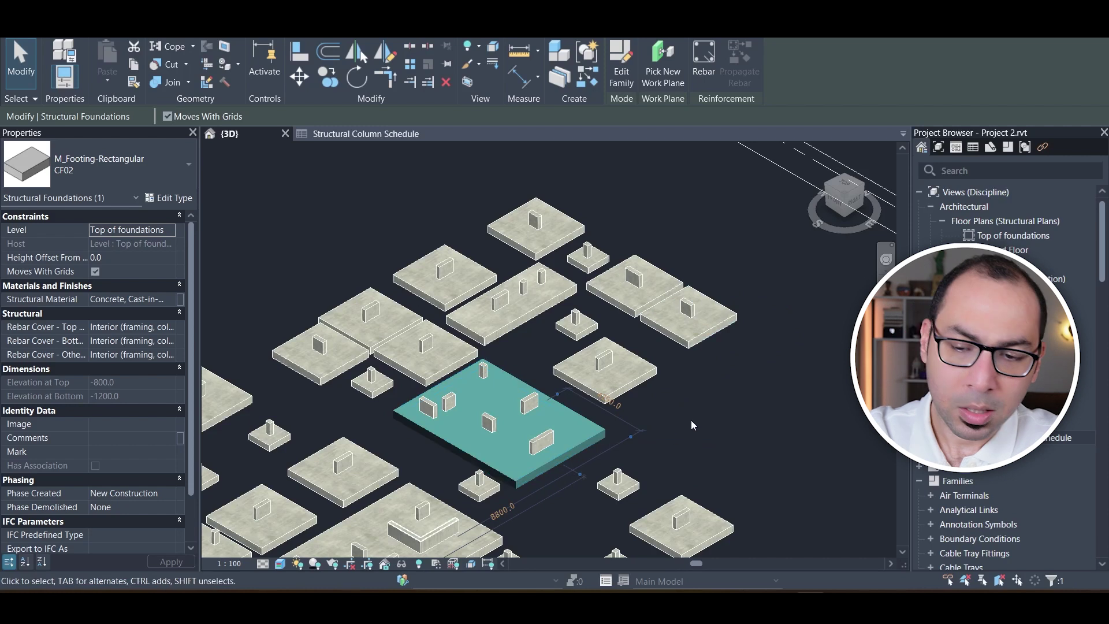
{"action": "left_click", "coordinate": [516, 327]}
{"action": "scroll", "coordinate": [706, 443], "scroll_direction": "down", "scroll_amount": 3}
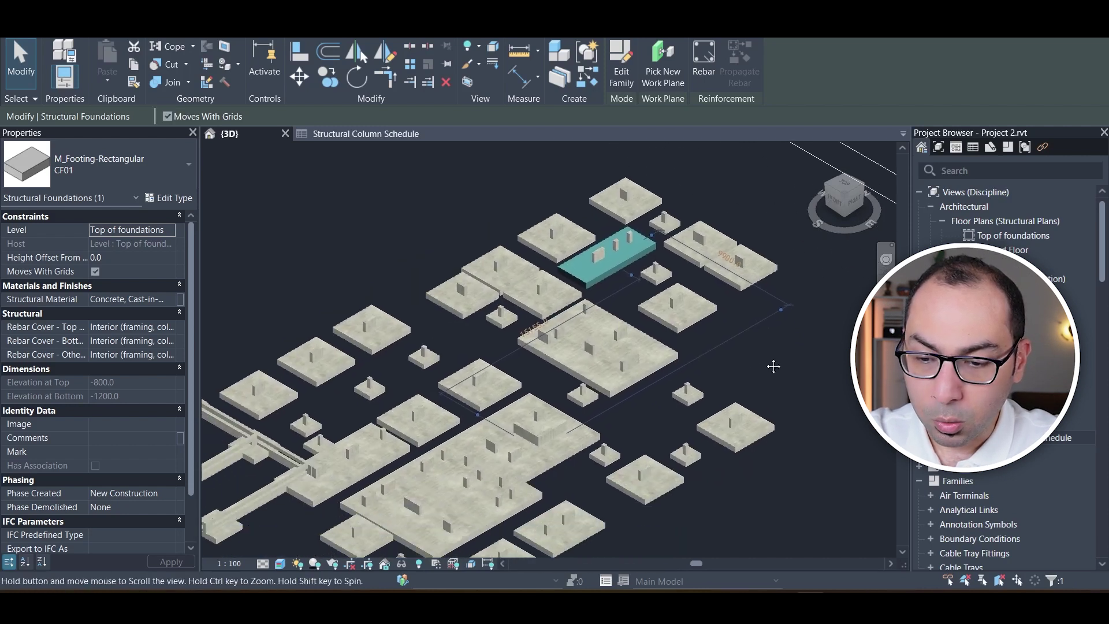
Inspect the properties of the large raft foundation slab and clear the selection
{"action": "scroll", "coordinate": [552, 478], "scroll_direction": "up", "scroll_amount": 3}
{"action": "left_click", "coordinate": [552, 479]}
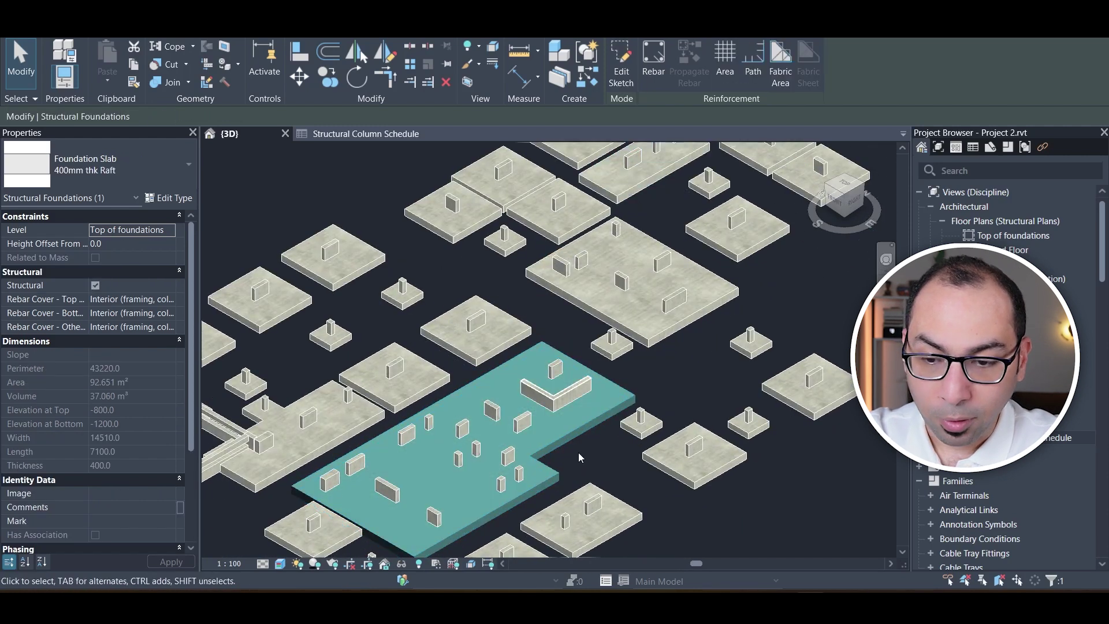
{"action": "scroll", "coordinate": [578, 453], "scroll_direction": "down", "scroll_amount": 2}
{"action": "middle_click_drag", "start_coordinate": [653, 499], "coordinate": [703, 456]}
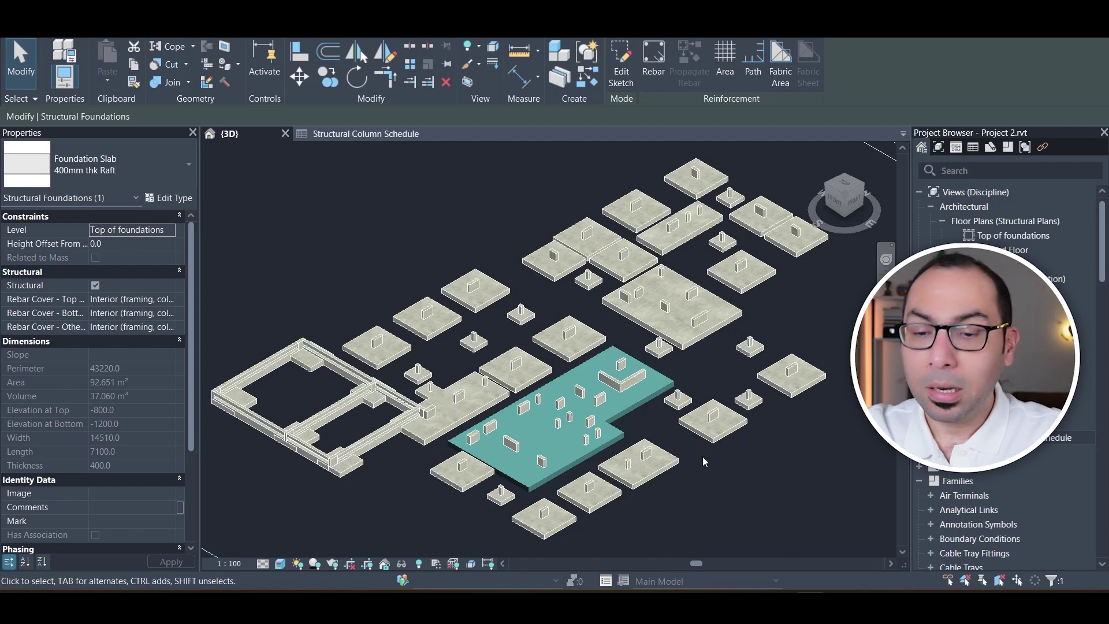
{"action": "left_click", "coordinate": [819, 467]}
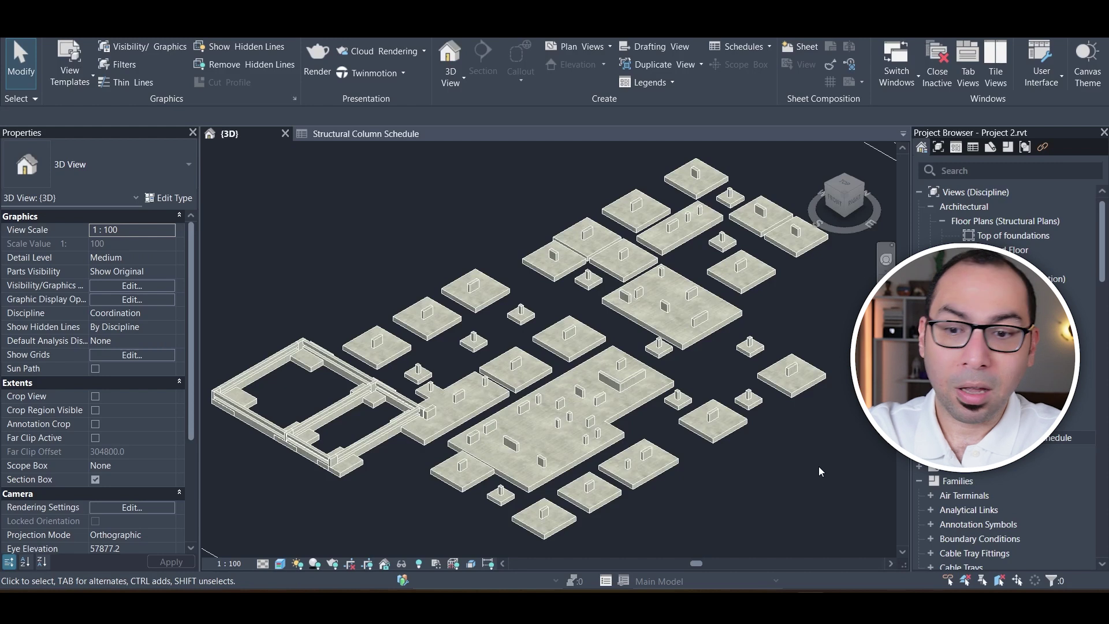
Examine the raft slab, its column stubs and the surrounding footings close up and in overview
{"action": "scroll", "coordinate": [681, 460], "scroll_direction": "up", "scroll_amount": 4}
{"action": "scroll", "coordinate": [642, 423], "scroll_direction": "down", "scroll_amount": 2}
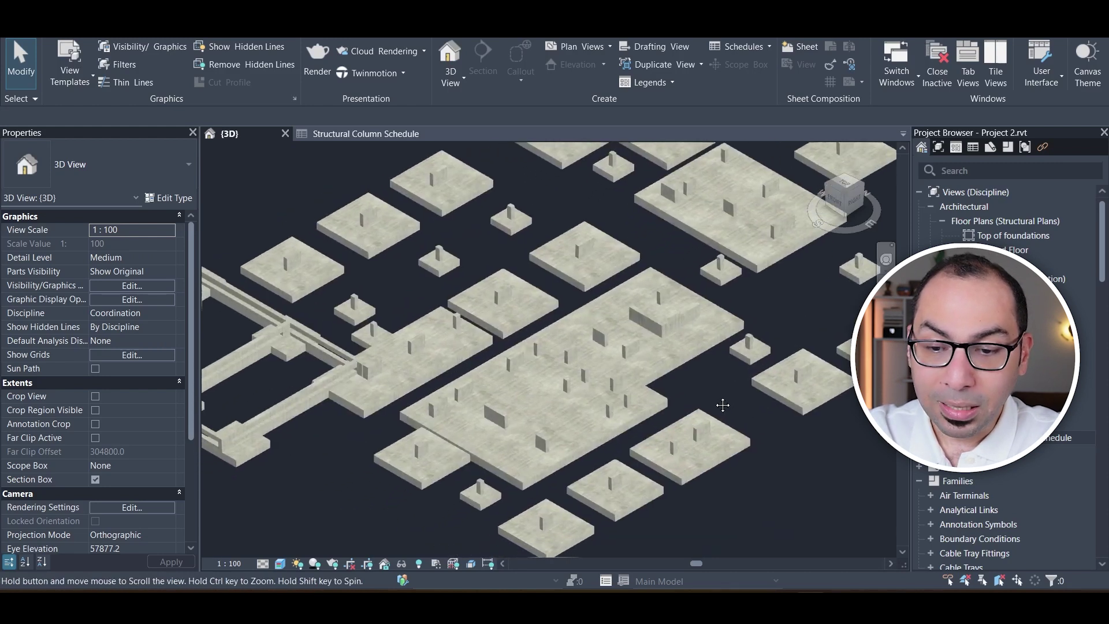
{"action": "scroll", "coordinate": [702, 381], "scroll_direction": "up", "scroll_amount": 2}
{"action": "scroll", "coordinate": [623, 414], "scroll_direction": "up", "scroll_amount": 1}
{"action": "left_click", "coordinate": [623, 415]}
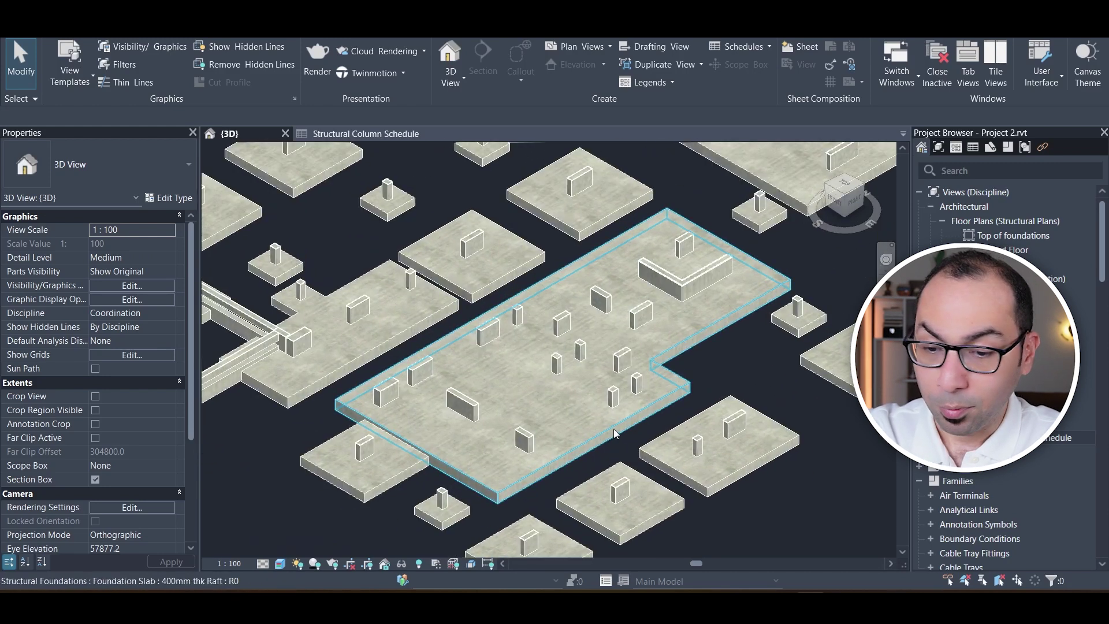
{"action": "scroll", "coordinate": [490, 386], "scroll_direction": "down", "scroll_amount": 6}
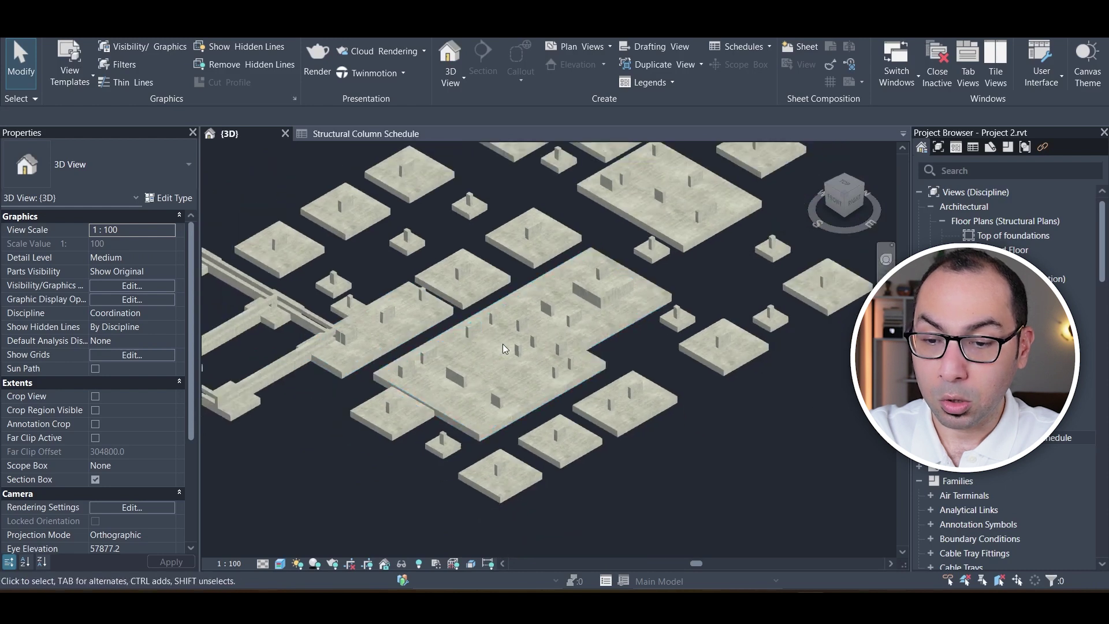
{"action": "mouse_move", "coordinate": [709, 434]}
{"action": "middle_mouse_down"}
{"action": "mouse_move", "coordinate": [686, 423]}
{"action": "mouse_move", "coordinate": [705, 439]}
{"action": "middle_mouse_up"}
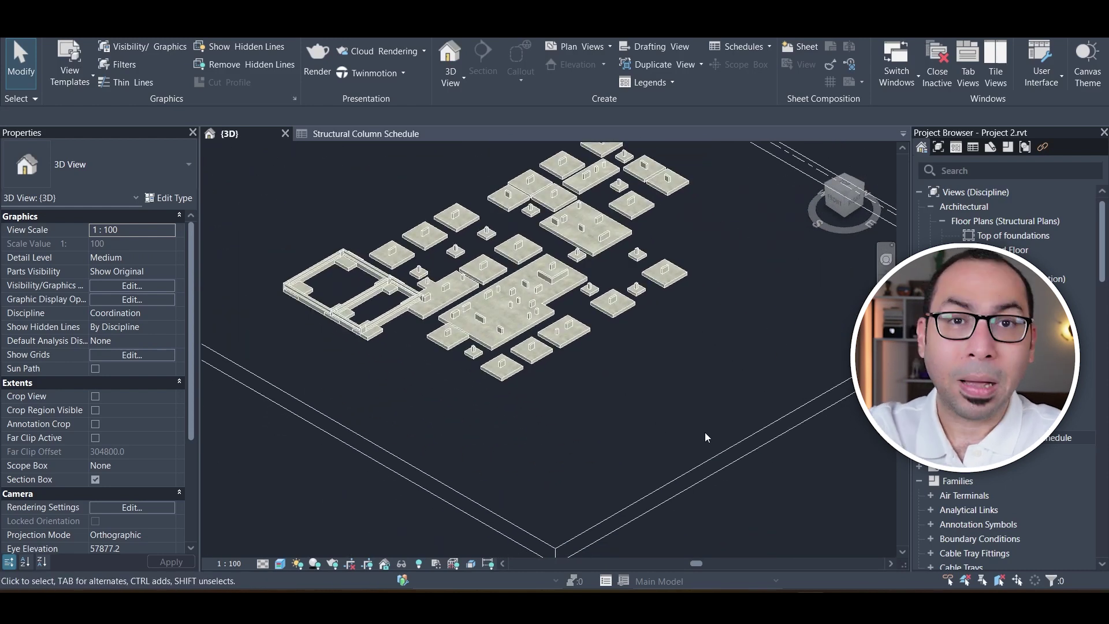
Raise the section box's top face above the ground floor to expose the ground beams, slabs and column bases
{"action": "left_click", "coordinate": [728, 465]}
{"action": "scroll", "coordinate": [497, 246], "scroll_direction": "up", "scroll_amount": 4}
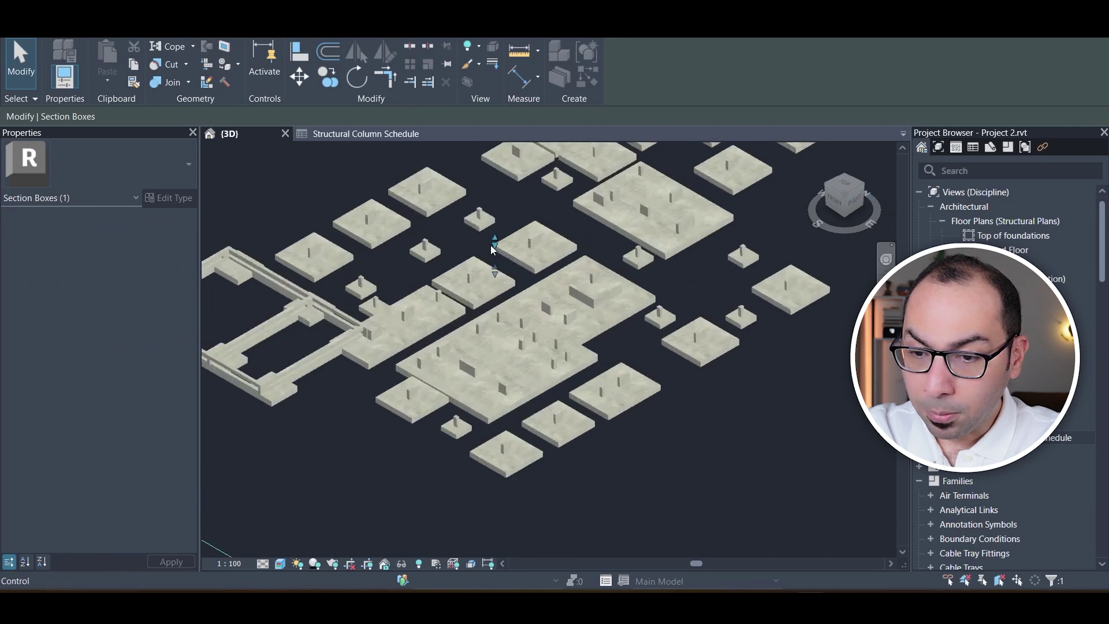
{"action": "left_click_drag", "start_coordinate": [497, 207], "coordinate": [526, 252]}
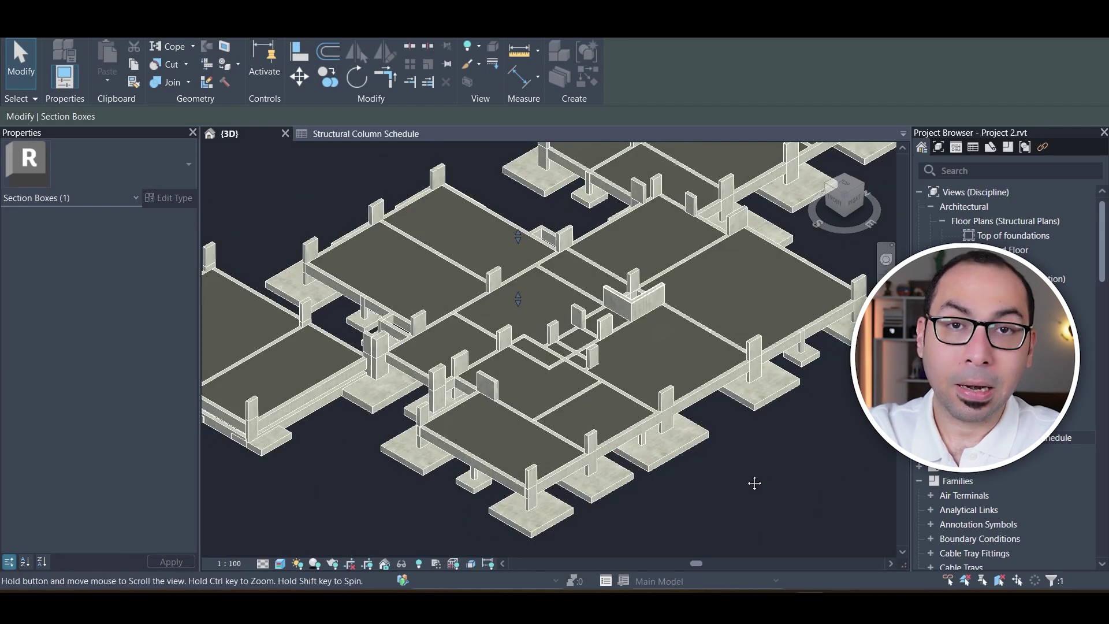
{"action": "middle_click_drag", "start_coordinate": [755, 480], "coordinate": [699, 500]}
{"action": "scroll", "coordinate": [640, 473], "scroll_direction": "up", "scroll_amount": 5}
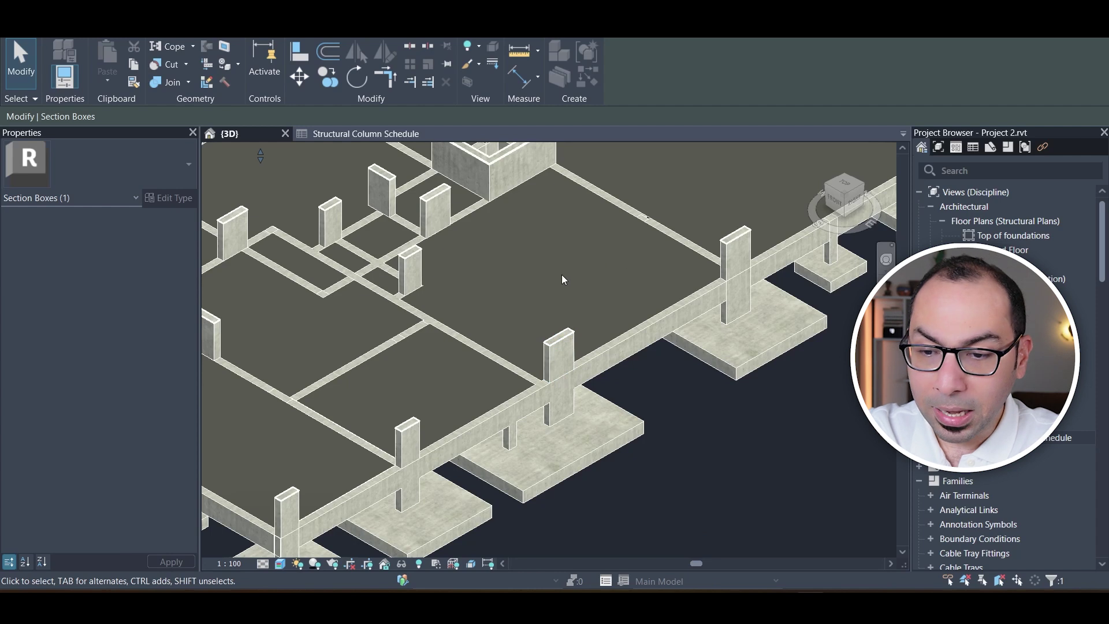
Inspect the properties of a column stub below the ground floor and its rectangular footing at the building's edge, and clear the selection
{"action": "scroll", "coordinate": [545, 252], "scroll_direction": "down", "scroll_amount": 2}
{"action": "scroll", "coordinate": [588, 361], "scroll_direction": "up", "scroll_amount": 2}
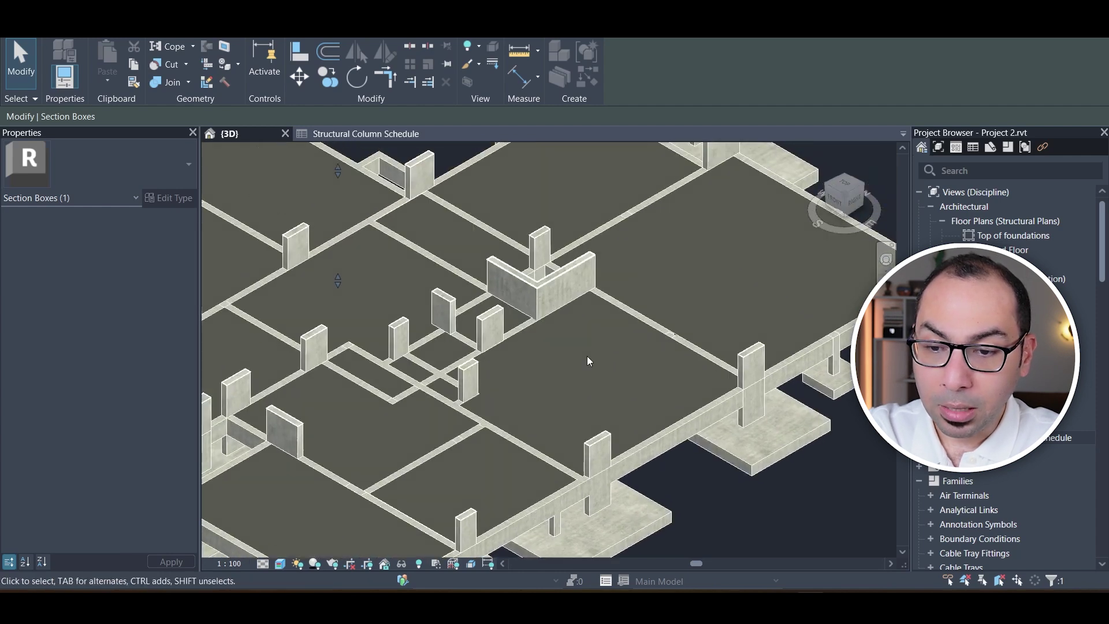
{"action": "scroll", "coordinate": [579, 273], "scroll_direction": "down", "scroll_amount": 5}
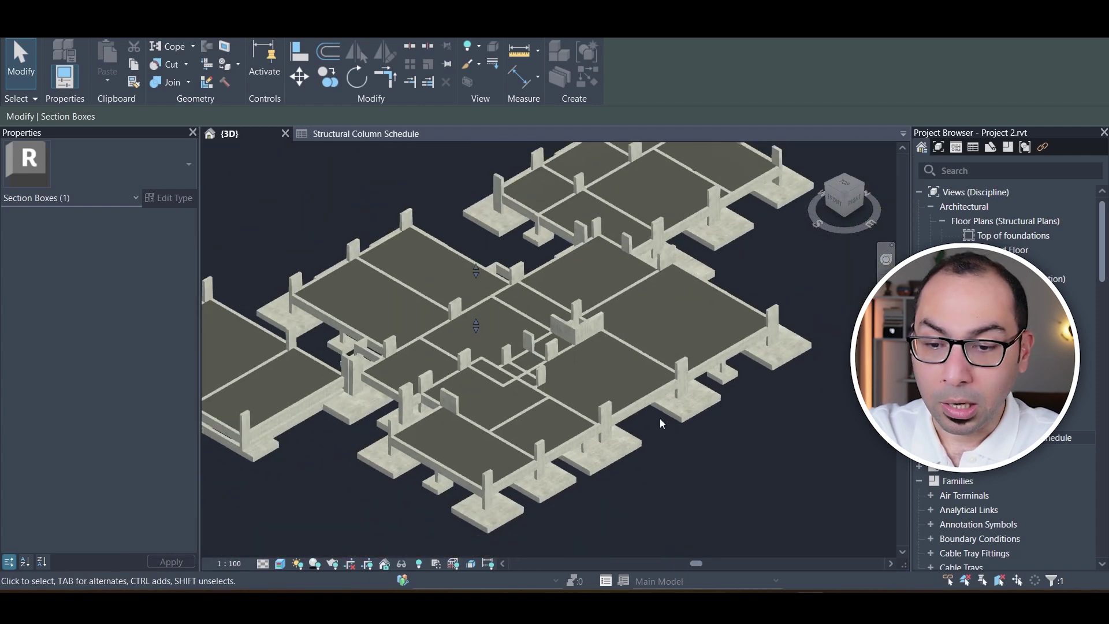
{"action": "middle_click_drag", "start_coordinate": [685, 460], "coordinate": [729, 503]}
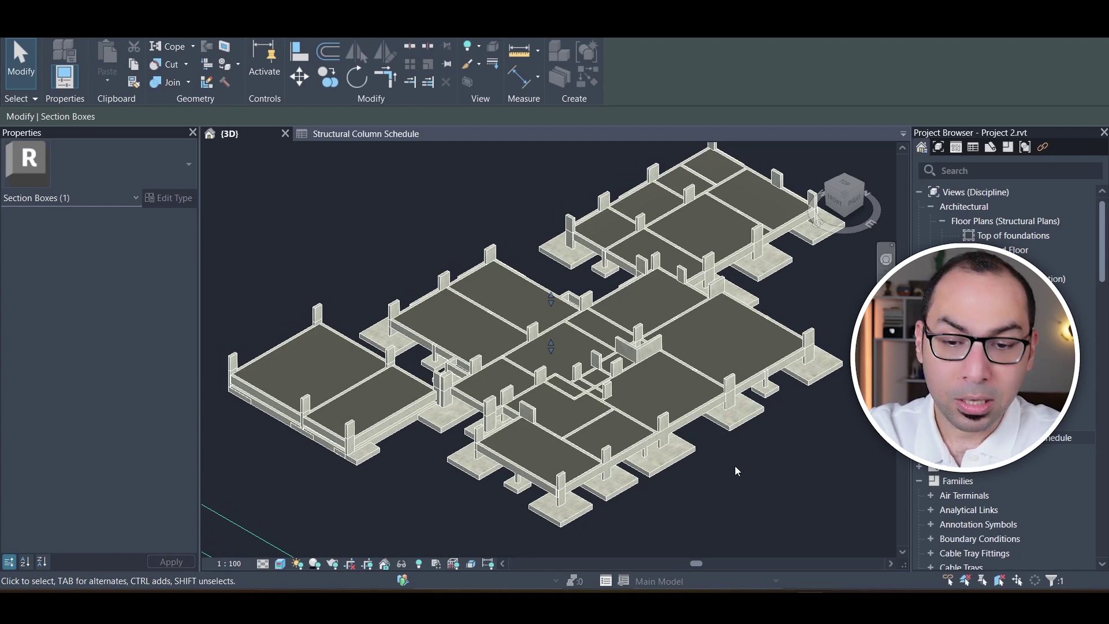
{"action": "scroll", "coordinate": [737, 442], "scroll_direction": "up", "scroll_amount": 4}
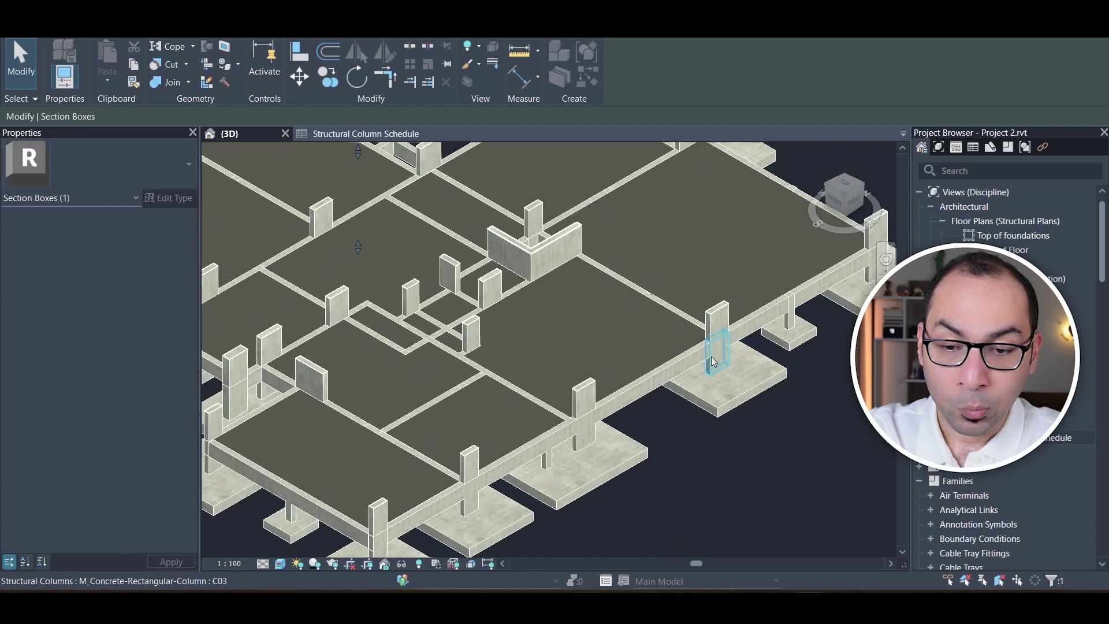
{"action": "left_click", "coordinate": [710, 365]}
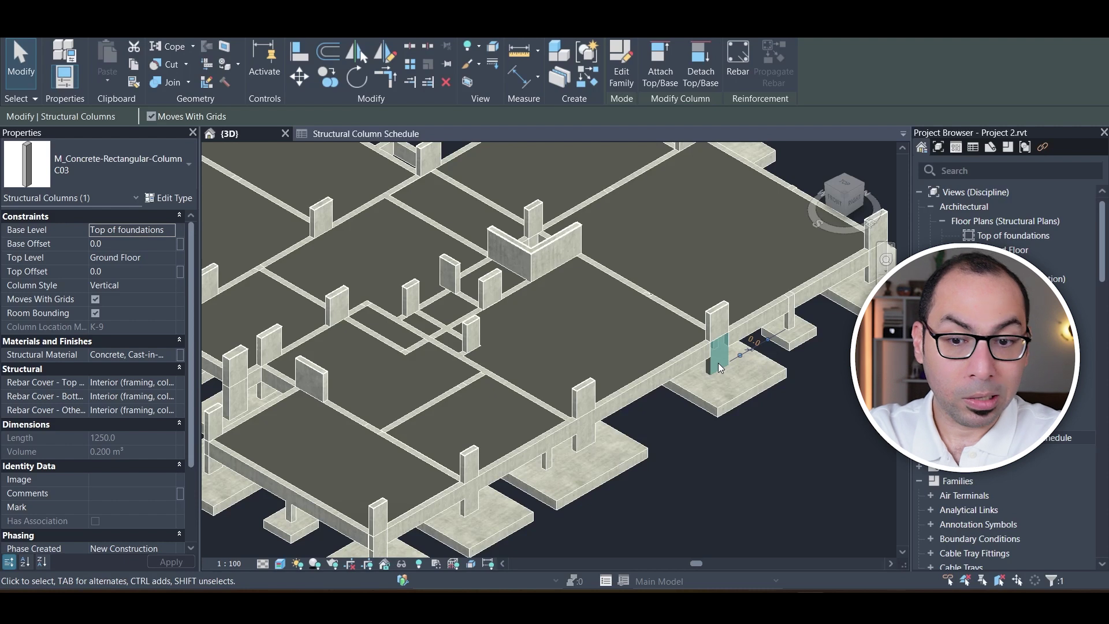
{"action": "left_click", "coordinate": [758, 331]}
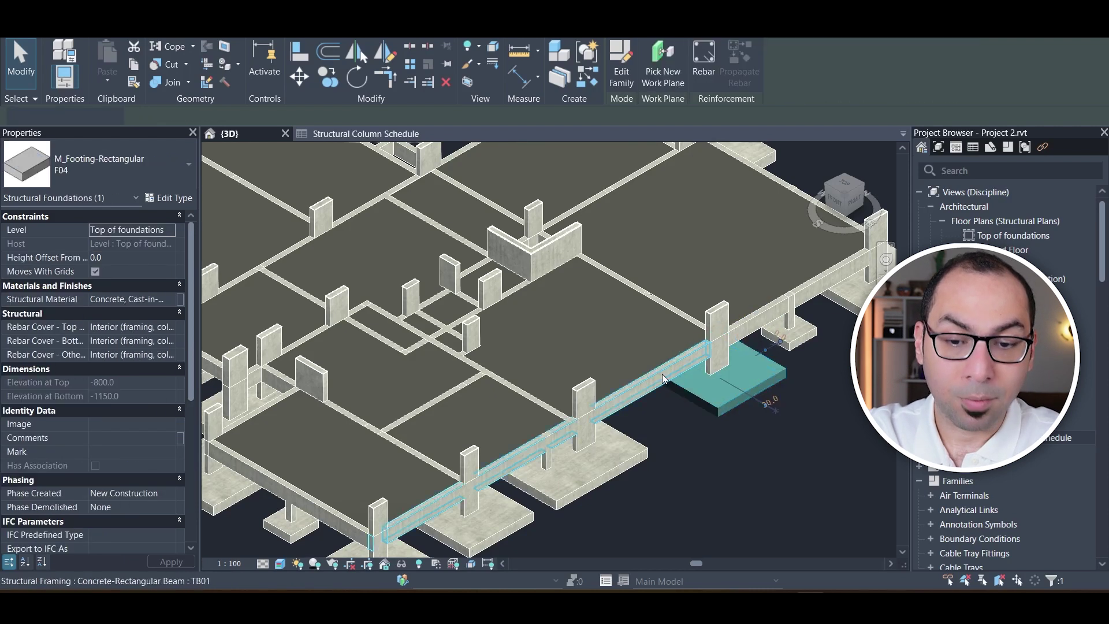
{"action": "key", "text": "Escape"}
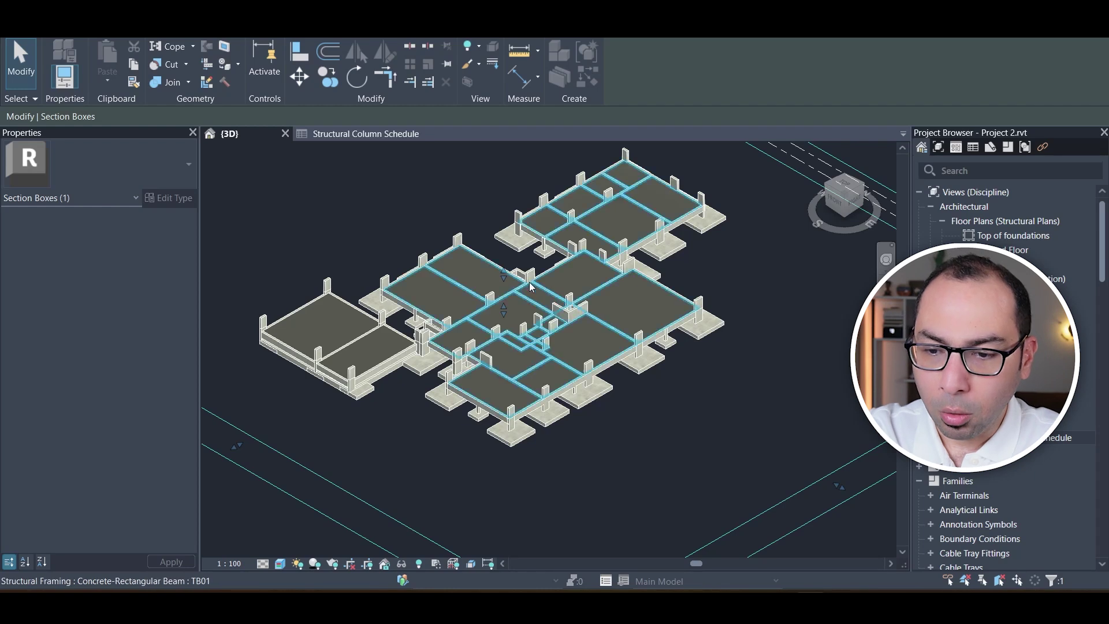
Raise the section box's top face above the first floor to expose the ground-floor columns and the first-floor beams and slabs
{"action": "scroll", "coordinate": [532, 287], "scroll_direction": "up", "scroll_amount": 3}
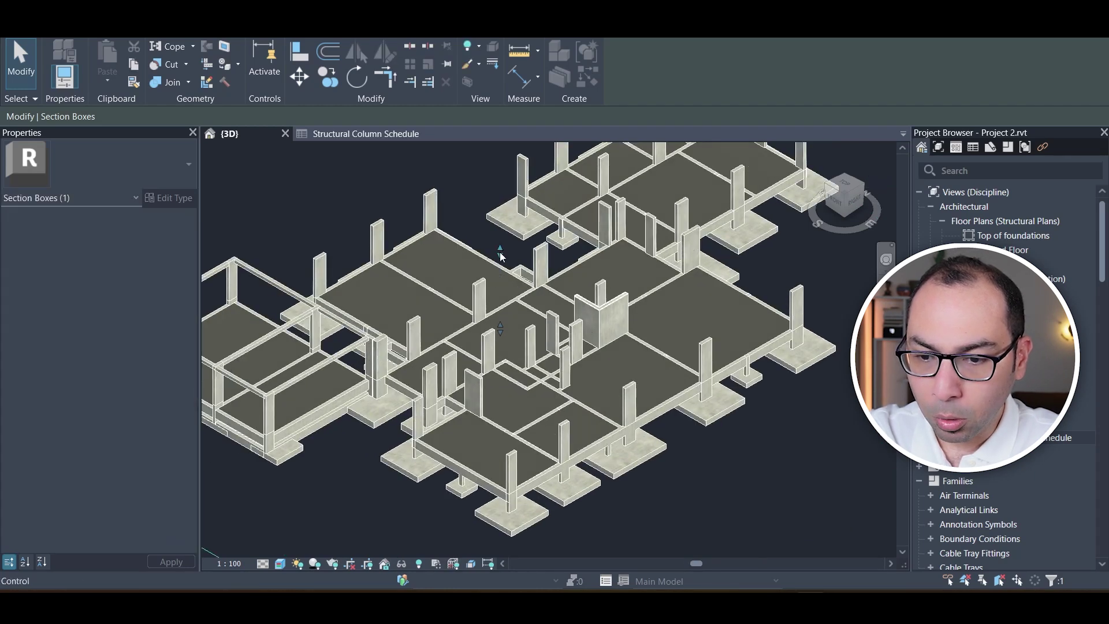
{"action": "left_click_drag", "start_coordinate": [501, 252], "coordinate": [500, 203]}
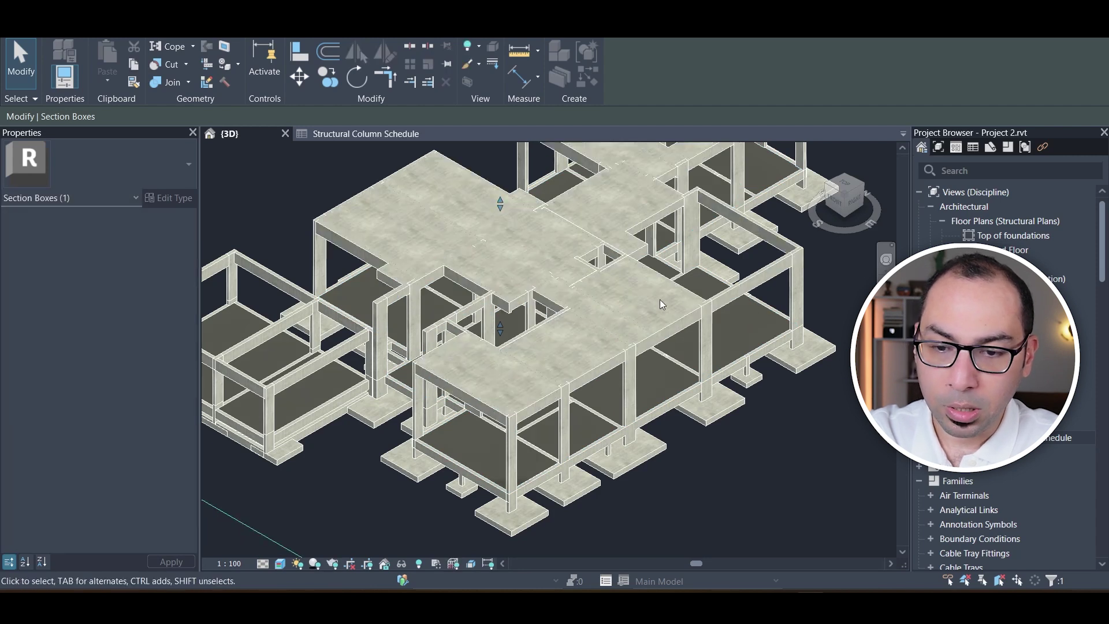
{"action": "scroll", "coordinate": [662, 304], "scroll_direction": "down", "scroll_amount": 2}
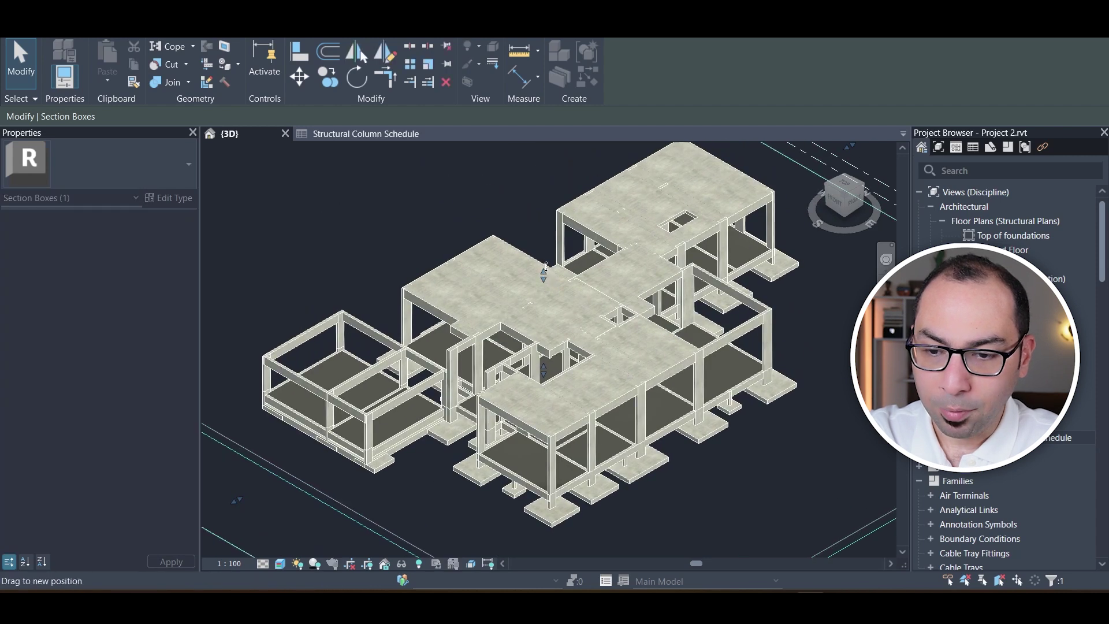
{"action": "scroll", "coordinate": [722, 379], "scroll_direction": "down", "scroll_amount": 1}
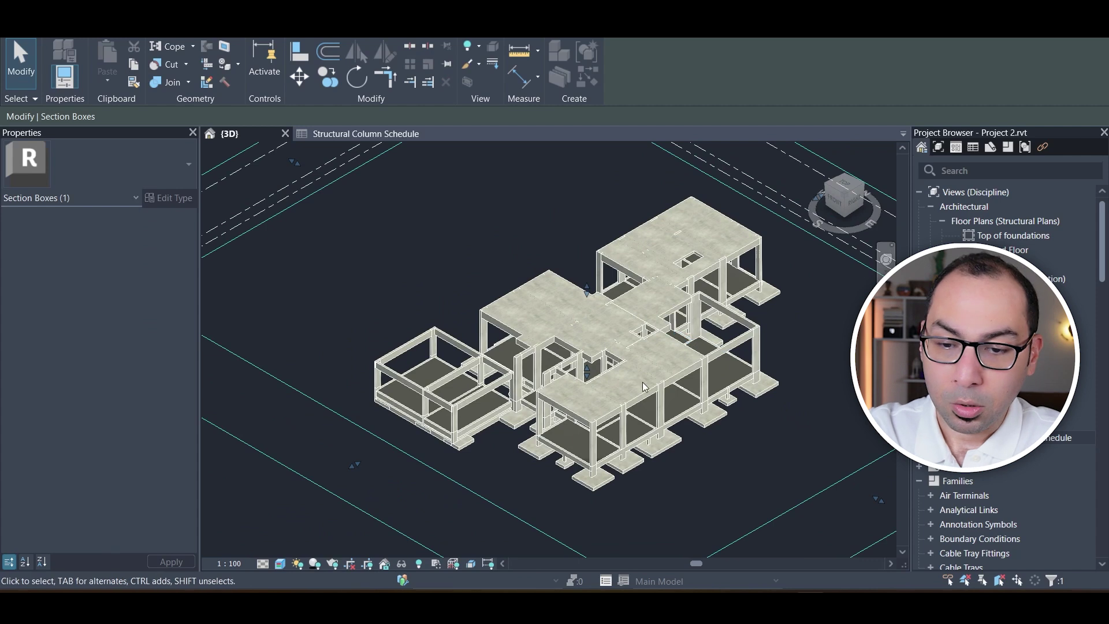
Inspect the properties of a concrete beam under the first-floor slab near the building's front corner, and clear the selection
{"action": "scroll", "coordinate": [699, 341], "scroll_direction": "up", "scroll_amount": 3}
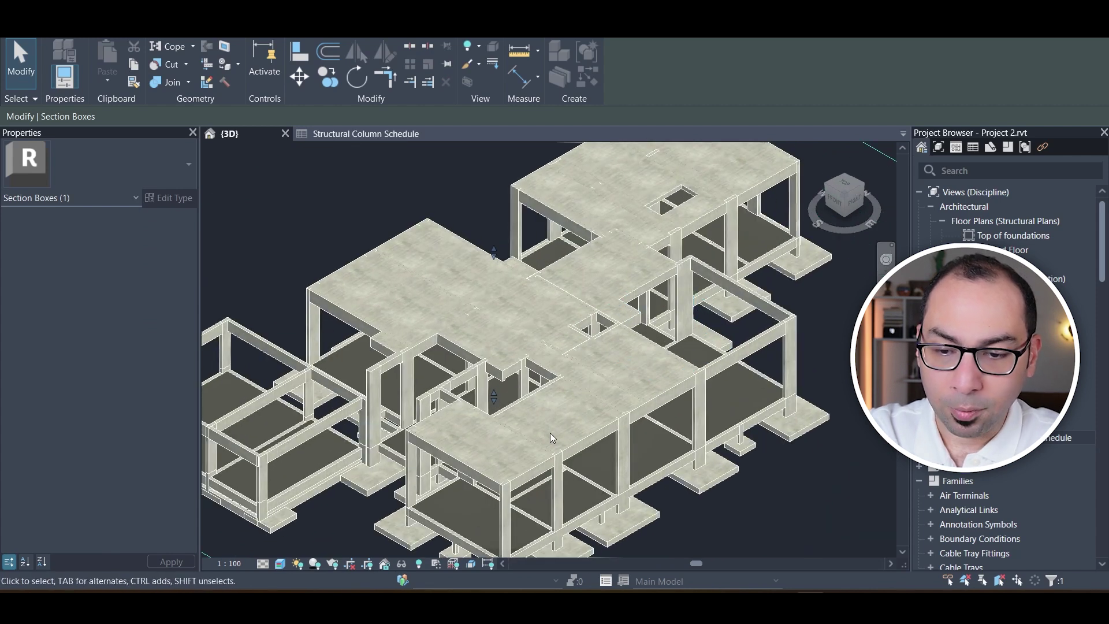
{"action": "scroll", "coordinate": [544, 443], "scroll_direction": "up", "scroll_amount": 2}
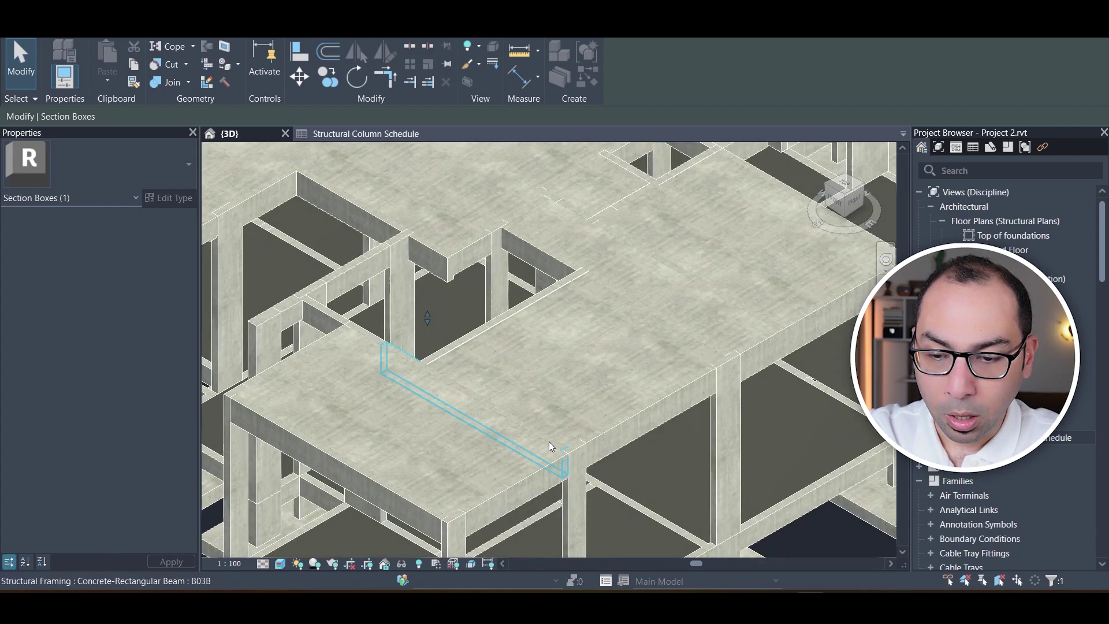
{"action": "left_click", "coordinate": [549, 441]}
{"action": "scroll", "coordinate": [604, 424], "scroll_direction": "down", "scroll_amount": 5}
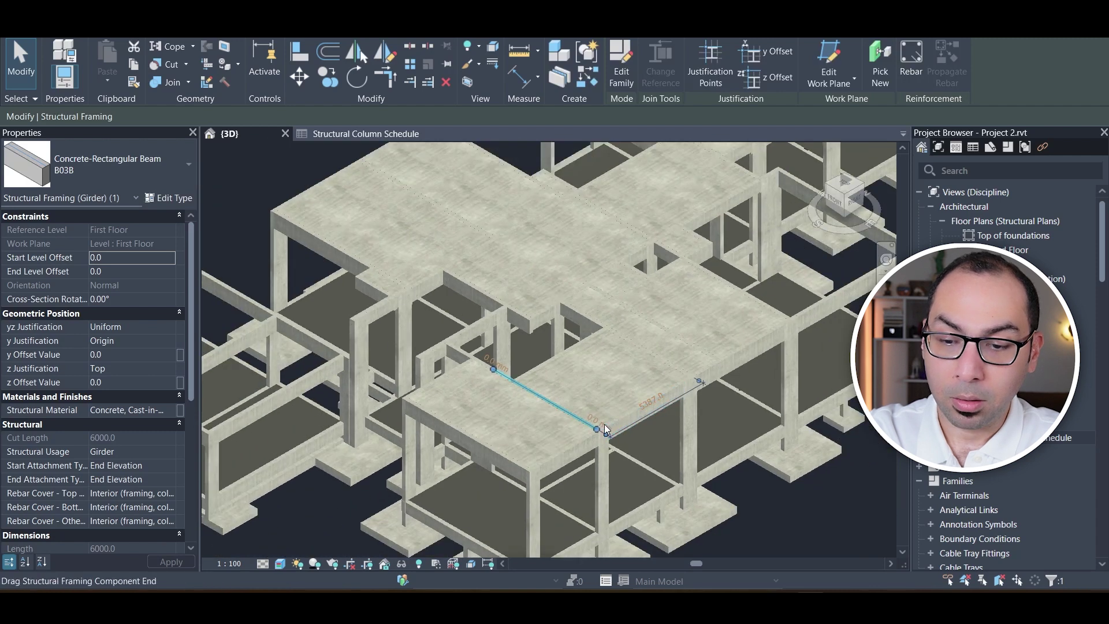
{"action": "left_click", "coordinate": [785, 459]}
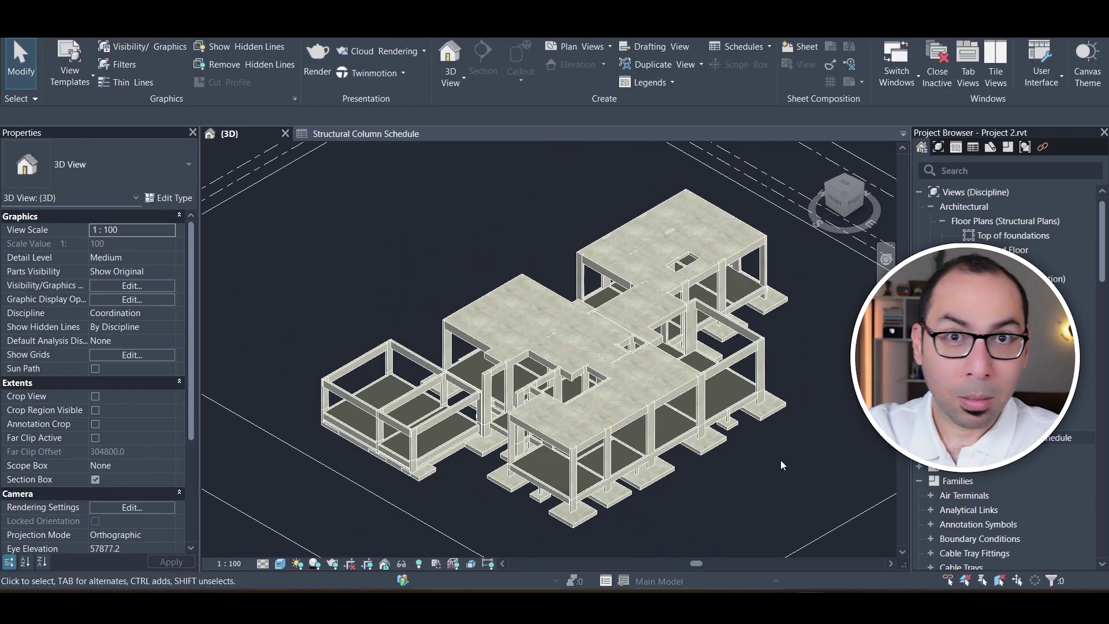
Inspect the type properties of the ground-floor column at the building's front corner without changing them
{"action": "middle_click_drag", "start_coordinate": [781, 459], "coordinate": [752, 464], "text": "shift"}
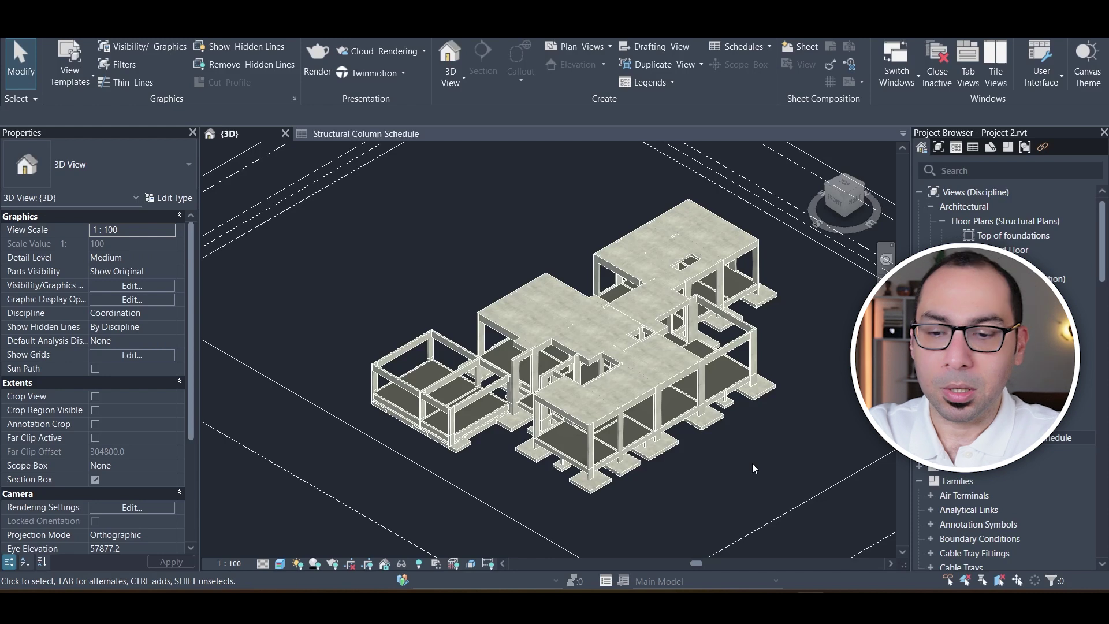
{"action": "left_click", "coordinate": [593, 449]}
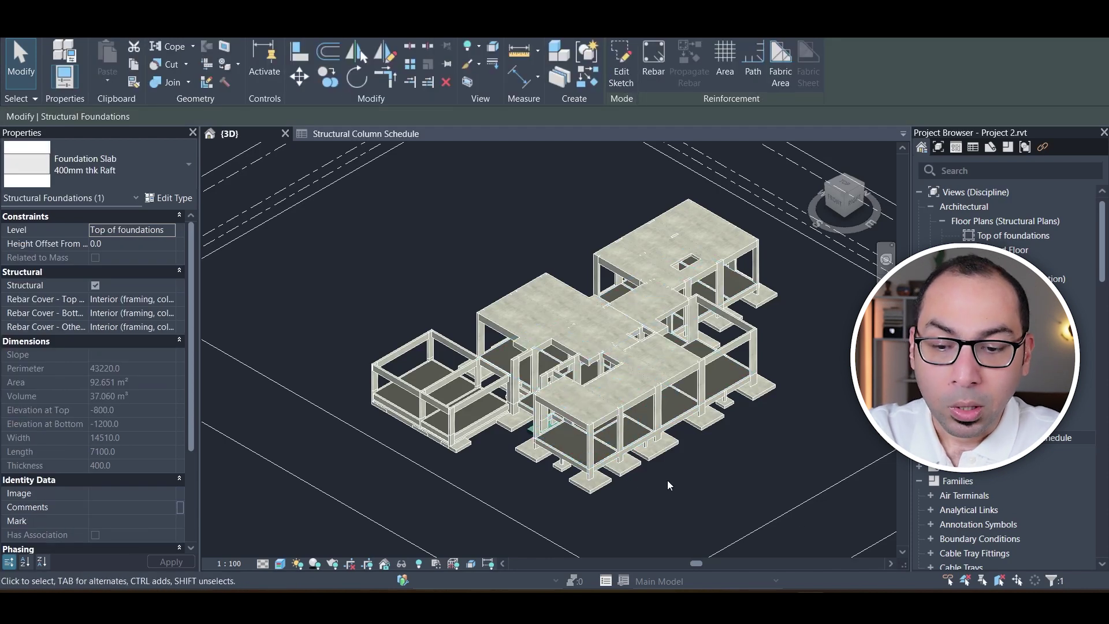
{"action": "left_click", "coordinate": [590, 456]}
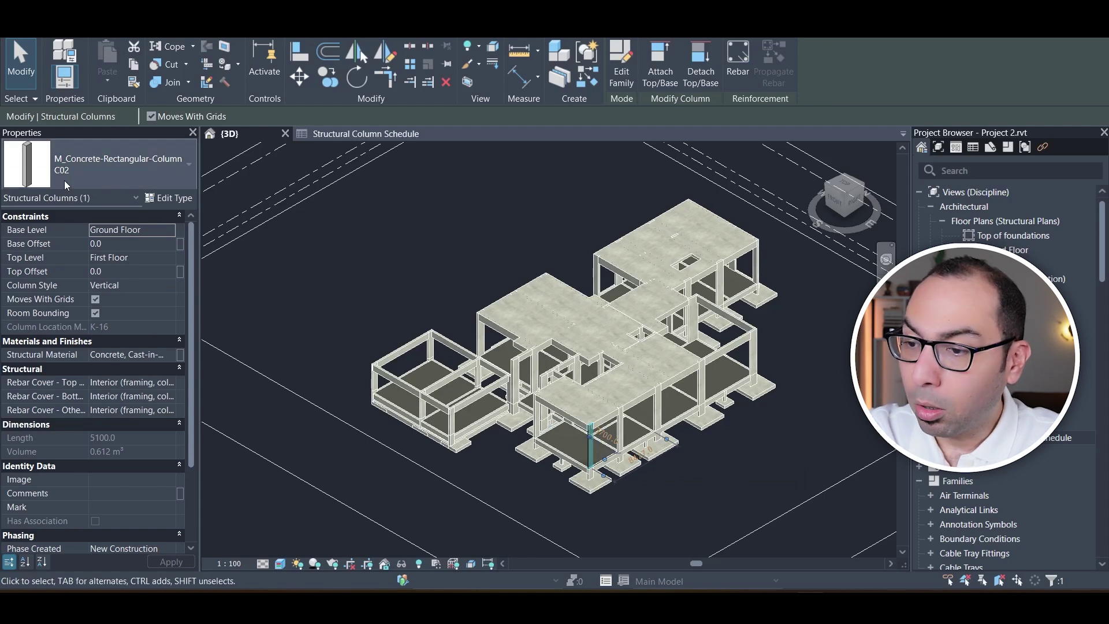
{"action": "left_click", "coordinate": [168, 198]}
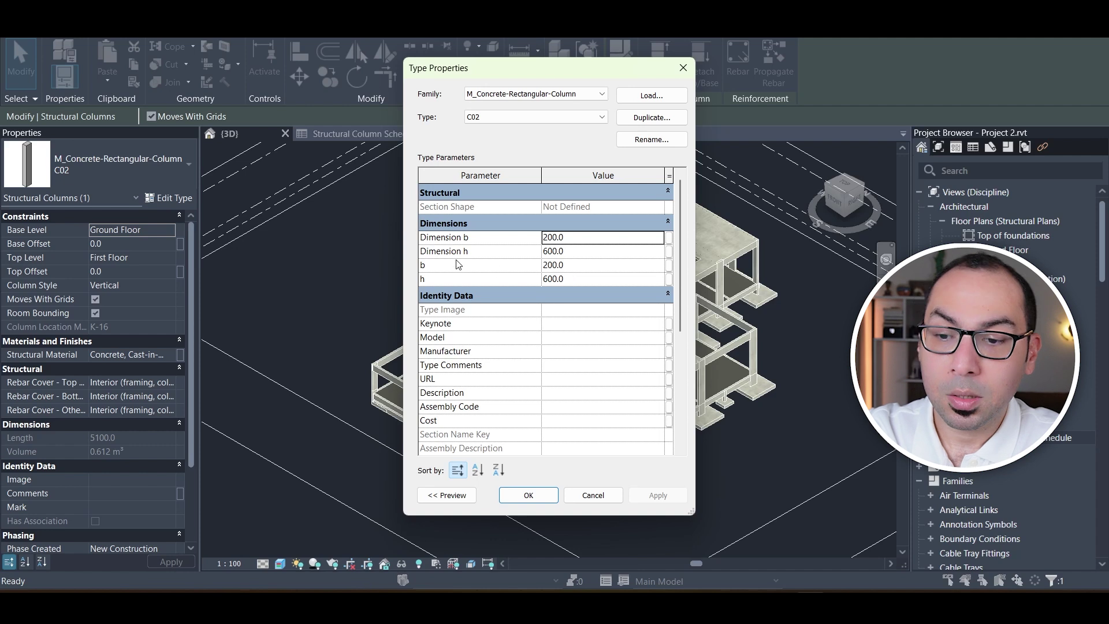
{"action": "left_click", "coordinate": [593, 496]}
Inspect the type properties of the rectangular footing at the end of the front wing, and clear the selection
{"action": "scroll", "coordinate": [785, 431], "scroll_direction": "up", "scroll_amount": 3}
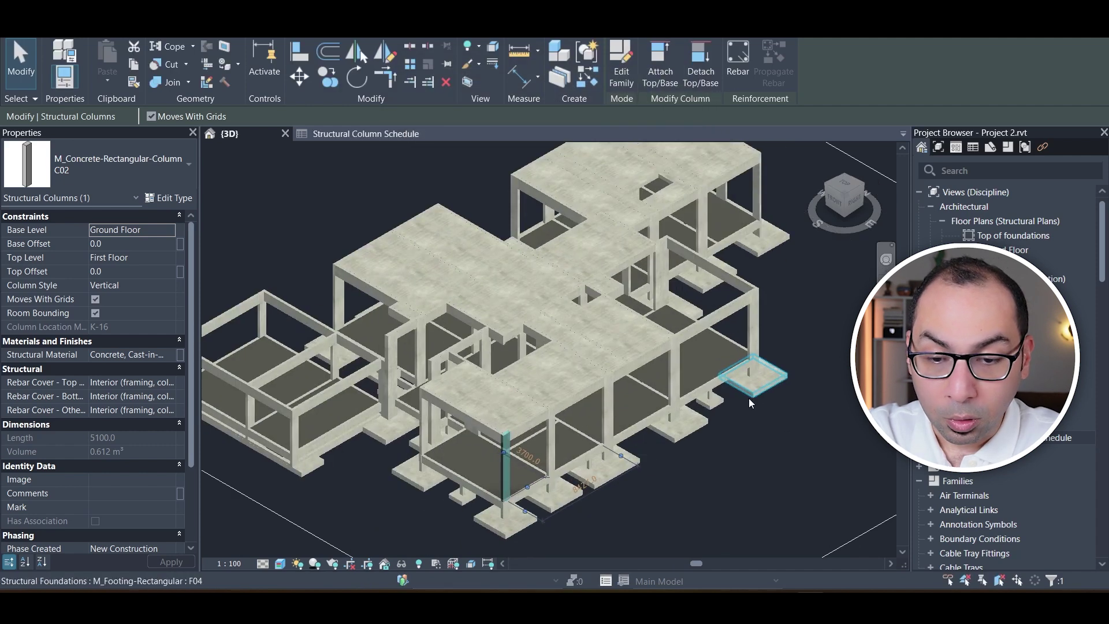
{"action": "left_click", "coordinate": [751, 396]}
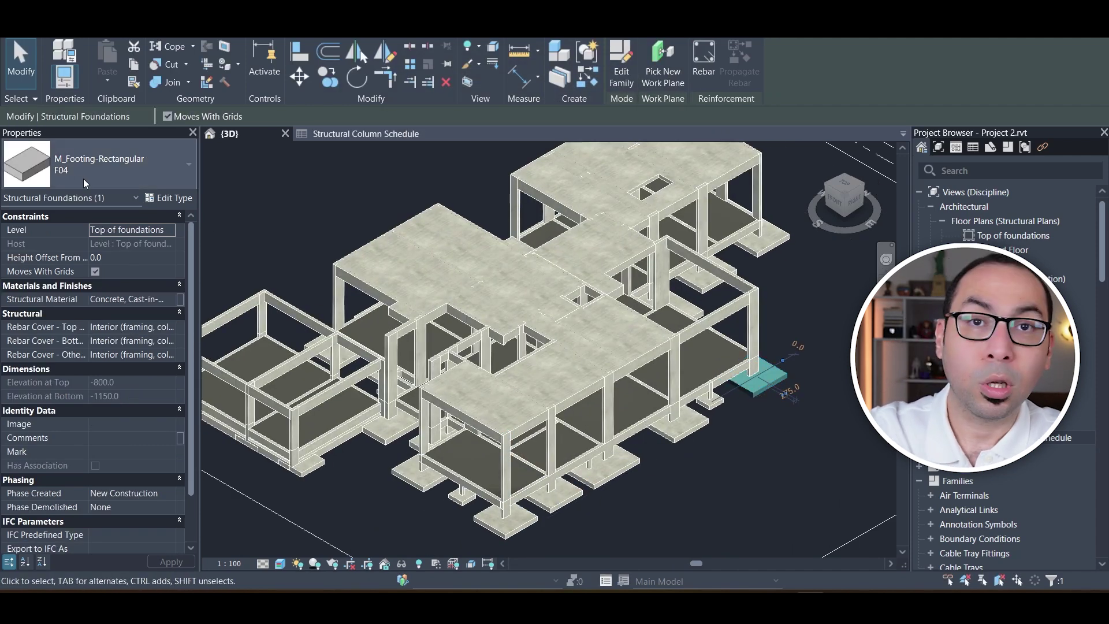
{"action": "left_click", "coordinate": [167, 197]}
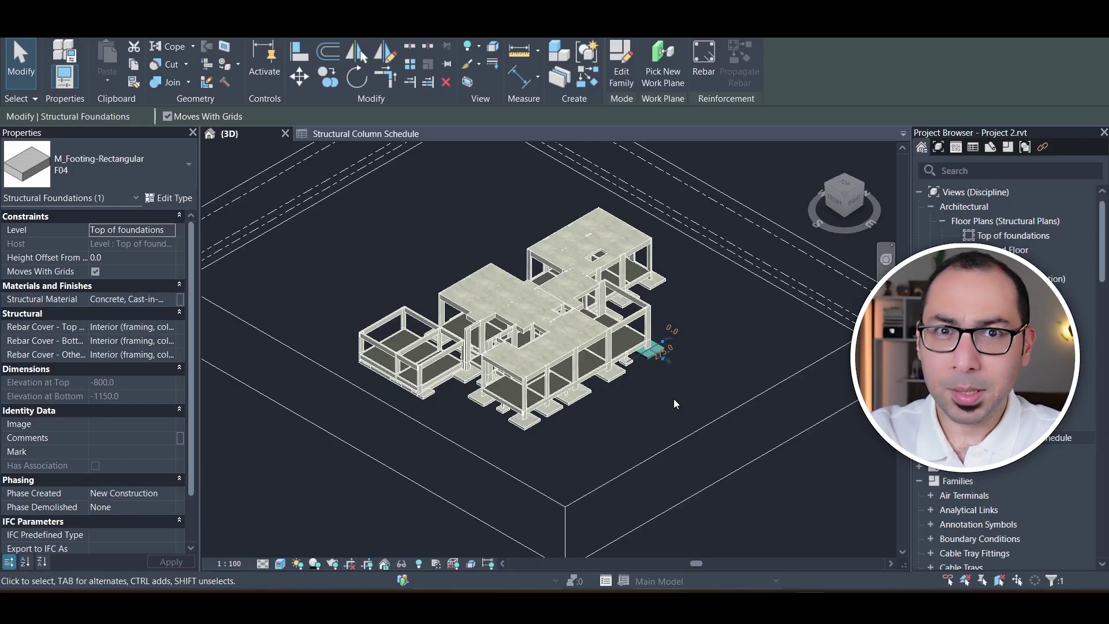
{"action": "left_click", "coordinate": [633, 466]}
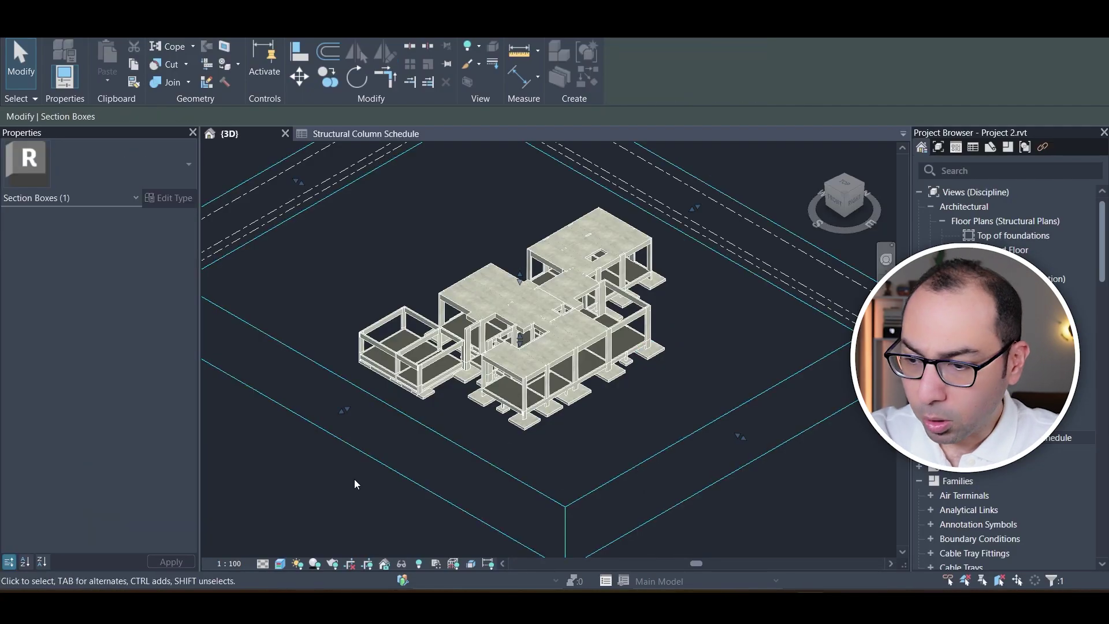
{"action": "left_click", "coordinate": [324, 518]}
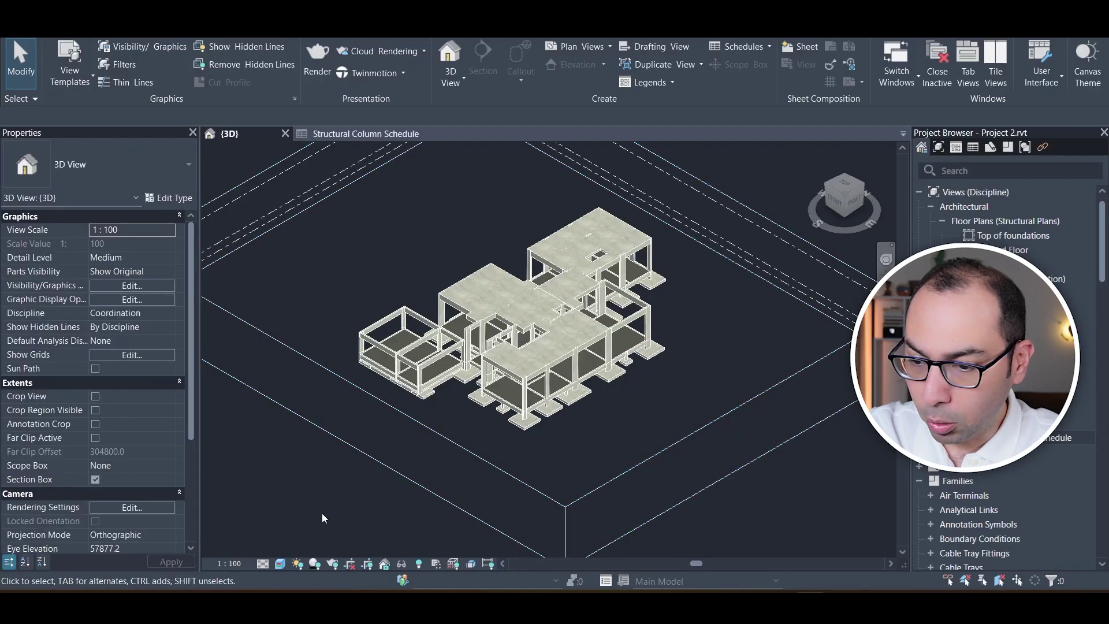
Turn off the 3D view's section box and select the entire building model
{"action": "left_click", "coordinate": [96, 480]}
{"action": "scroll", "coordinate": [441, 453], "scroll_direction": "down", "scroll_amount": 2}
{"action": "left_click_drag", "start_coordinate": [444, 472], "coordinate": [735, 233]}
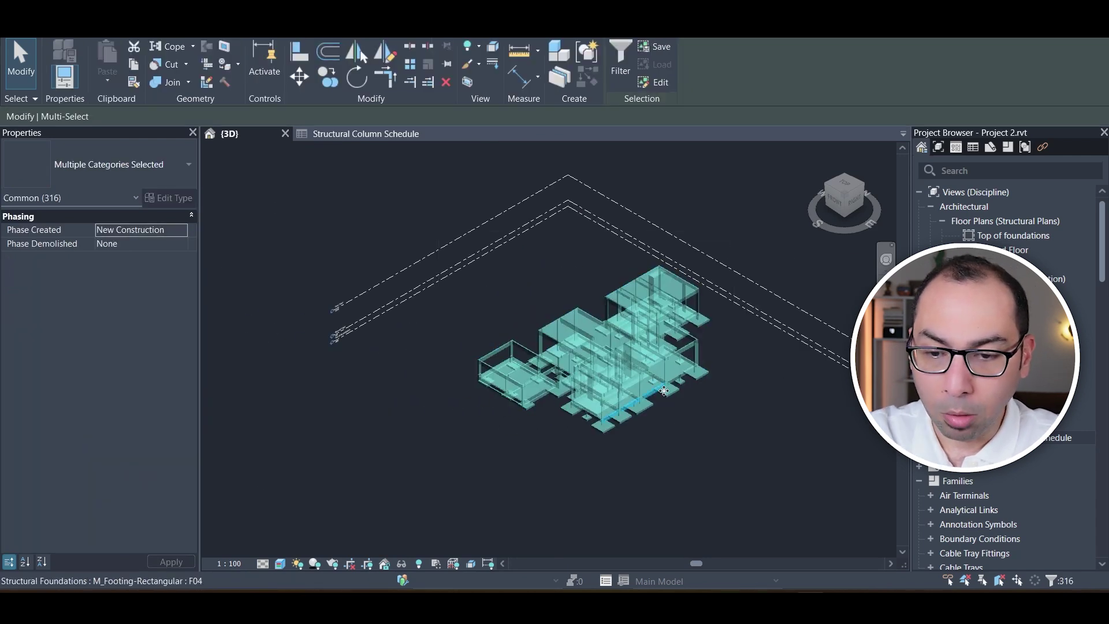
Filter the selection to Structural Foundations only, excluding floors, shaft openings, structural columns, all structural framing and walls
{"action": "left_click", "coordinate": [621, 57]}
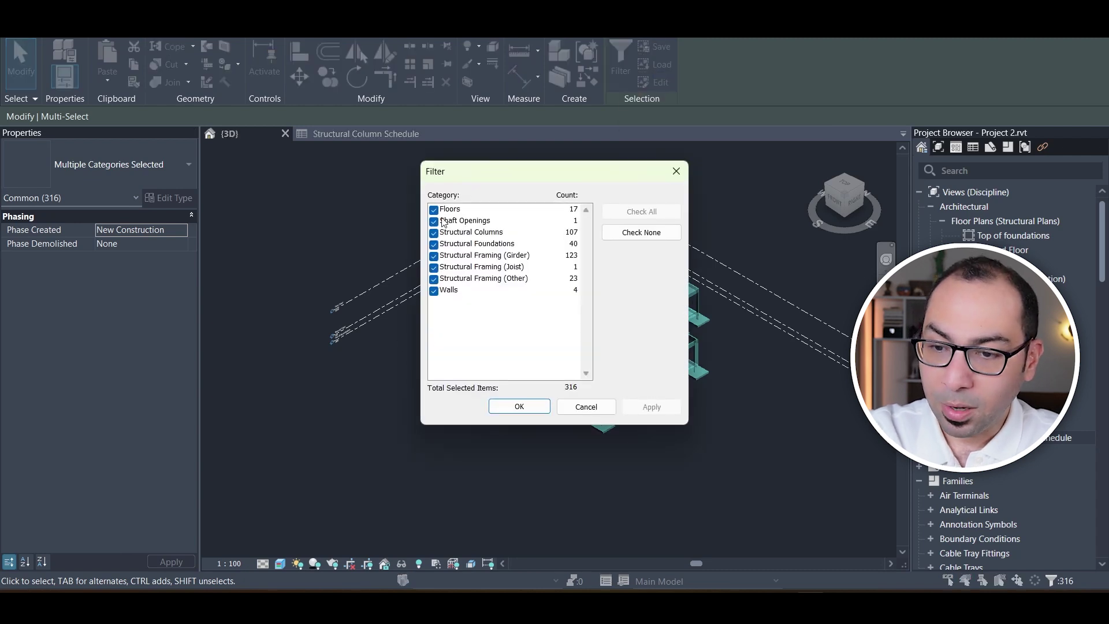
{"action": "left_click", "coordinate": [434, 210]}
{"action": "left_click", "coordinate": [434, 222]}
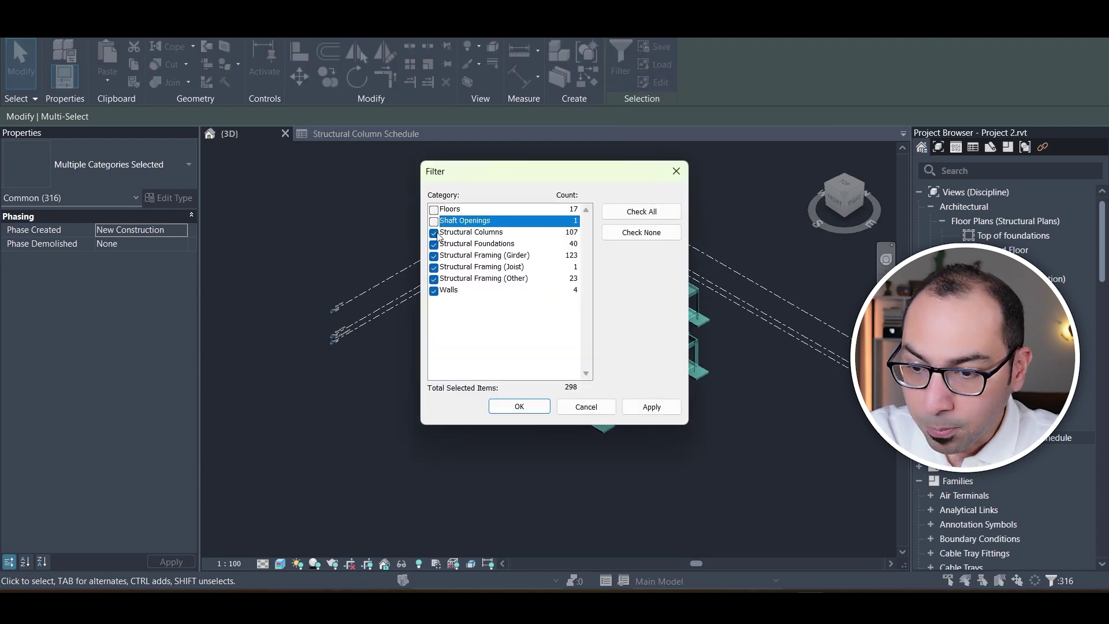
{"action": "left_click", "coordinate": [434, 233]}
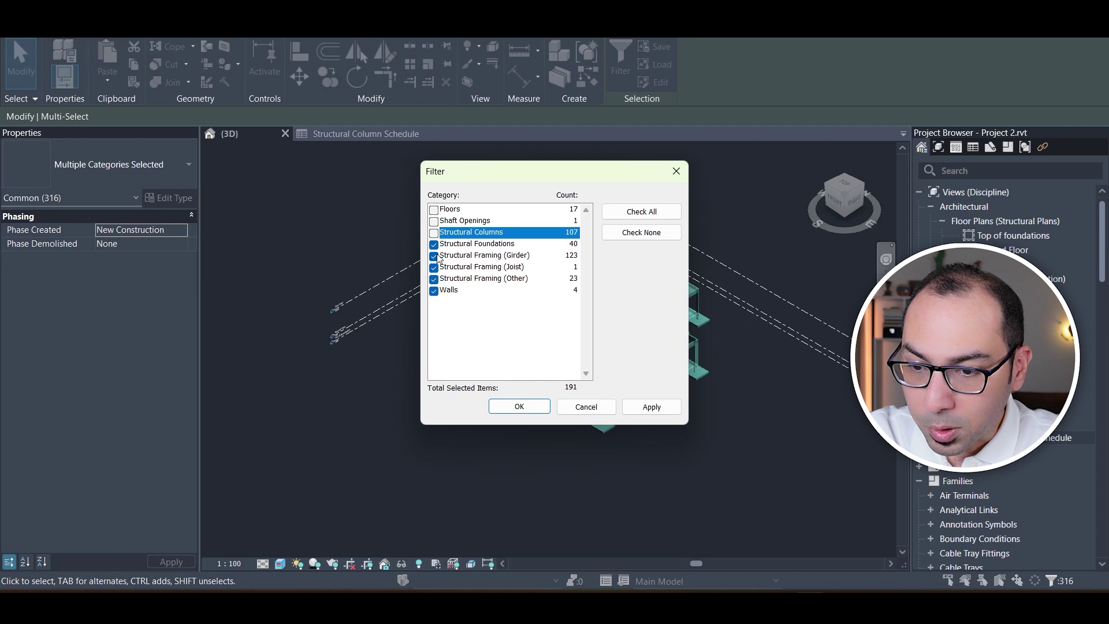
{"action": "left_click", "coordinate": [434, 257]}
{"action": "left_click", "coordinate": [434, 268]}
{"action": "left_click", "coordinate": [434, 279]}
{"action": "left_click", "coordinate": [434, 292]}
{"action": "left_click", "coordinate": [513, 406]}
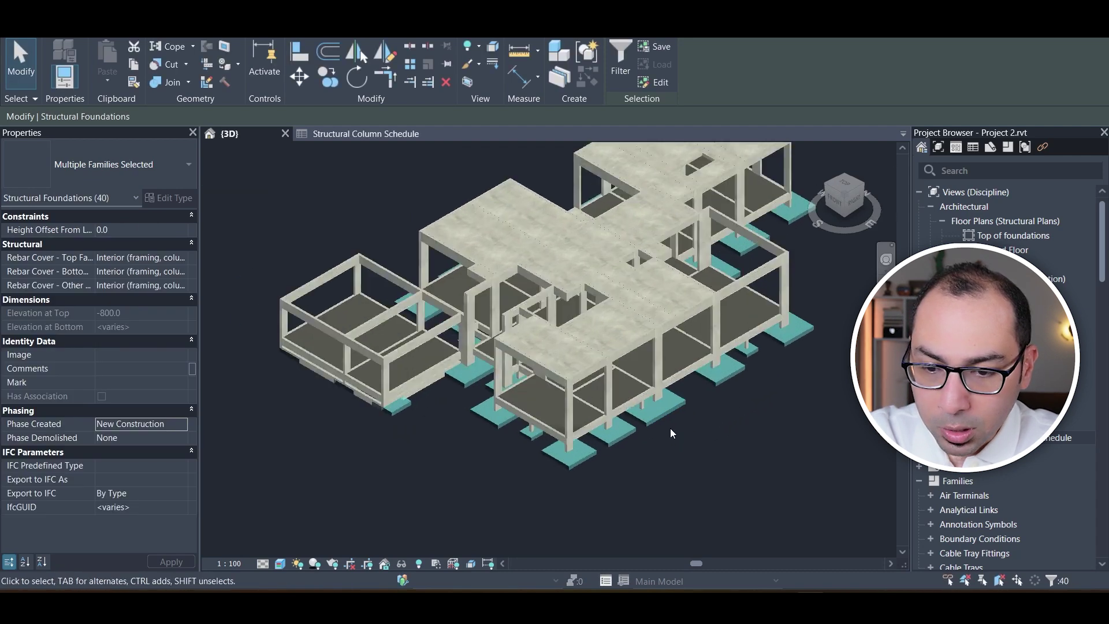
Examine the highlighted foundations close up and in overview, and clear the selection
{"action": "scroll", "coordinate": [670, 428], "scroll_direction": "up", "scroll_amount": 5}
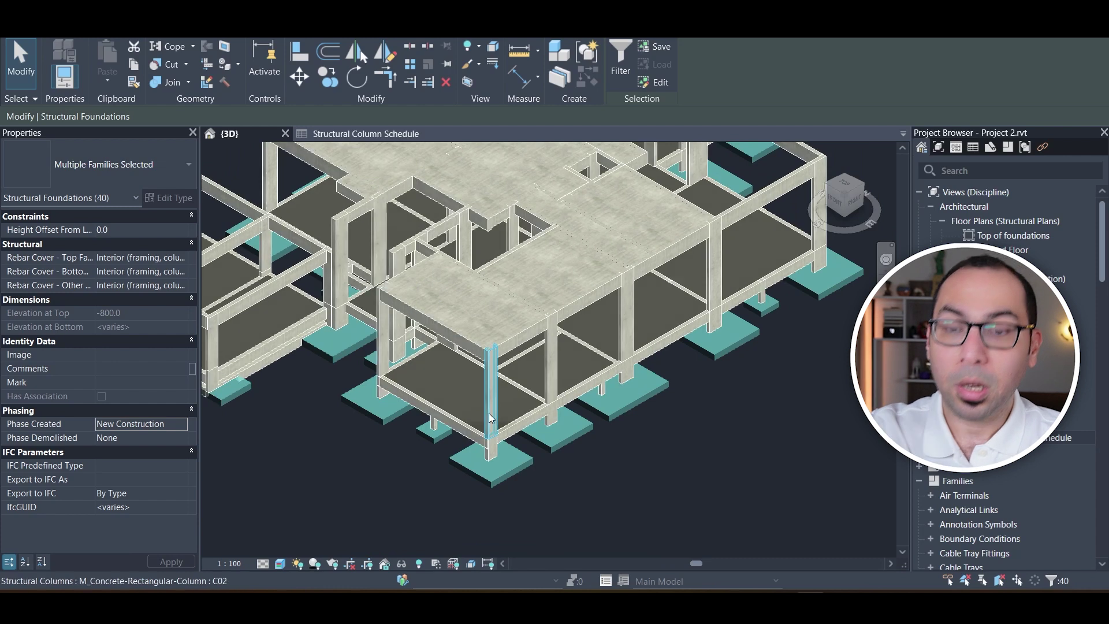
{"action": "scroll", "coordinate": [490, 418], "scroll_direction": "down", "scroll_amount": 5}
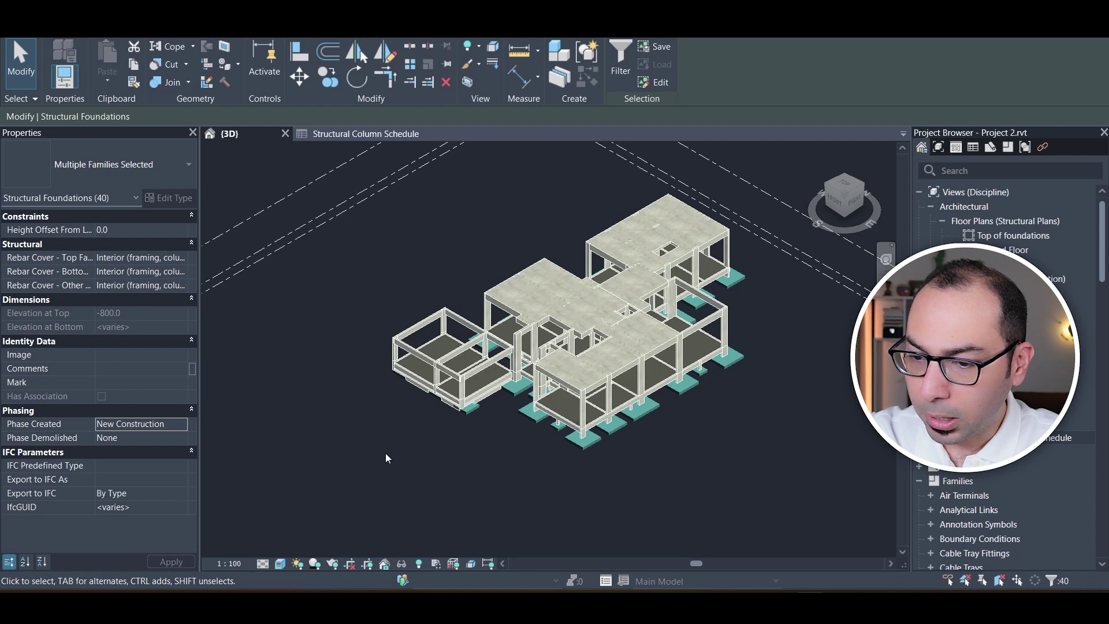
{"action": "left_click", "coordinate": [386, 454]}
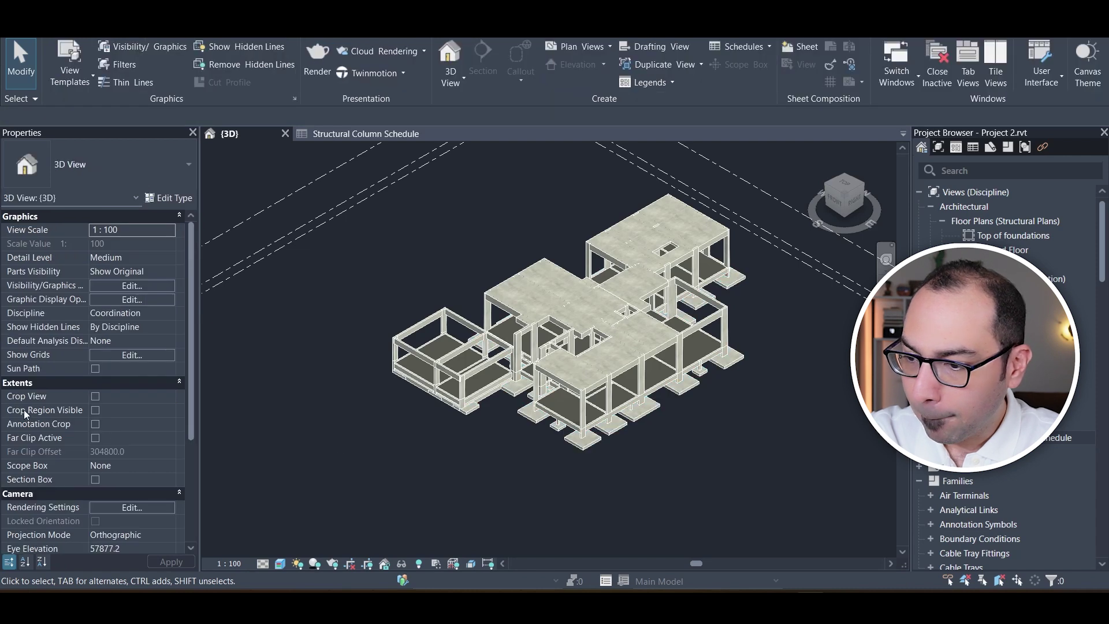
Turn the section box back on and lower its top face below the main ground-floor slabs to expose the footings and column stubs
{"action": "left_click", "coordinate": [96, 480]}
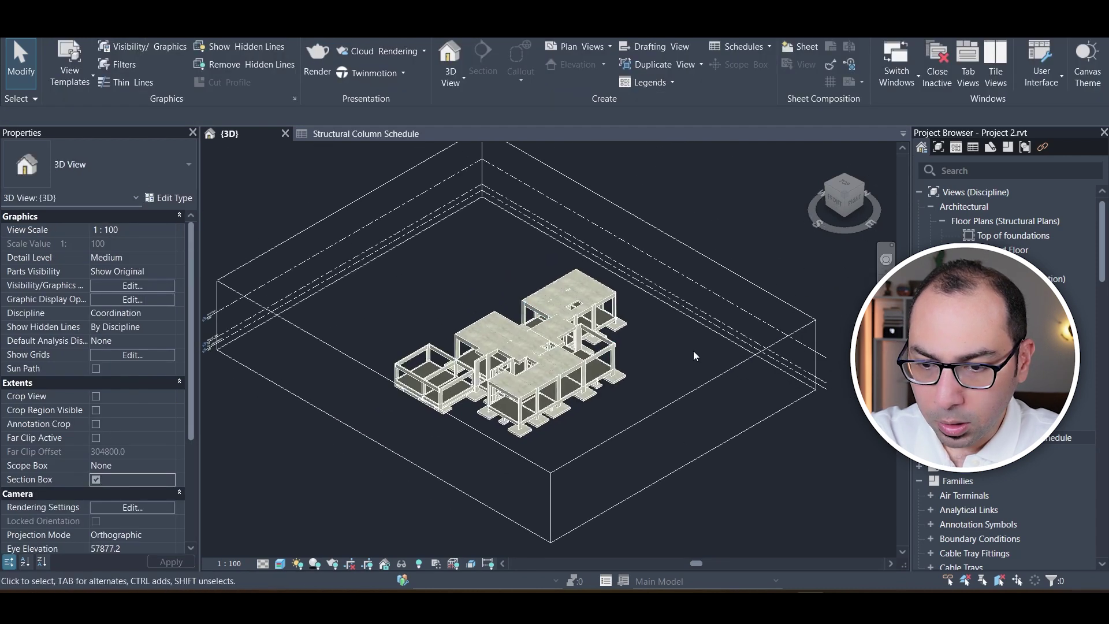
{"action": "left_click", "coordinate": [670, 427]}
{"action": "scroll", "coordinate": [518, 292], "scroll_direction": "up", "scroll_amount": 3}
{"action": "left_click_drag", "start_coordinate": [513, 336], "coordinate": [566, 375]}
{"action": "scroll", "coordinate": [609, 495], "scroll_direction": "up", "scroll_amount": 4}
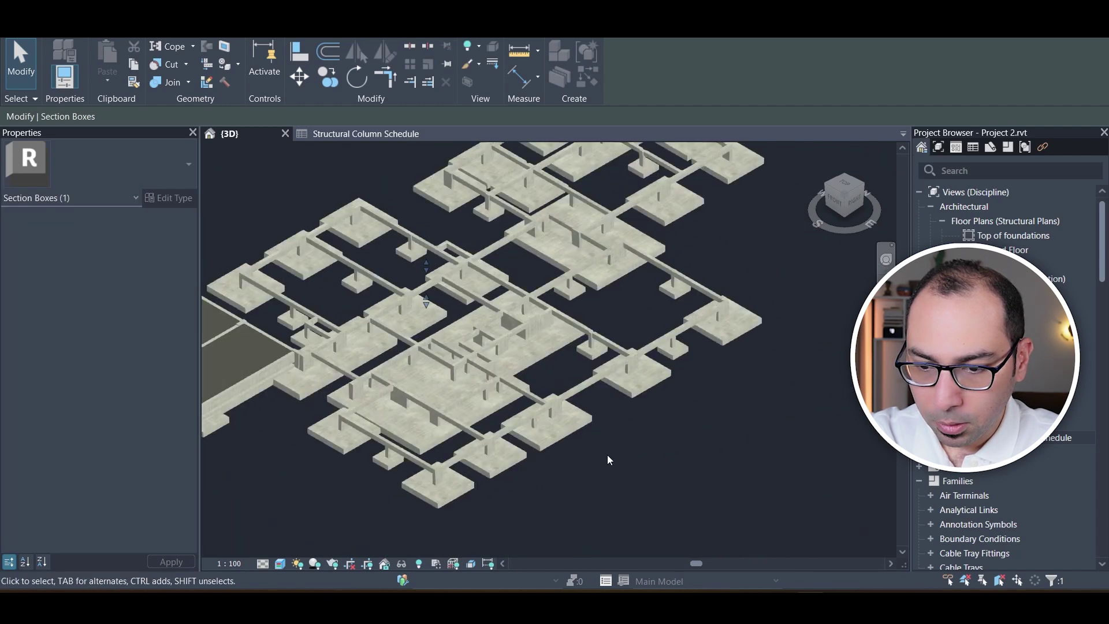
{"action": "scroll", "coordinate": [608, 455], "scroll_direction": "up", "scroll_amount": 3}
{"action": "scroll", "coordinate": [753, 505], "scroll_direction": "down", "scroll_amount": 2}
{"action": "middle_click_drag", "start_coordinate": [753, 505], "coordinate": [791, 464]}
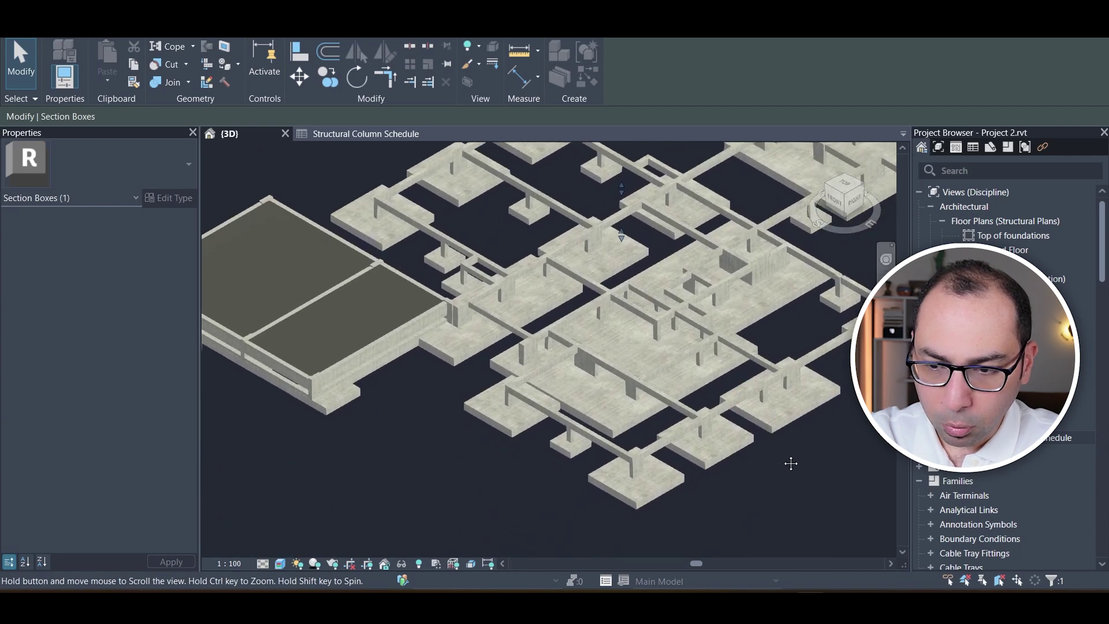
Select the STB01 concrete strap beam running between the footings beside the dark slab area and examine it up close
{"action": "middle_click_drag", "start_coordinate": [373, 425], "coordinate": [513, 450]}
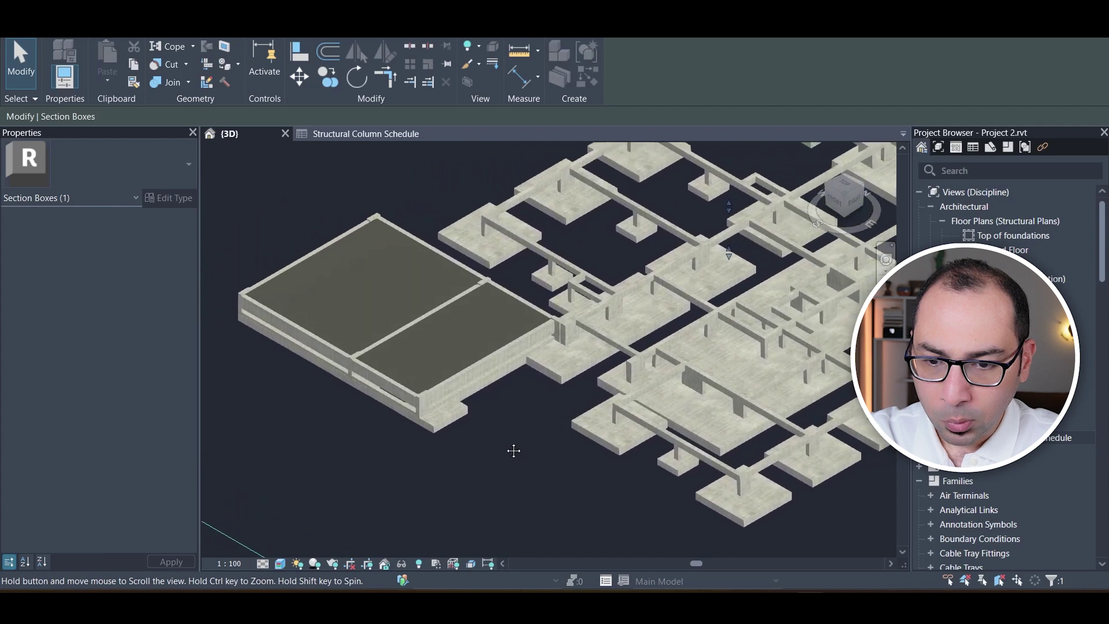
{"action": "mouse_move", "coordinate": [841, 202]}
{"action": "left_mouse_down"}
{"action": "mouse_move", "coordinate": [824, 240]}
{"action": "mouse_move", "coordinate": [722, 272]}
{"action": "left_mouse_up"}
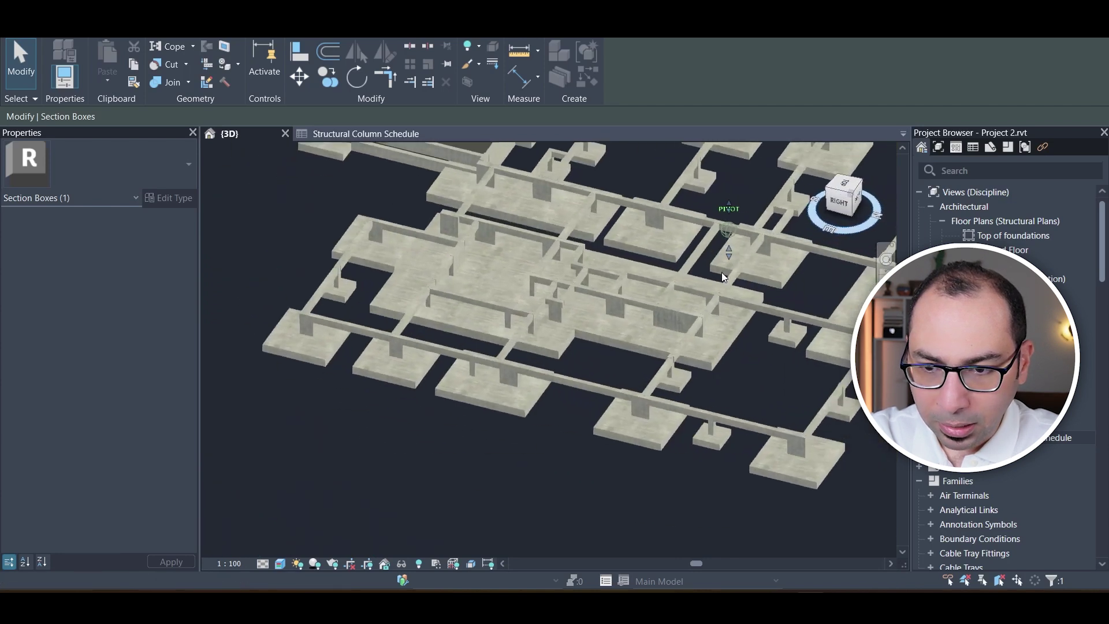
{"action": "scroll", "coordinate": [745, 260], "scroll_direction": "up", "scroll_amount": 3}
{"action": "left_click_drag", "start_coordinate": [851, 232], "coordinate": [679, 306]}
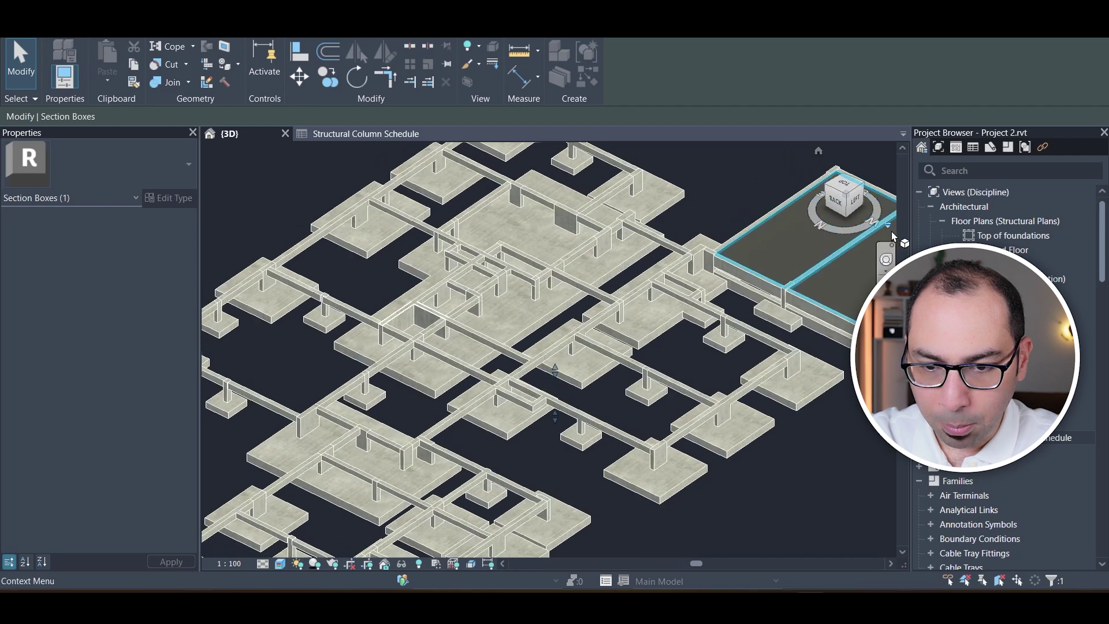
{"action": "scroll", "coordinate": [705, 315], "scroll_direction": "up", "scroll_amount": 6}
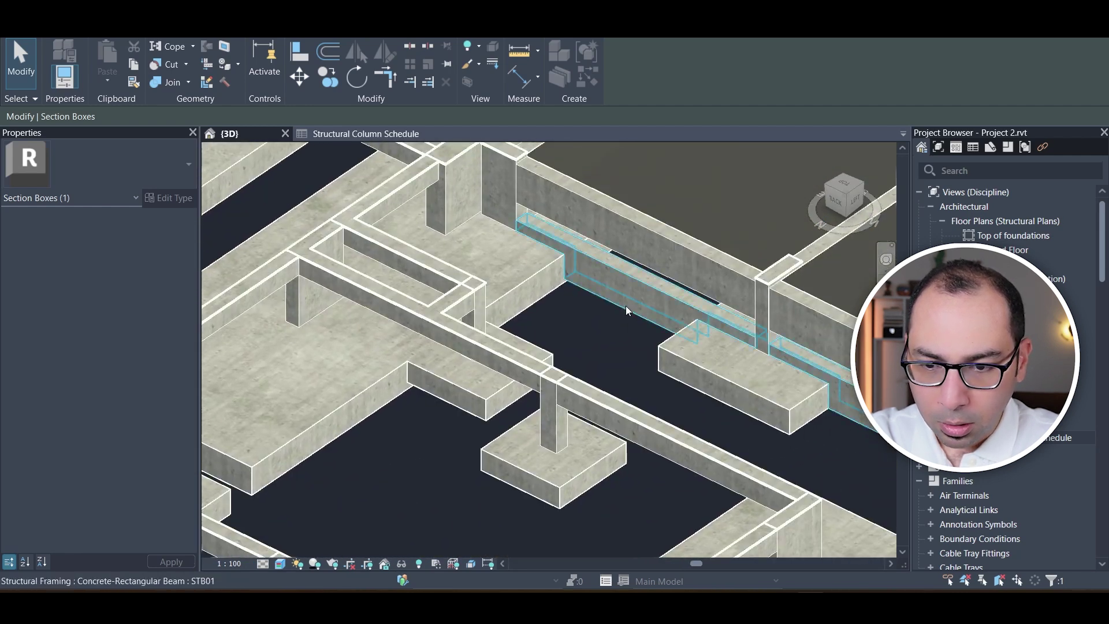
{"action": "left_click", "coordinate": [643, 280]}
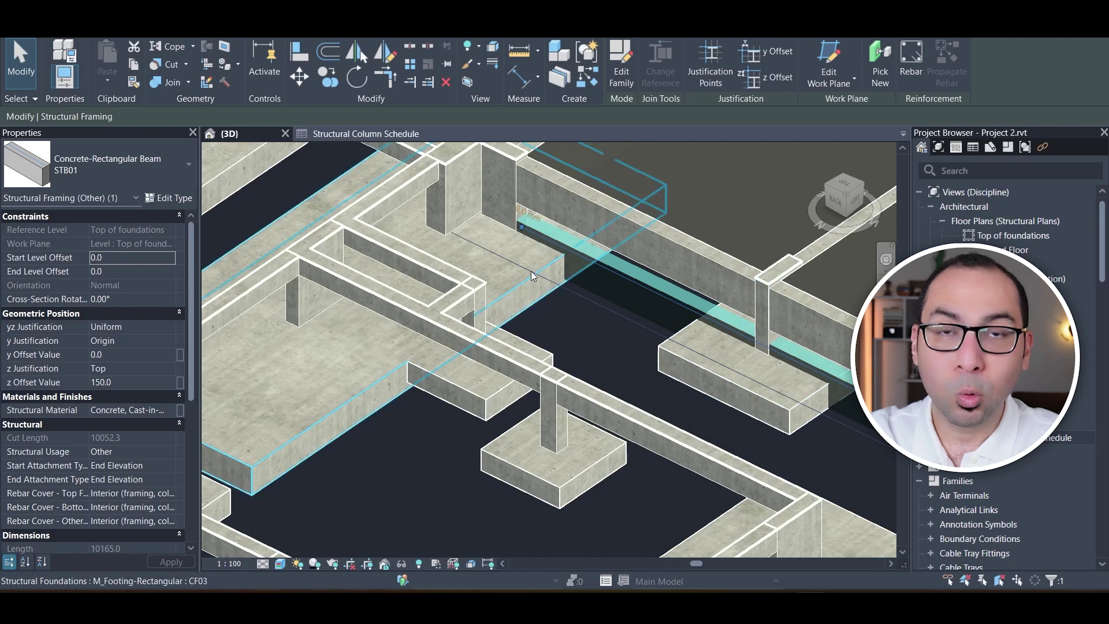
{"action": "middle_click_drag", "start_coordinate": [610, 327], "coordinate": [516, 356]}
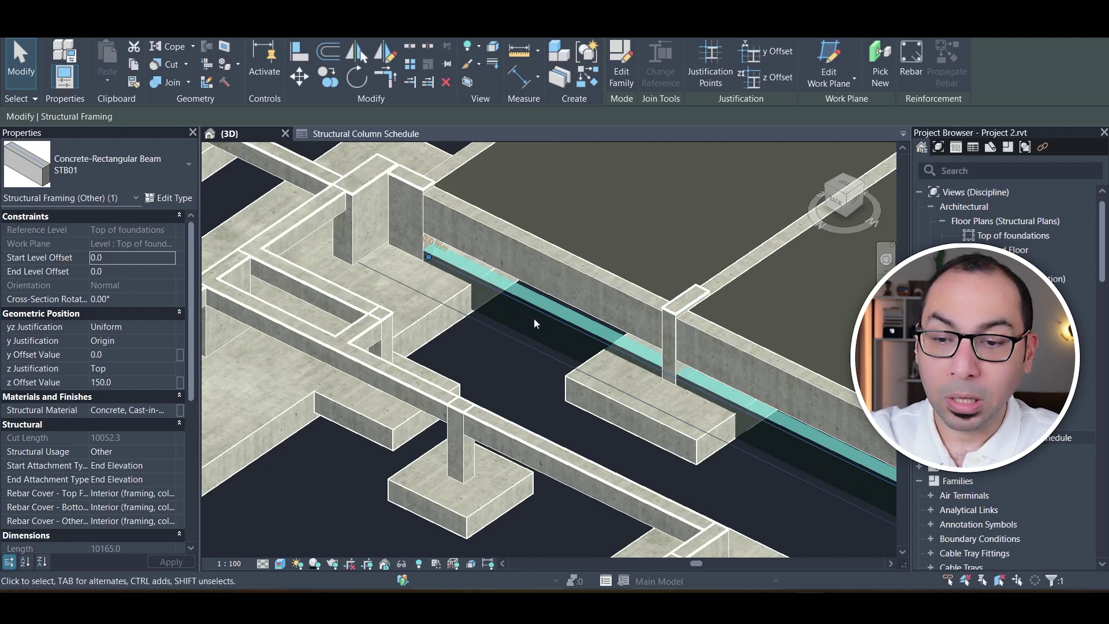
{"action": "scroll", "coordinate": [459, 307], "scroll_direction": "up", "scroll_amount": 2}
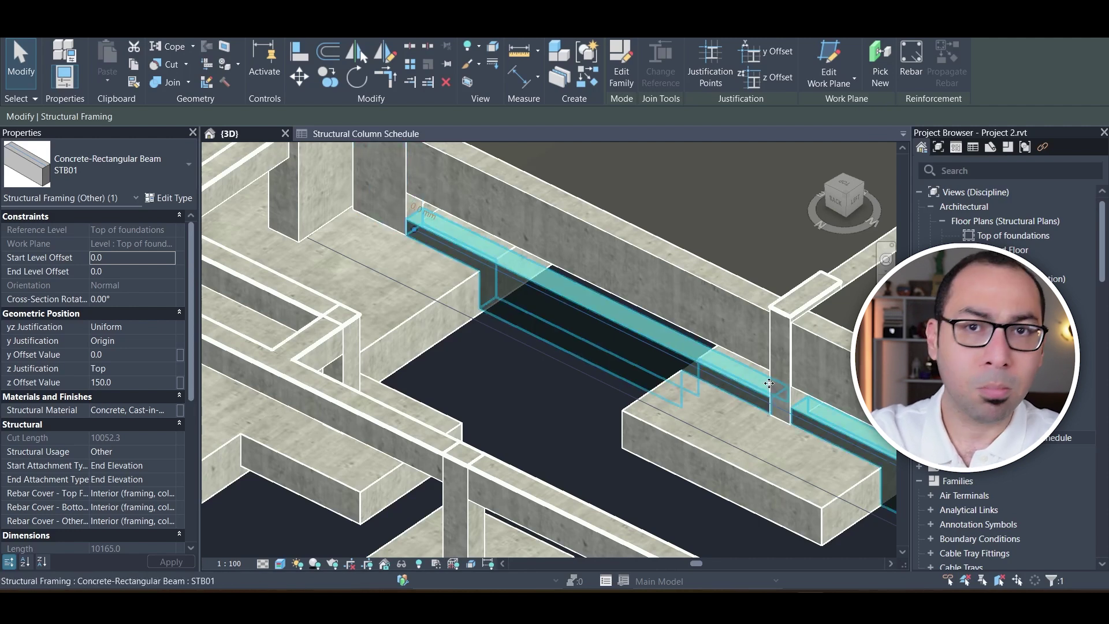
{"action": "scroll", "coordinate": [557, 396], "scroll_direction": "down", "scroll_amount": 3}
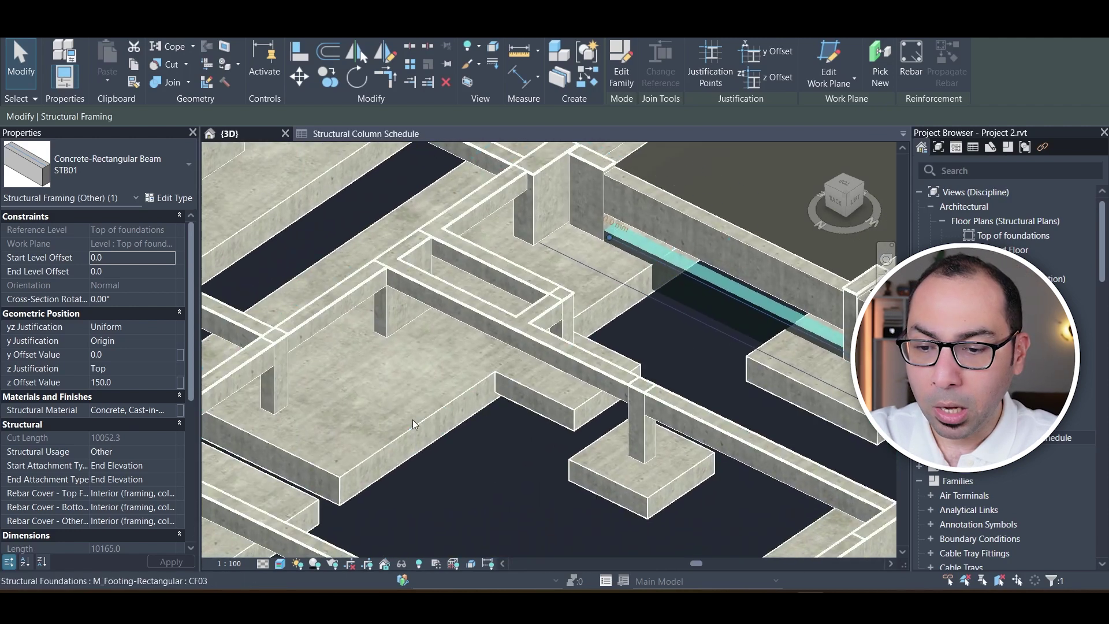
Examine the CF03 rectangular footing and its surrounding foundations, clear the selection and turn off the 3D view's section box
{"action": "left_click", "coordinate": [440, 419]}
{"action": "scroll", "coordinate": [441, 418], "scroll_direction": "down", "scroll_amount": 1}
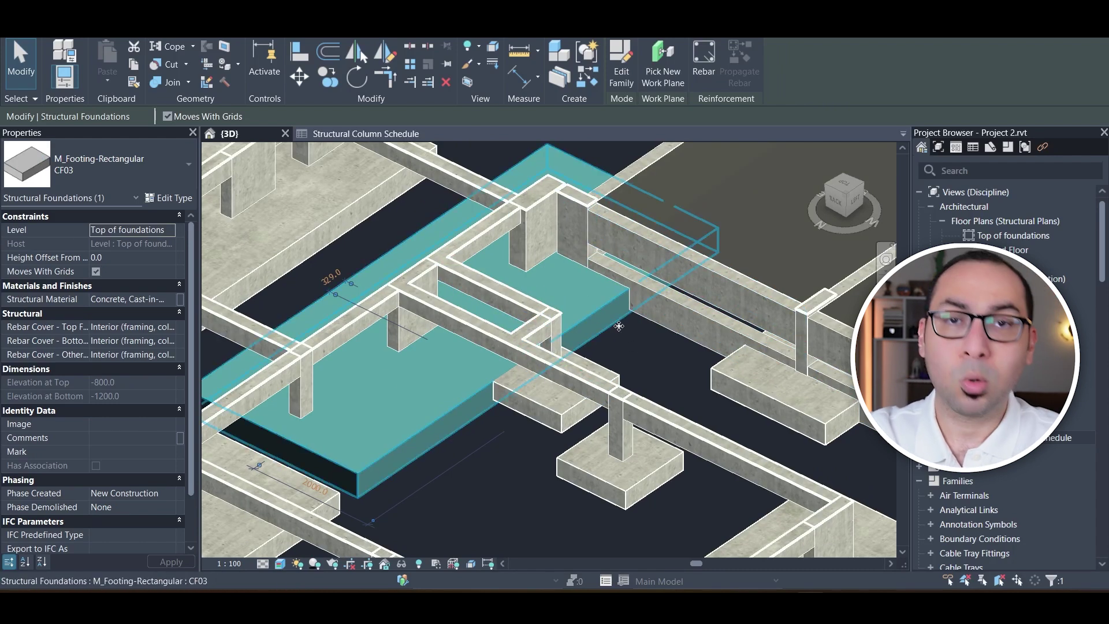
{"action": "scroll", "coordinate": [636, 270], "scroll_direction": "up", "scroll_amount": 3}
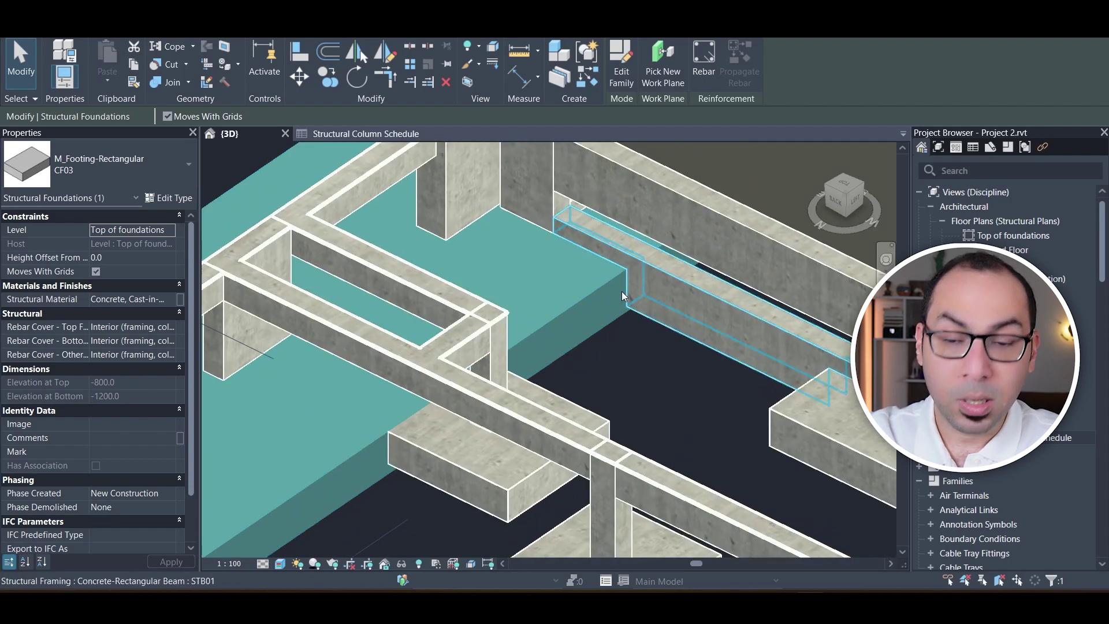
{"action": "scroll", "coordinate": [625, 294], "scroll_direction": "down", "scroll_amount": 5}
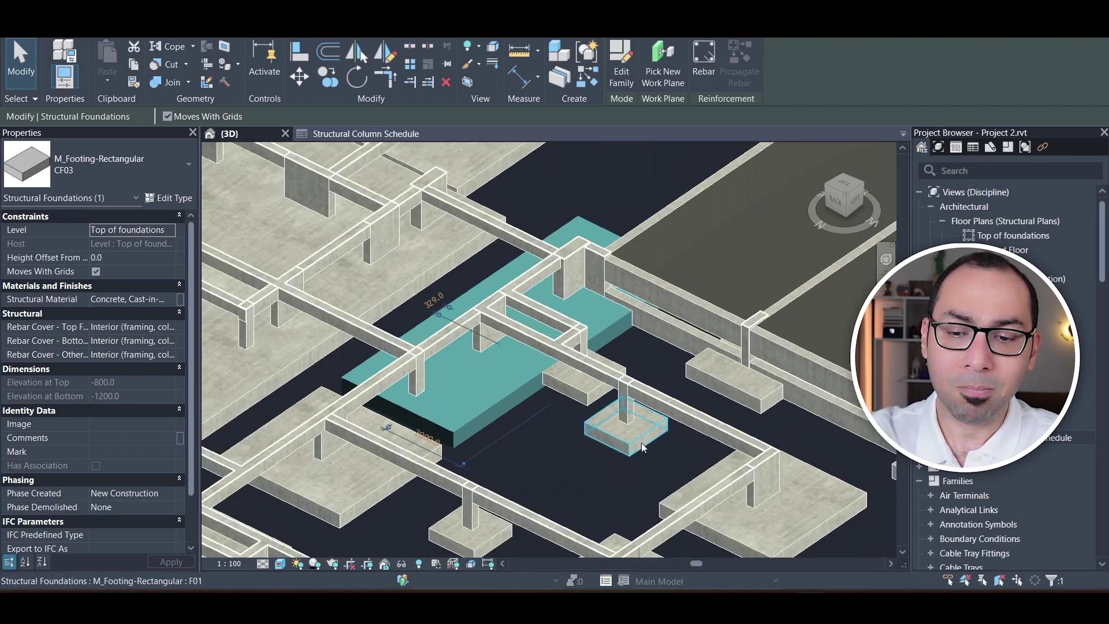
{"action": "scroll", "coordinate": [649, 404], "scroll_direction": "up", "scroll_amount": 3}
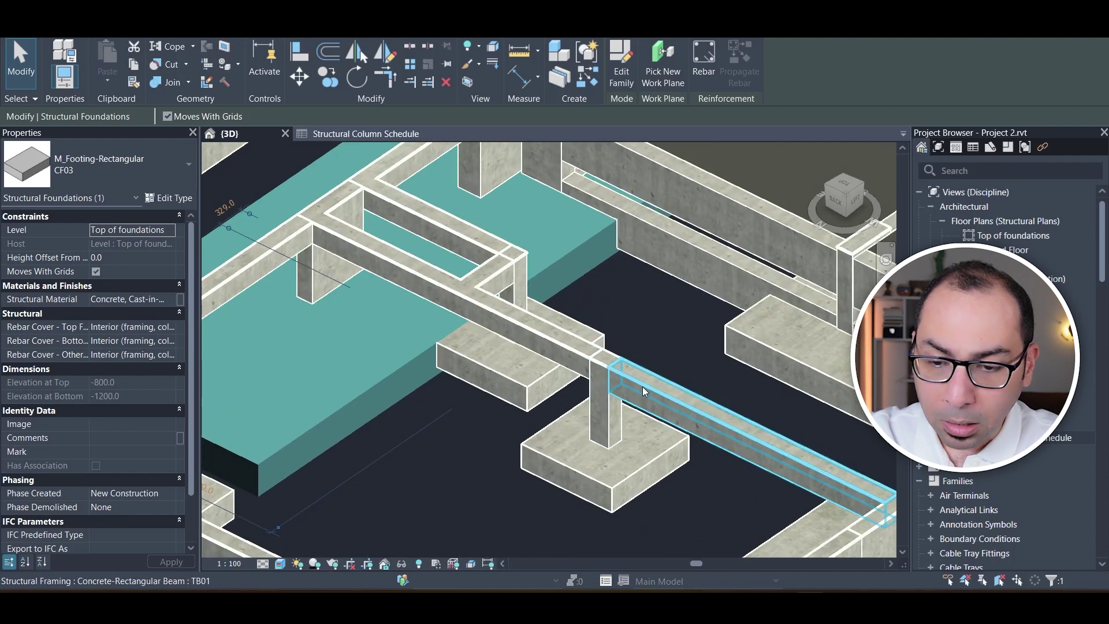
{"action": "scroll", "coordinate": [647, 387], "scroll_direction": "down", "scroll_amount": 4}
{"action": "middle_click_drag", "start_coordinate": [547, 462], "coordinate": [609, 406]}
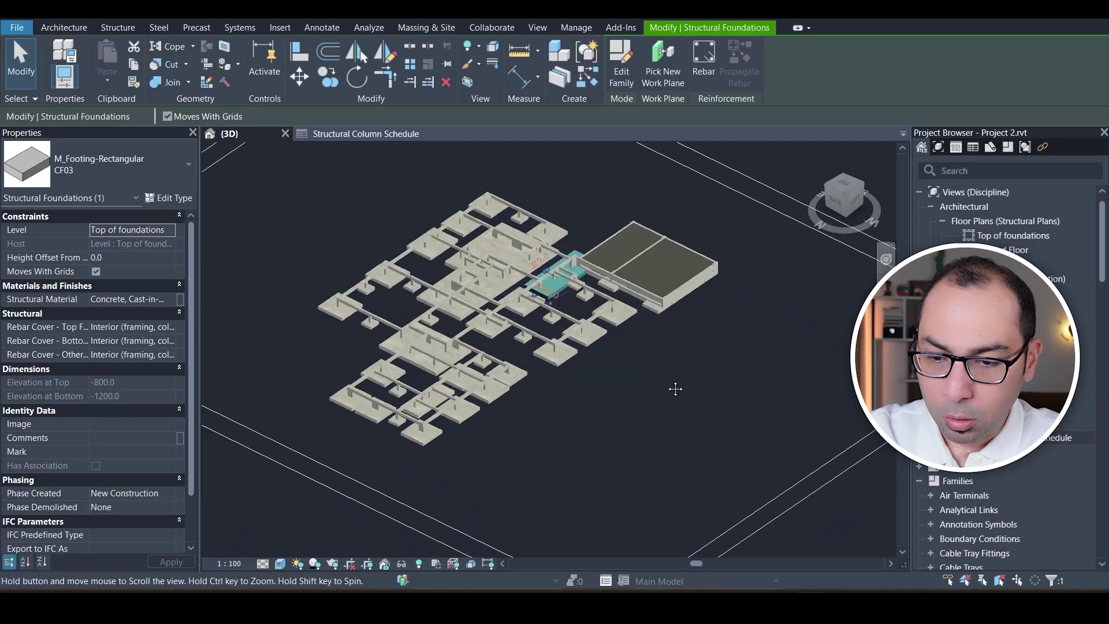
{"action": "middle_click_drag", "start_coordinate": [612, 375], "coordinate": [650, 390], "text": "shift"}
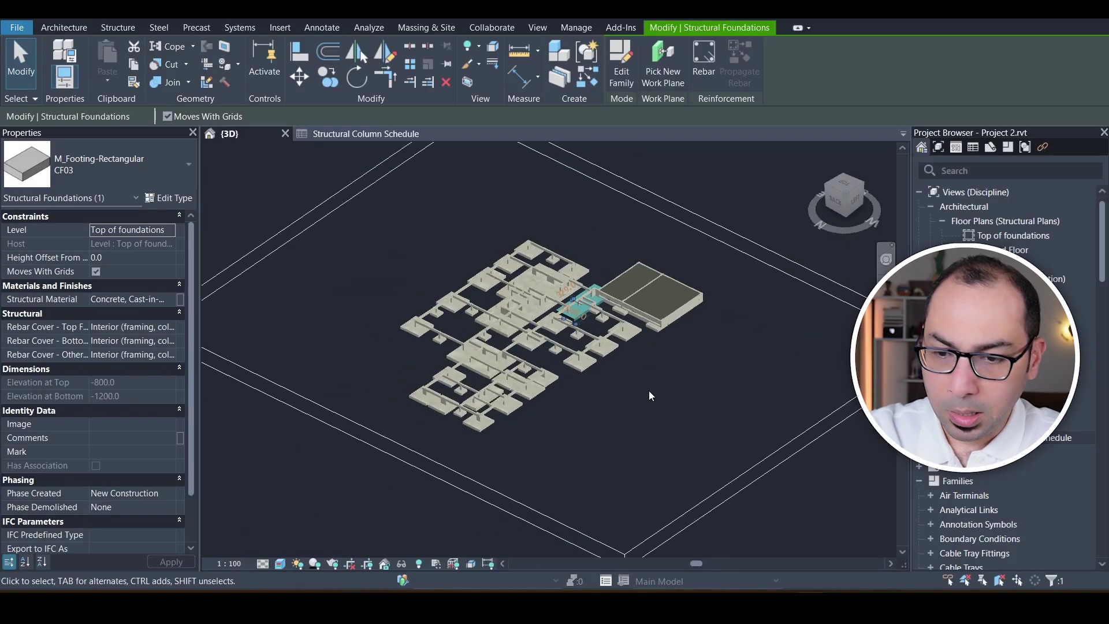
{"action": "left_click", "coordinate": [282, 494]}
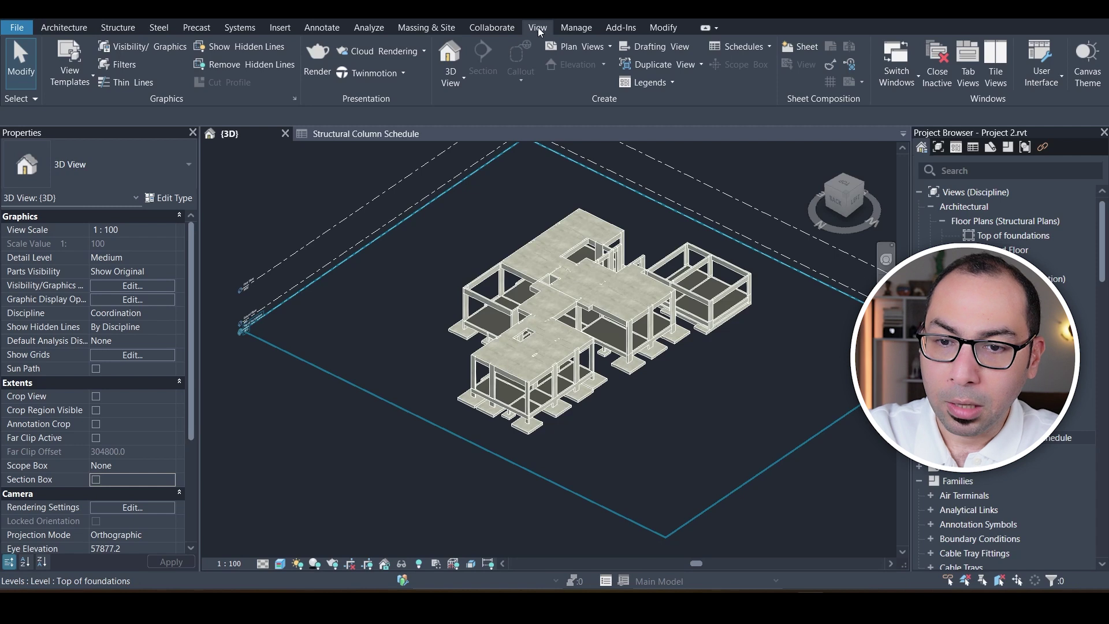
Create a new Schedule/Quantities schedule of building components for the Structural Foundations category, saving the project when asked
{"action": "left_click", "coordinate": [740, 47]}
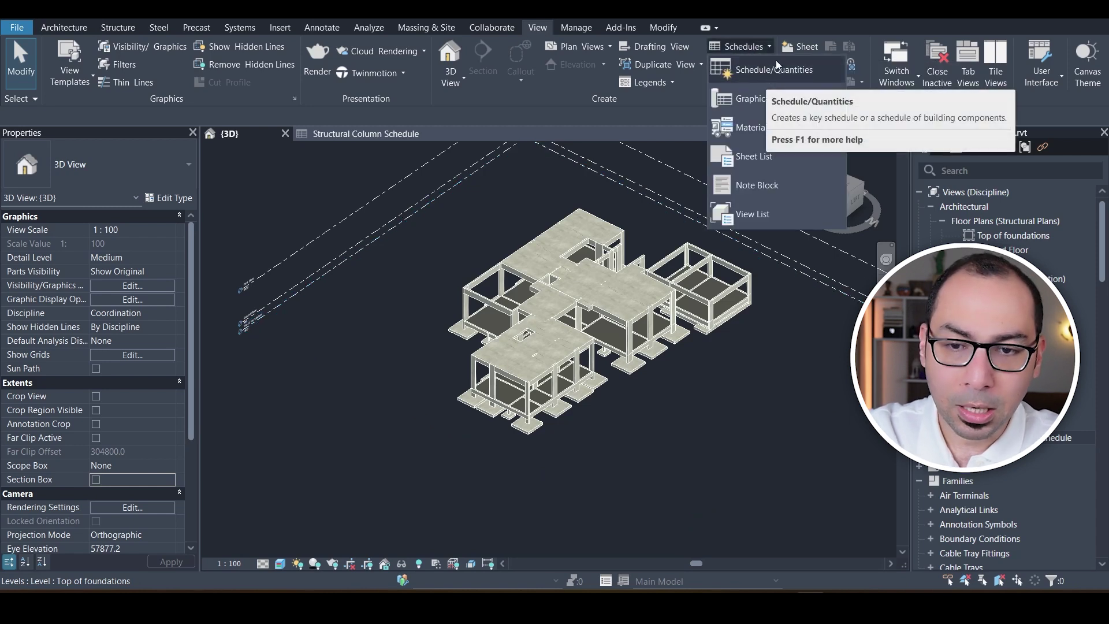
{"action": "left_click", "coordinate": [789, 69]}
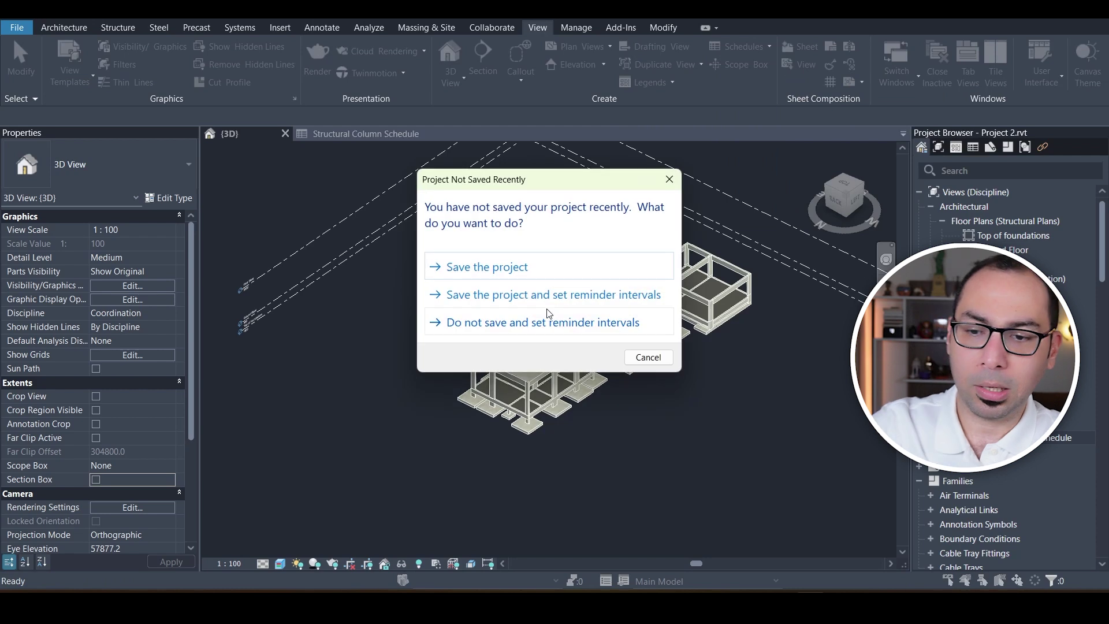
{"action": "left_click", "coordinate": [479, 269]}
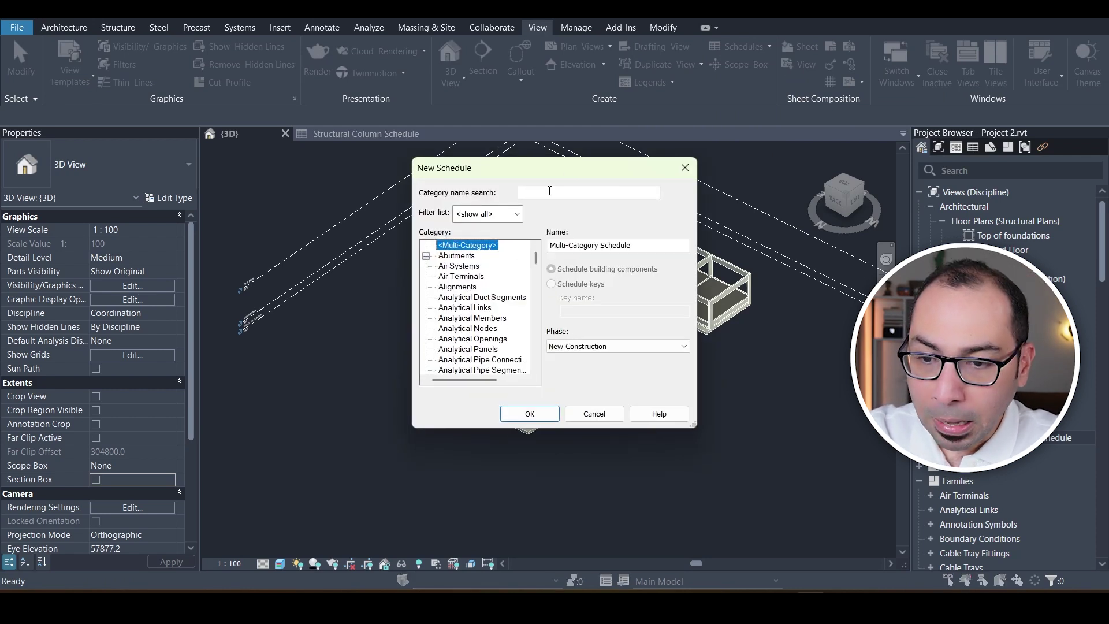
{"action": "type", "text": "founda"}
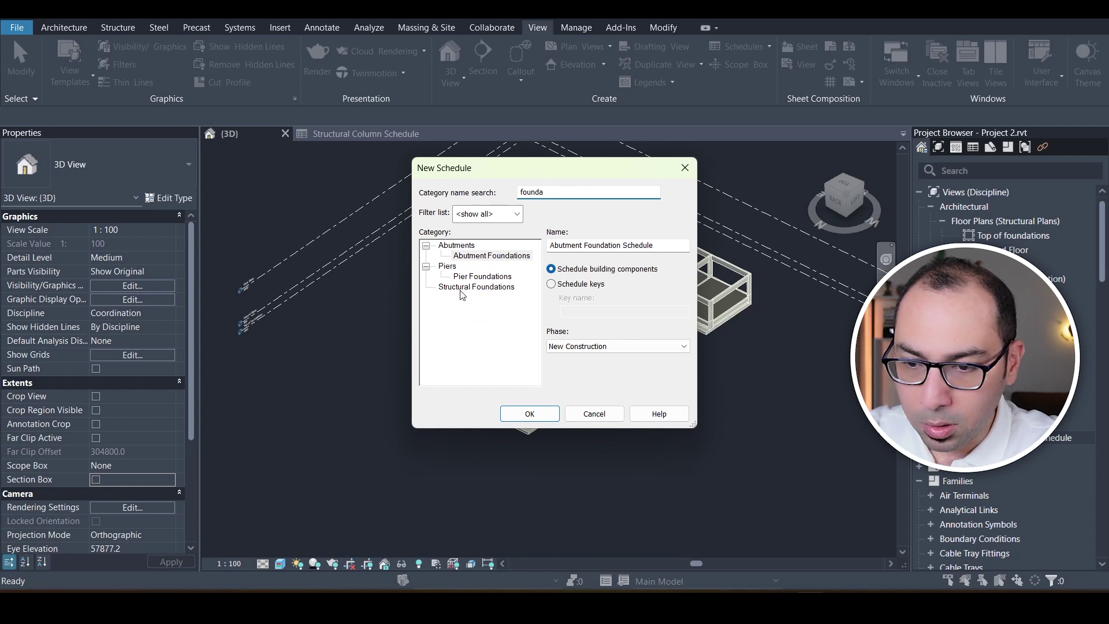
{"action": "left_click", "coordinate": [451, 291]}
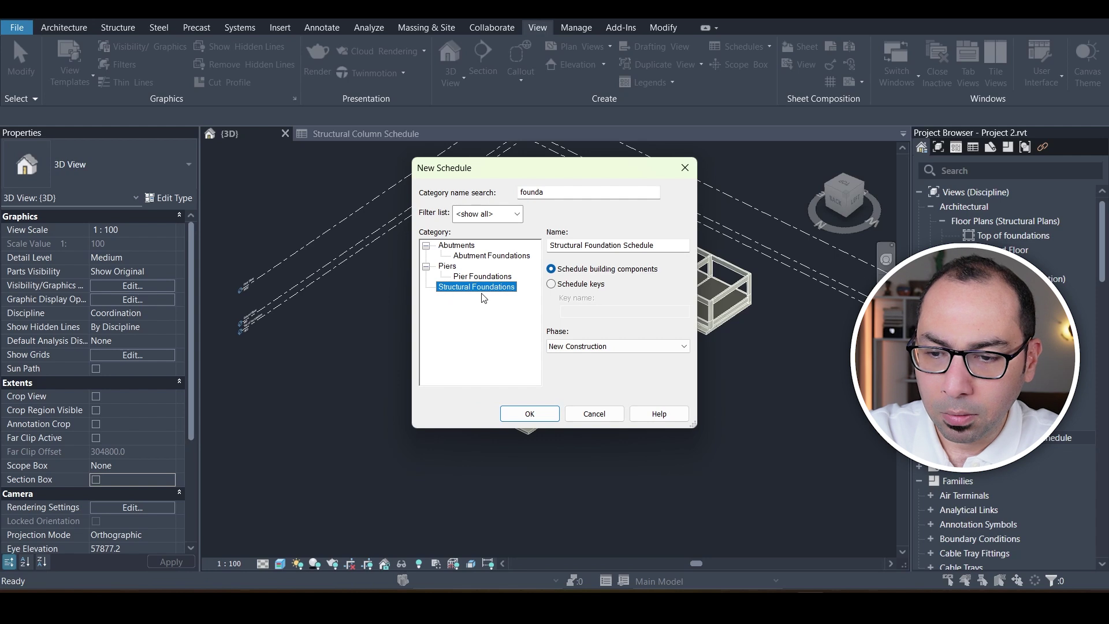
{"action": "left_click", "coordinate": [529, 415]}
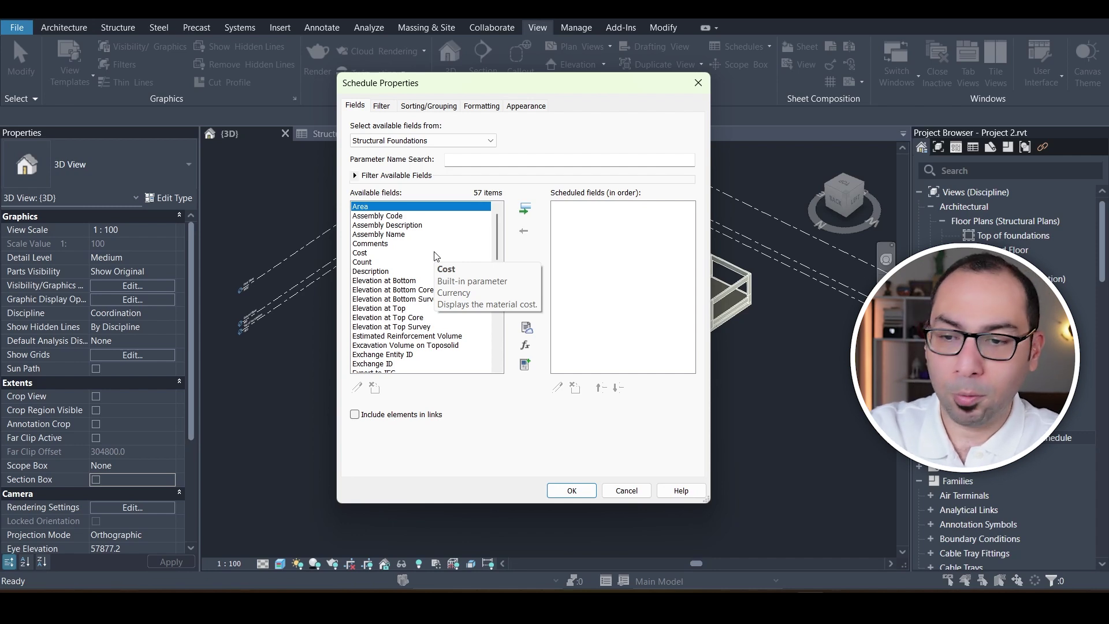
Add the Family and Type fields to the structural foundation schedule
{"action": "left_click", "coordinate": [504, 161]}
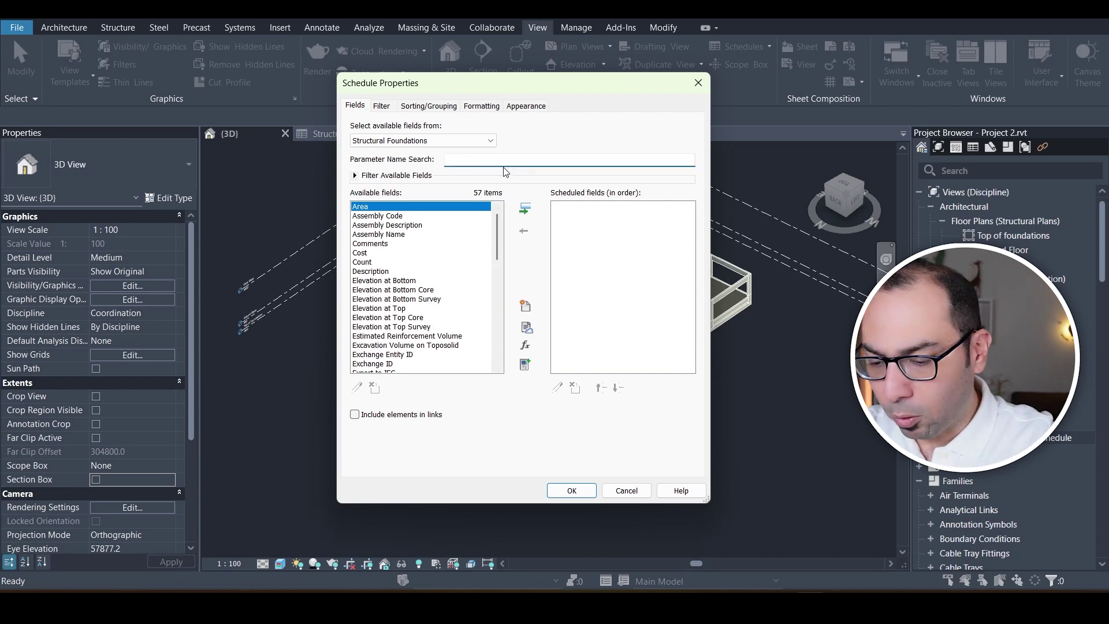
{"action": "type", "text": "famil"}
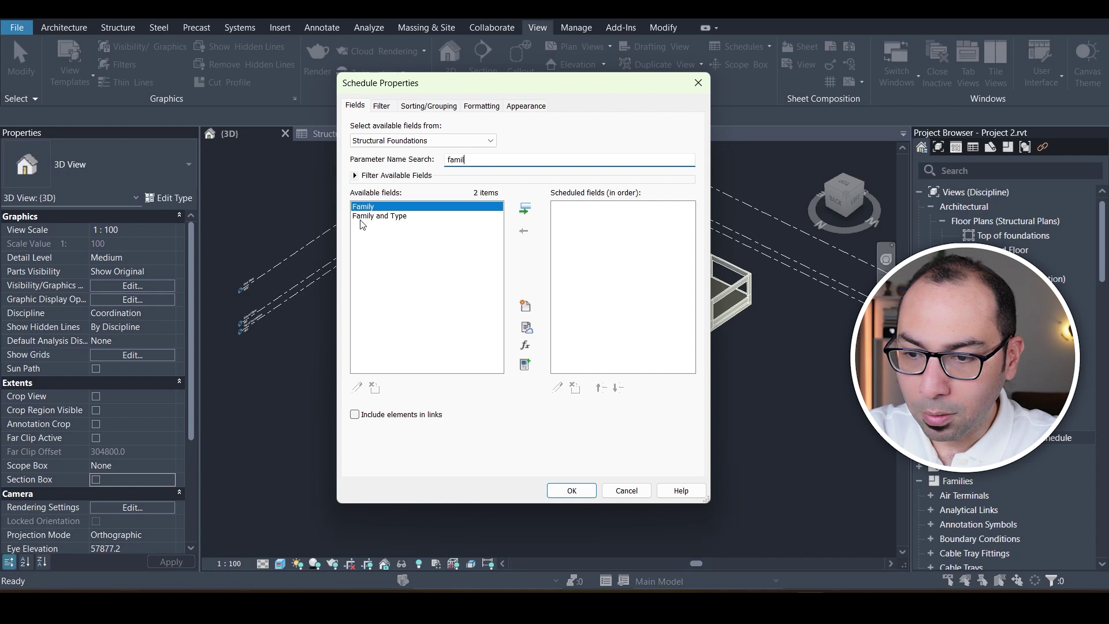
{"action": "left_click", "coordinate": [524, 209]}
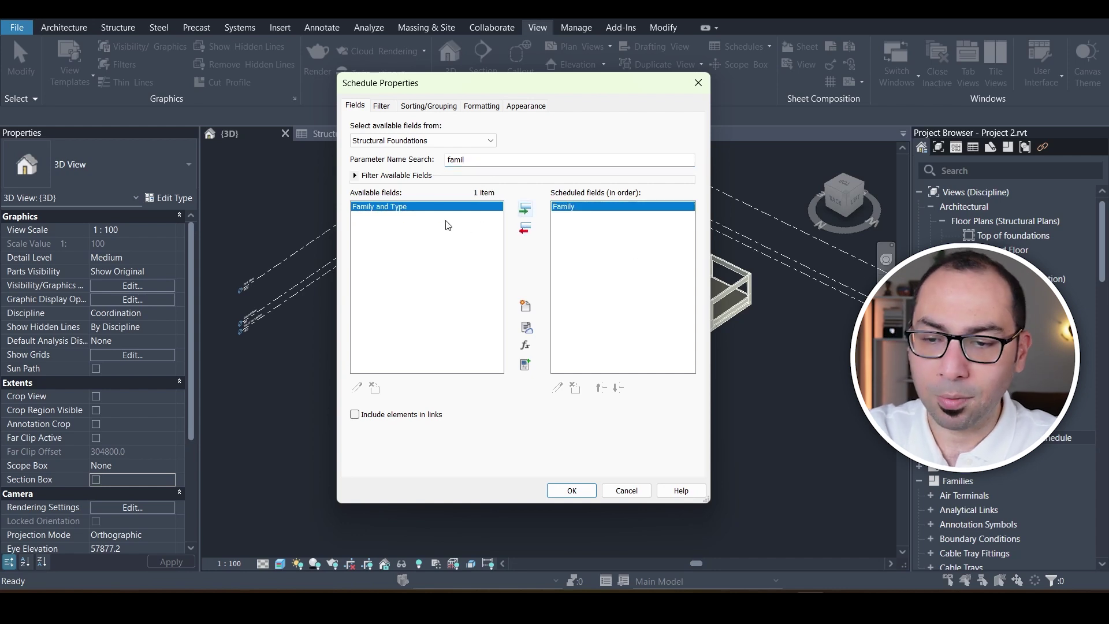
{"action": "double_click", "coordinate": [478, 160]}
{"action": "type", "text": "t"}
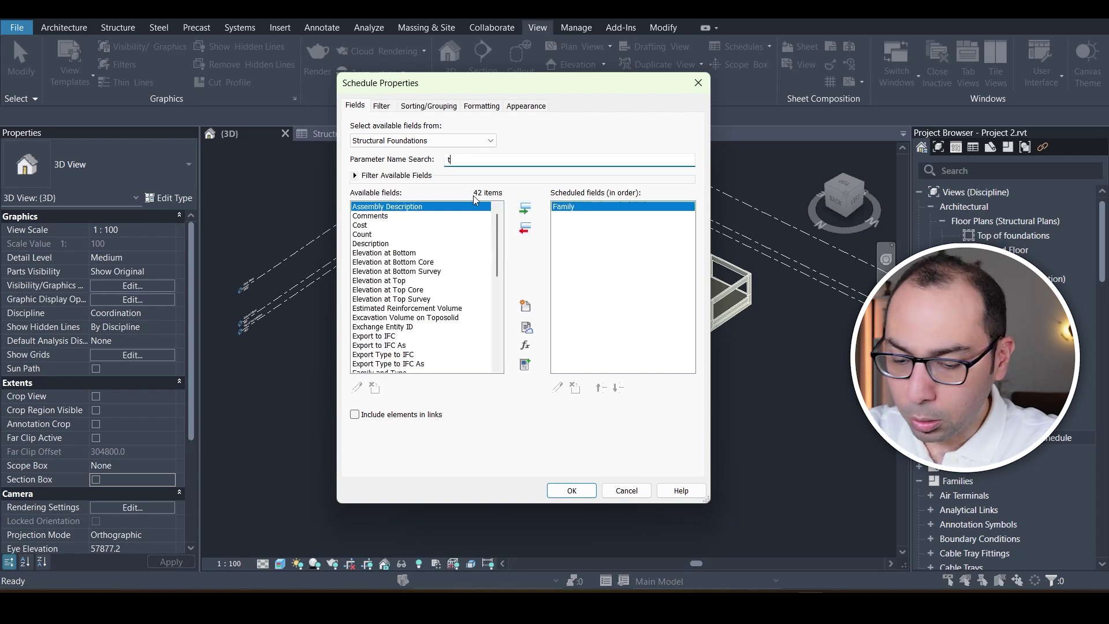
{"action": "type", "text": "ype"}
{"action": "left_click", "coordinate": [399, 245]}
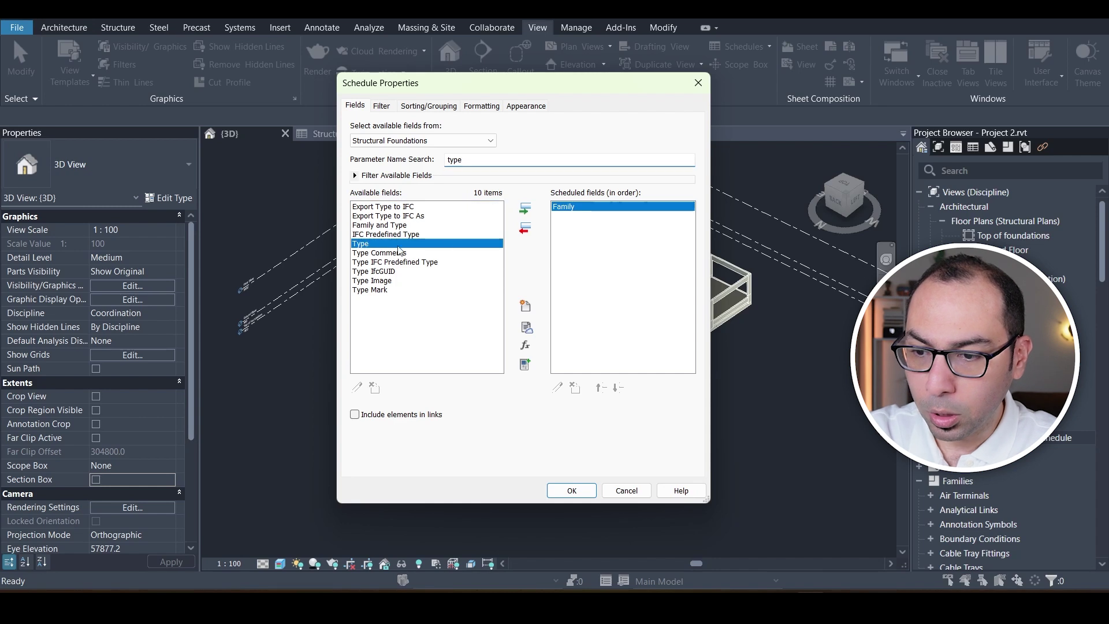
{"action": "left_click", "coordinate": [524, 209]}
Add the Count and Length fields to the foundation schedule after Type
{"action": "double_click", "coordinate": [466, 161]}
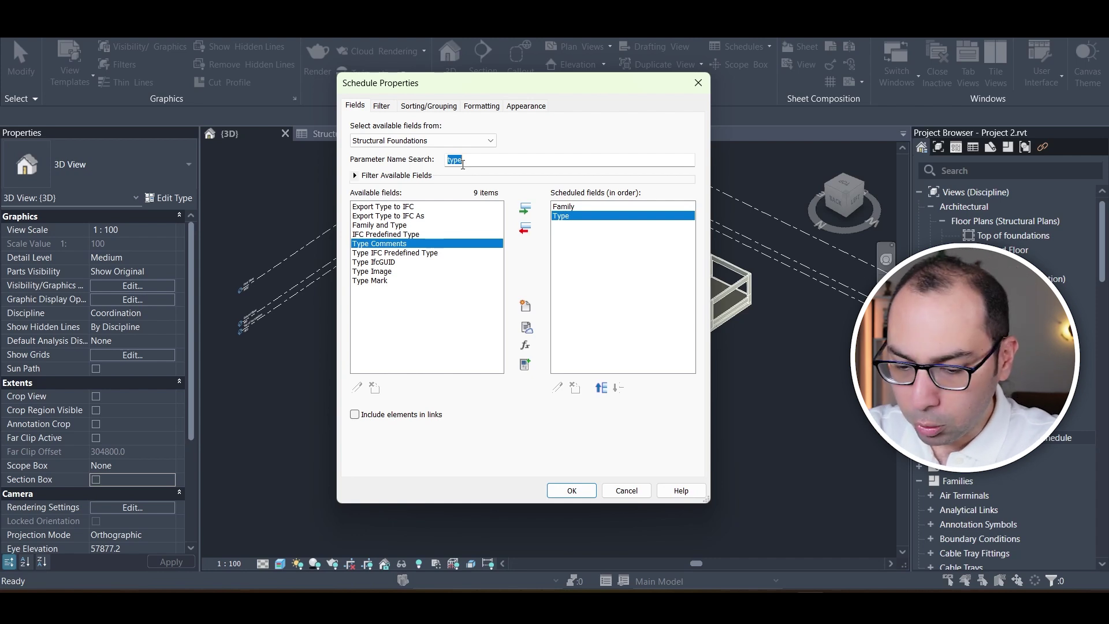
{"action": "type", "text": "coun"}
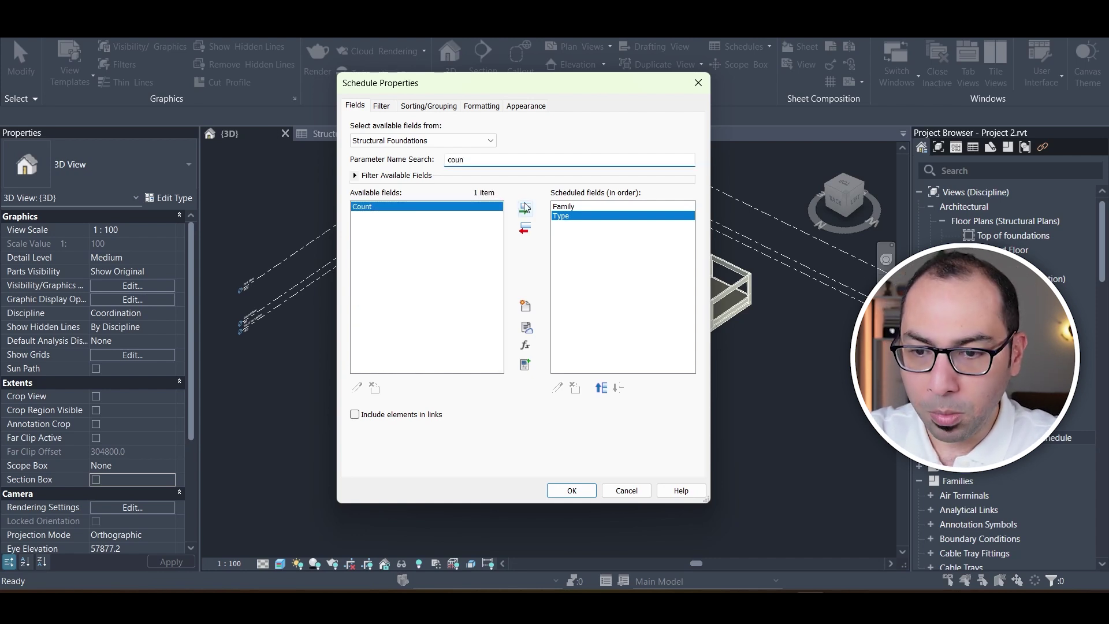
{"action": "left_click", "coordinate": [526, 208]}
{"action": "double_click", "coordinate": [471, 165]}
{"action": "type", "text": "leng"}
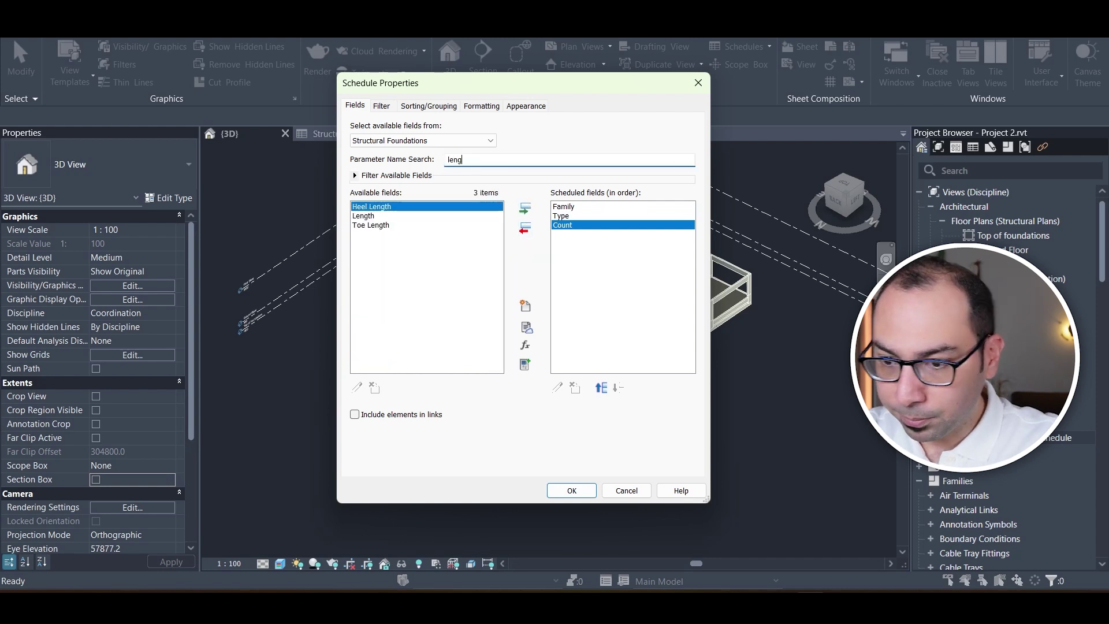
{"action": "left_click", "coordinate": [364, 217]}
{"action": "left_click", "coordinate": [526, 208]}
Add the Width and Foundation Thickness fields to the foundation schedule after Length
{"action": "double_click", "coordinate": [461, 158]}
{"action": "type", "text": "widt"}
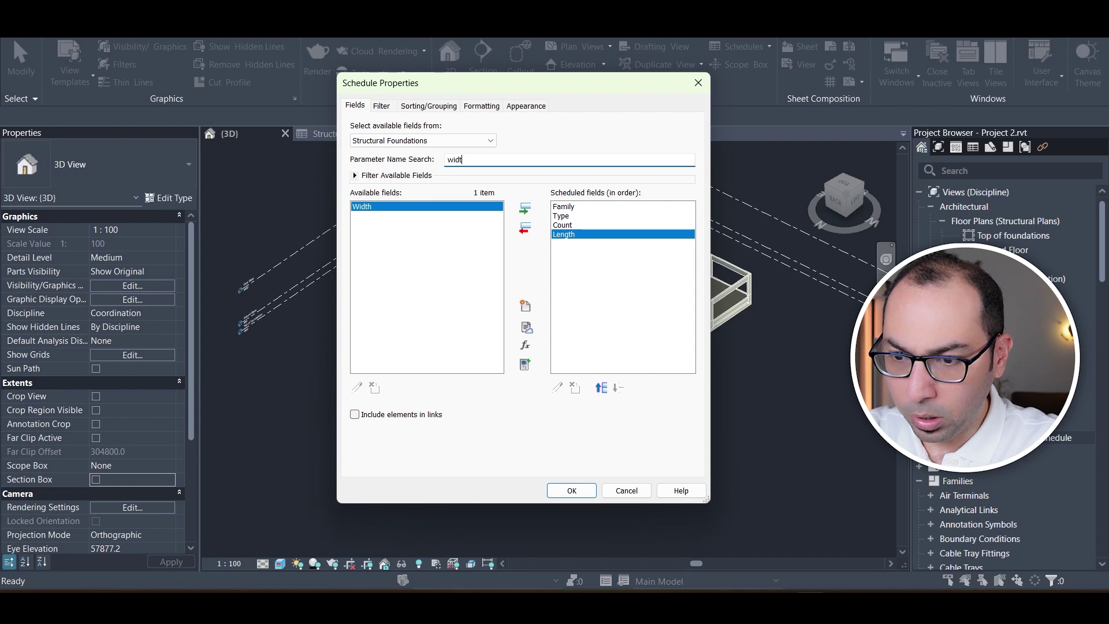
{"action": "left_click", "coordinate": [525, 209]}
{"action": "double_click", "coordinate": [477, 159]}
{"action": "type", "text": "thick"}
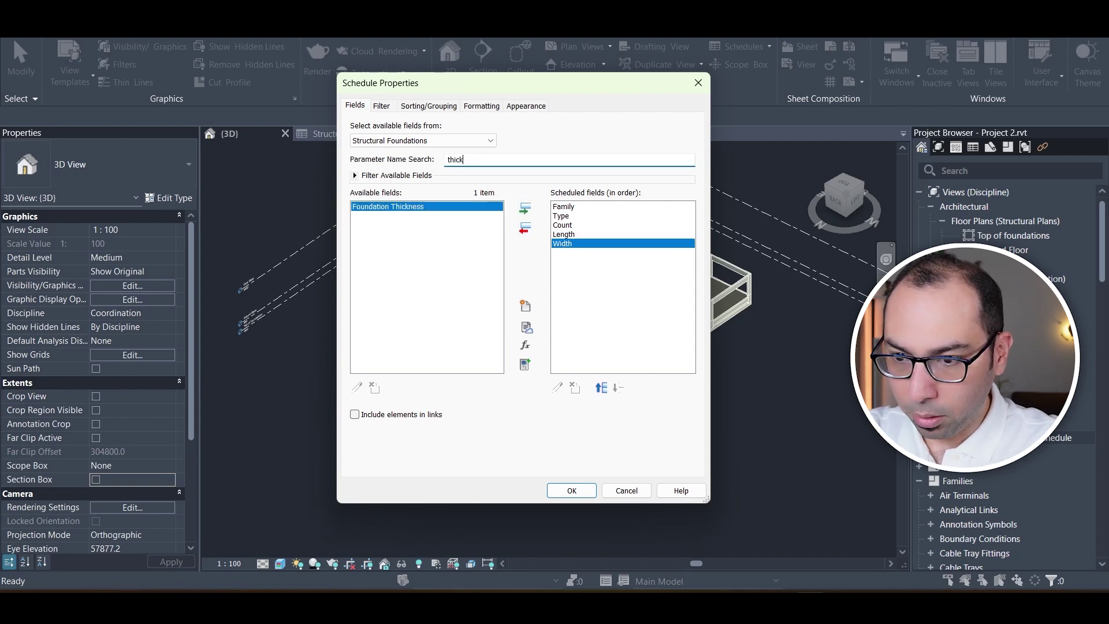
{"action": "left_click", "coordinate": [527, 212]}
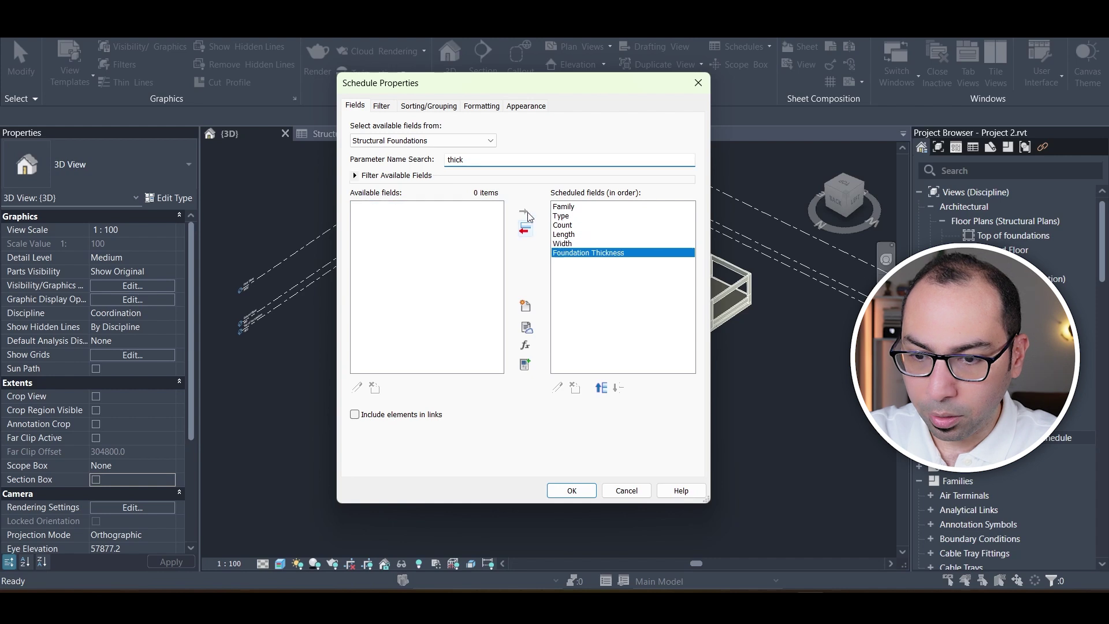
Add the Volume field as the last scheduled field of the foundation schedule
{"action": "double_click", "coordinate": [457, 159]}
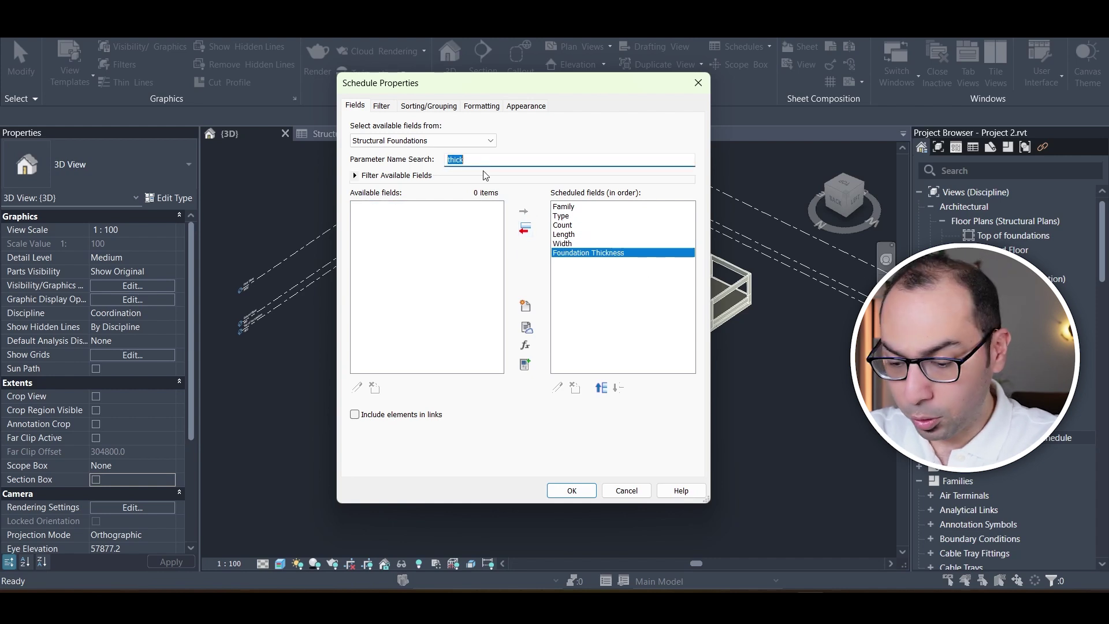
{"action": "type", "text": "volu"}
{"action": "left_click", "coordinate": [376, 226]}
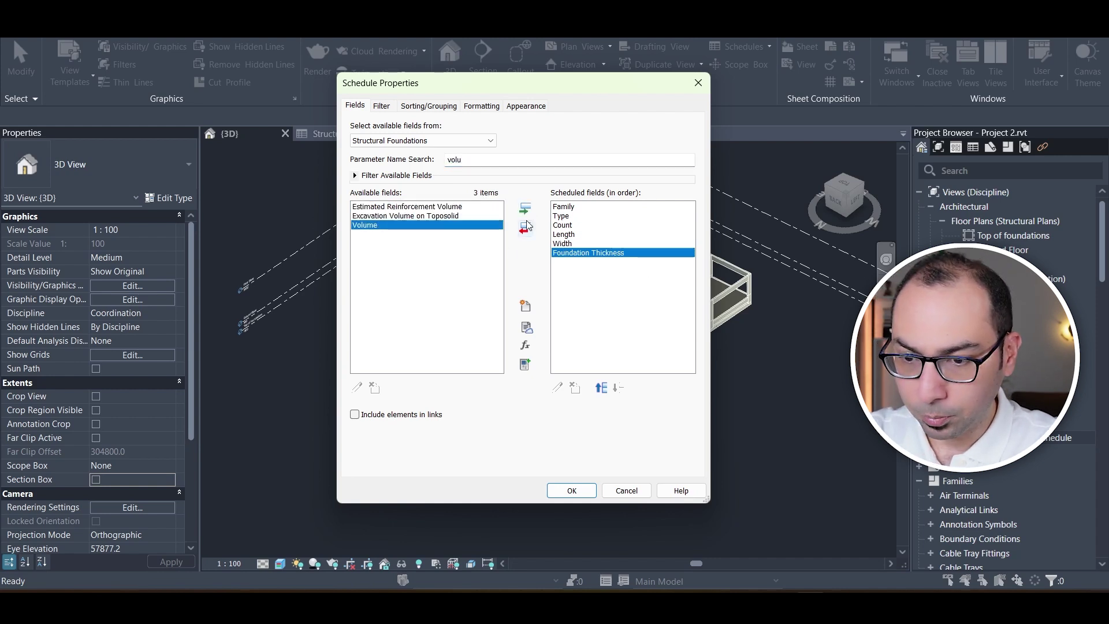
{"action": "left_click", "coordinate": [526, 210]}
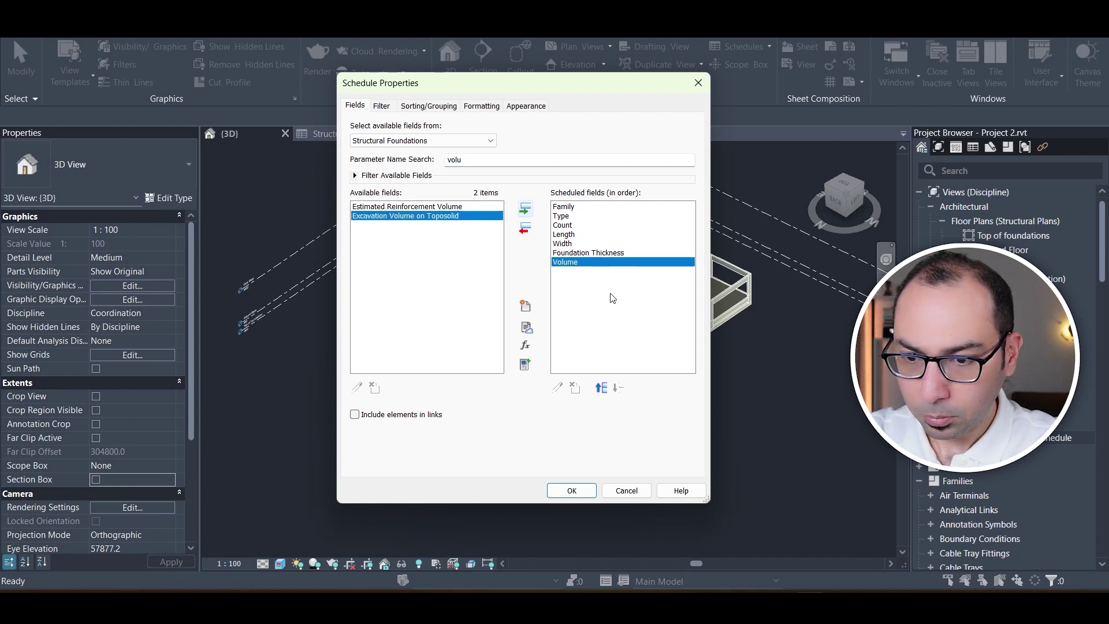
Generate the foundation schedule with the chosen fields and widen its Family column to fit the full family names
{"action": "left_click", "coordinate": [572, 491]}
{"action": "scroll", "coordinate": [416, 328], "scroll_direction": "up", "scroll_amount": 1}
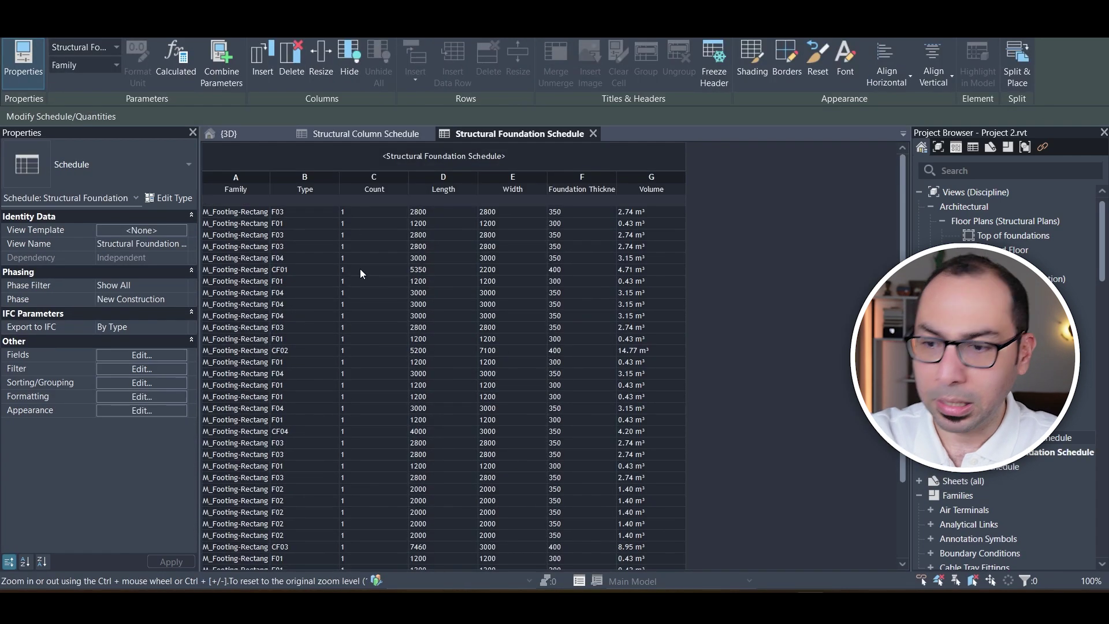
{"action": "left_click_drag", "start_coordinate": [271, 182], "coordinate": [310, 182]}
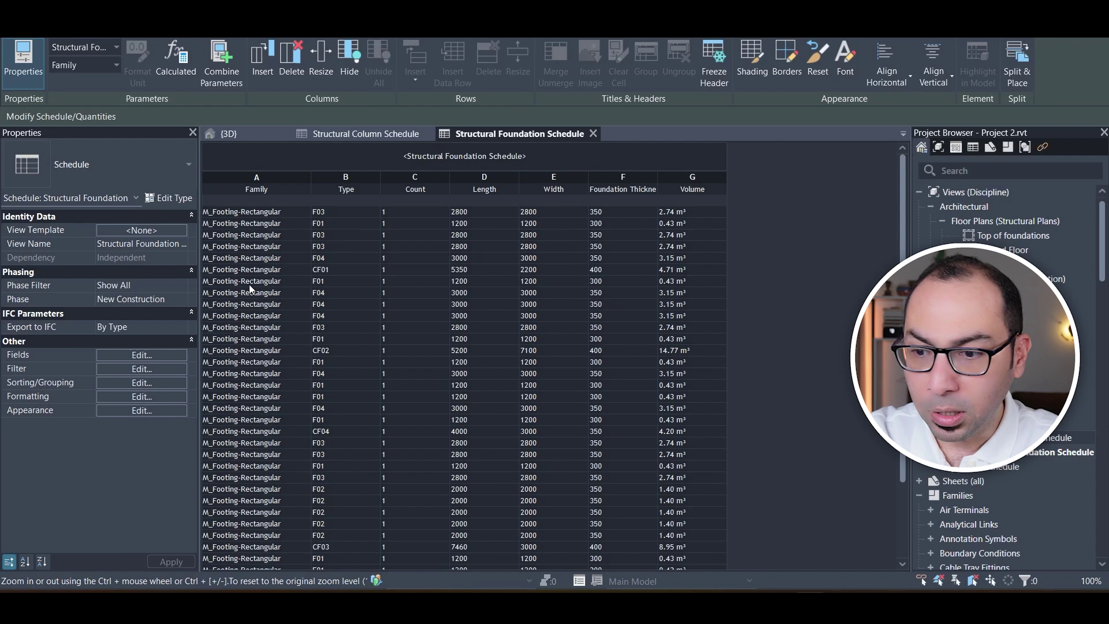
Examine the Family and Type entries throughout the foundation schedule, from the rectangular footings to the foundation slab
{"action": "scroll", "coordinate": [249, 284], "scroll_direction": "down", "scroll_amount": 3}
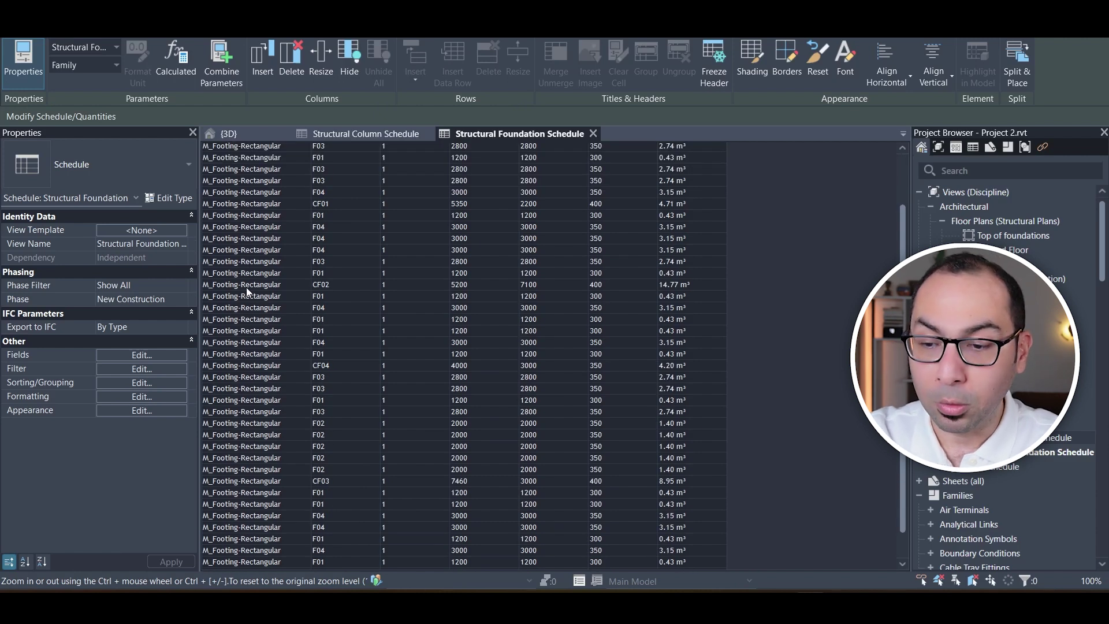
{"action": "scroll", "coordinate": [234, 289], "scroll_direction": "down", "scroll_amount": 2}
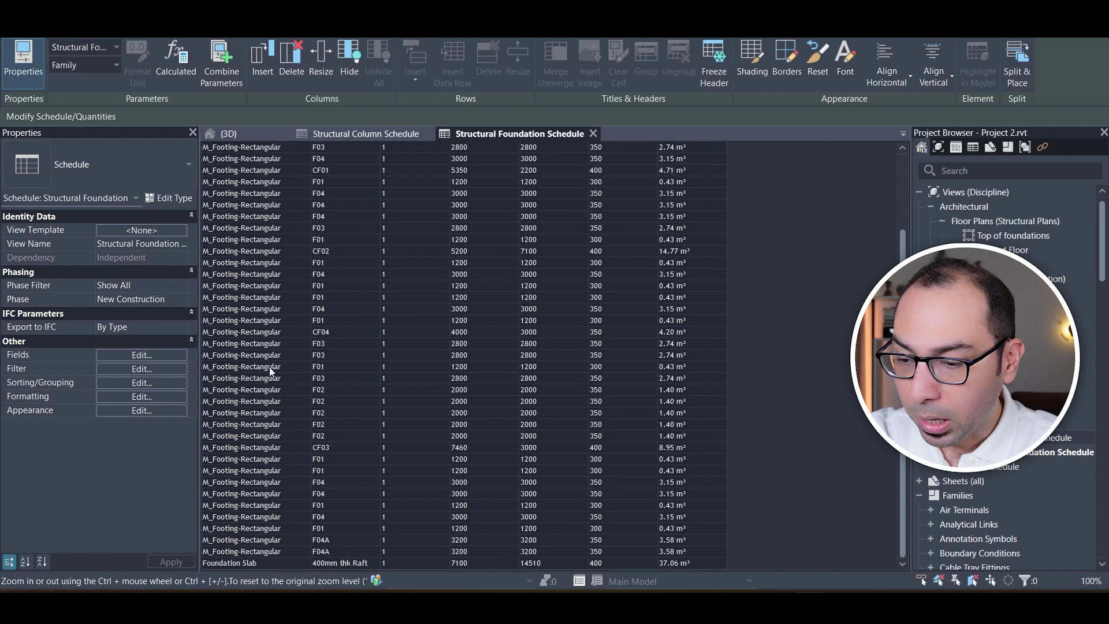
{"action": "left_click", "coordinate": [238, 564]}
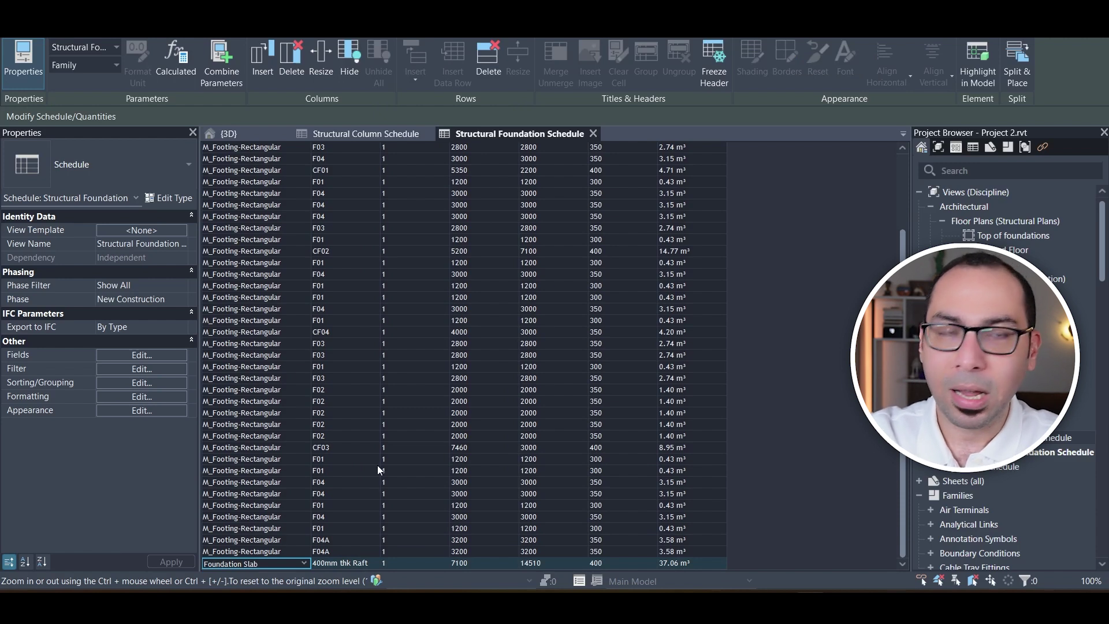
{"action": "scroll", "coordinate": [358, 479], "scroll_direction": "up", "scroll_amount": 3}
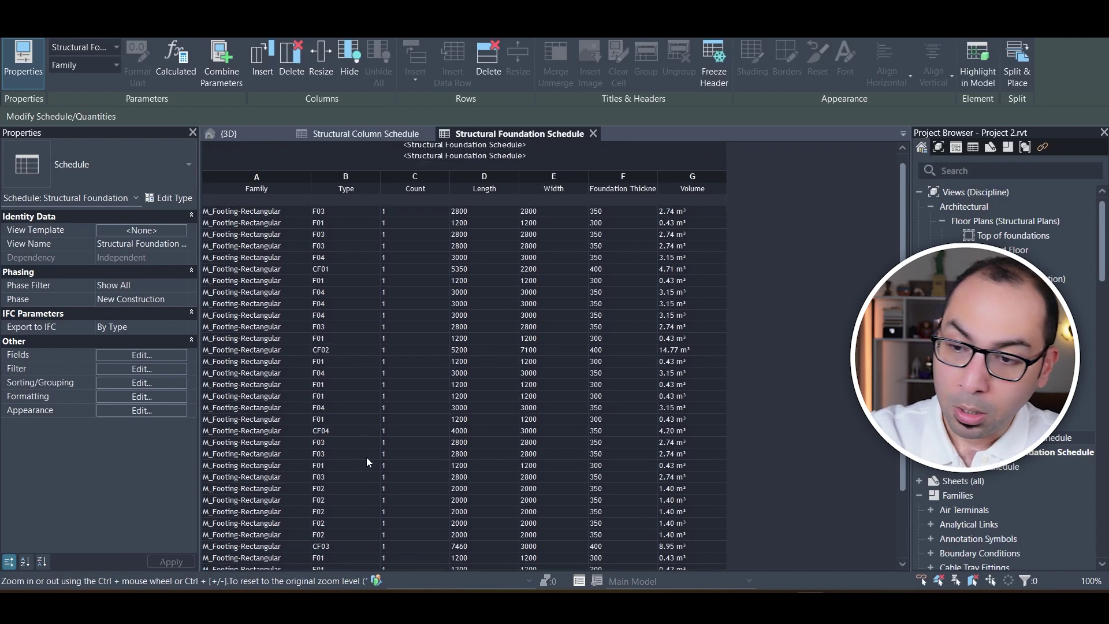
{"action": "left_click", "coordinate": [355, 176]}
{"action": "scroll", "coordinate": [344, 234], "scroll_direction": "down", "scroll_amount": 1}
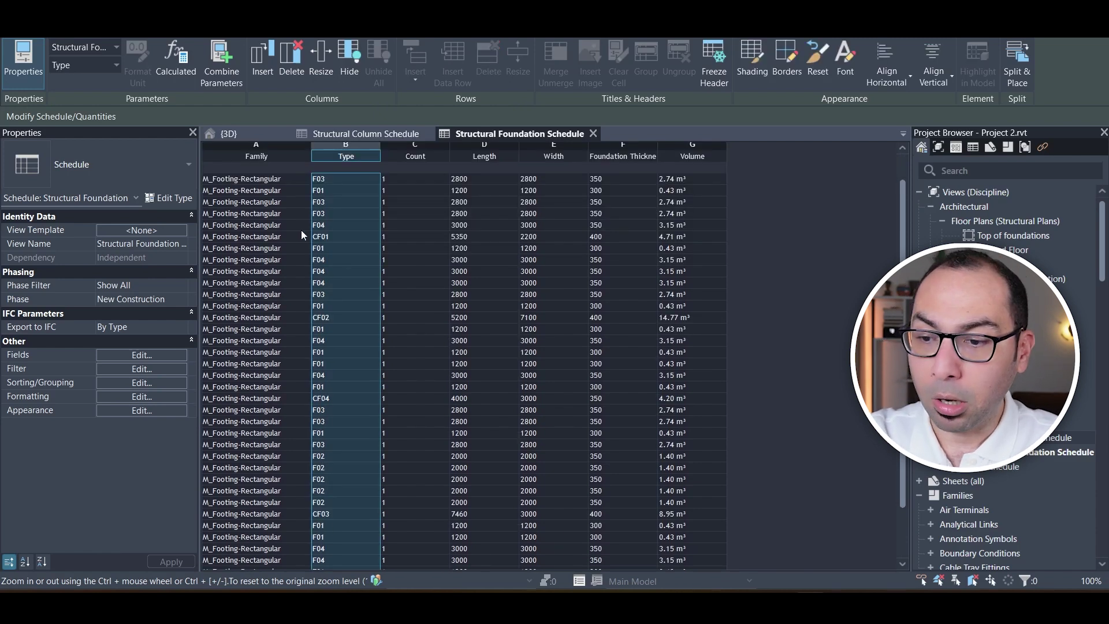
{"action": "left_click", "coordinate": [330, 192]}
{"action": "left_click", "coordinate": [330, 224]}
{"action": "left_click", "coordinate": [337, 235]}
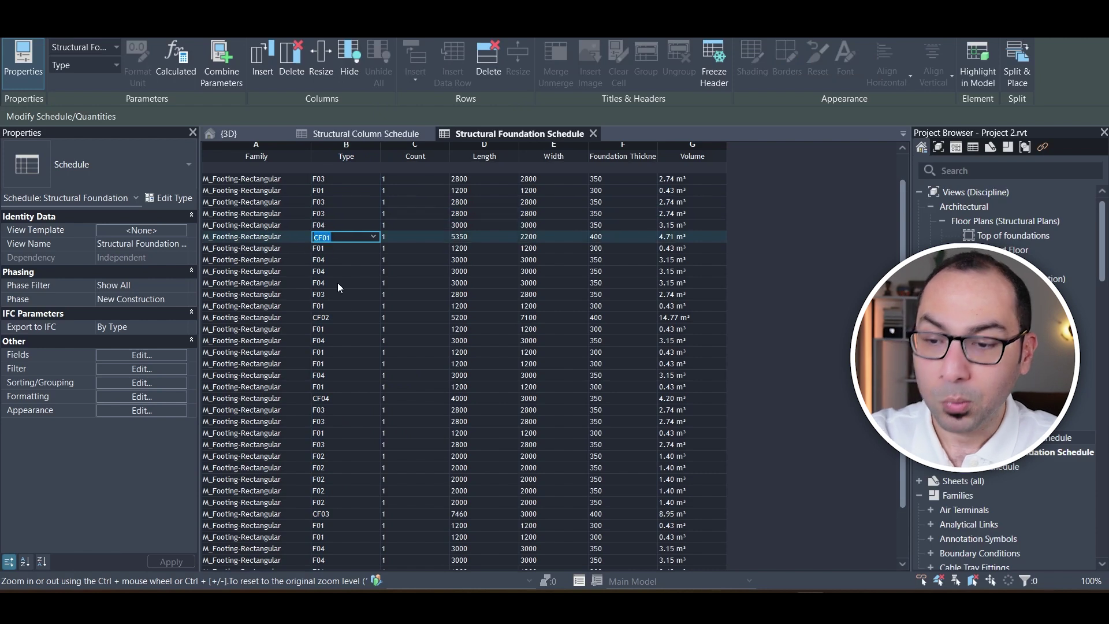
{"action": "left_click", "coordinate": [341, 318]}
{"action": "scroll", "coordinate": [338, 436], "scroll_direction": "down", "scroll_amount": 2}
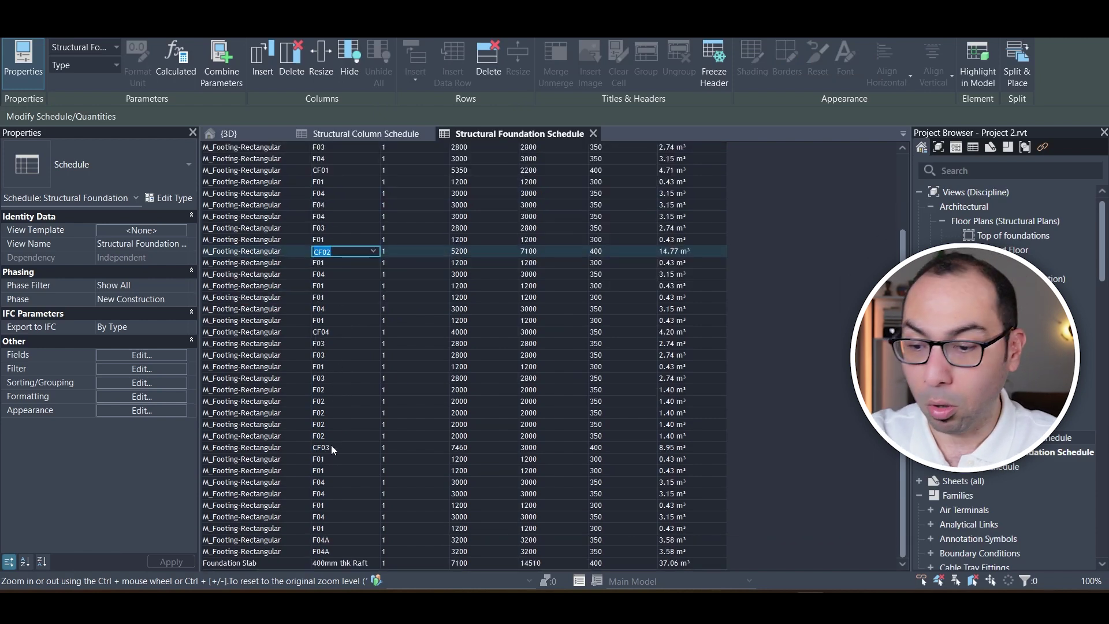
{"action": "left_click", "coordinate": [338, 563]}
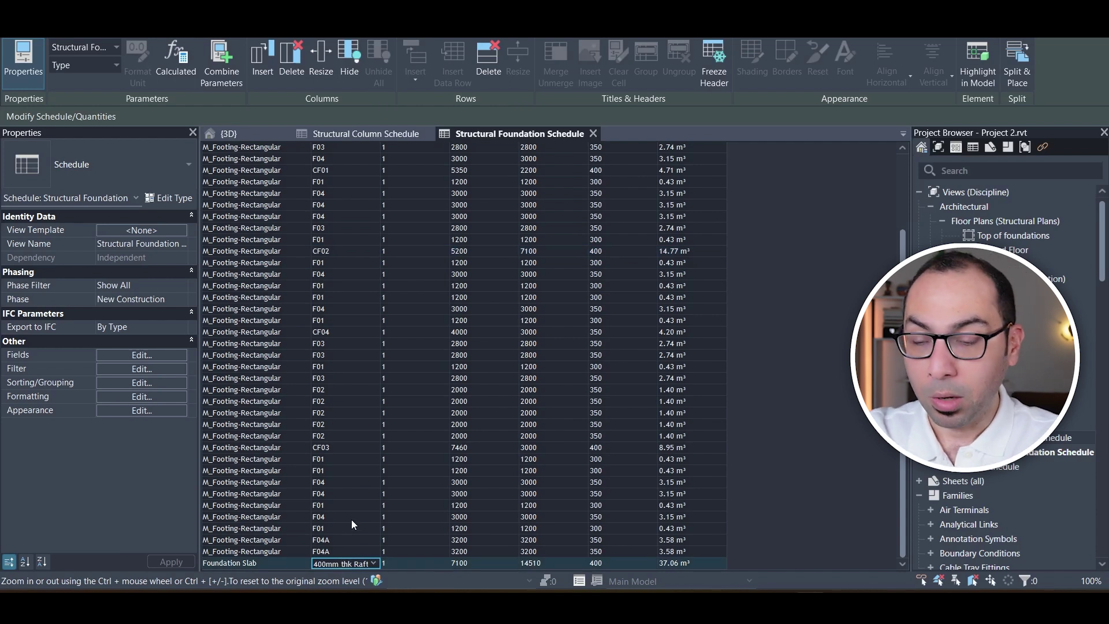
{"action": "scroll", "coordinate": [331, 422], "scroll_direction": "up", "scroll_amount": 3}
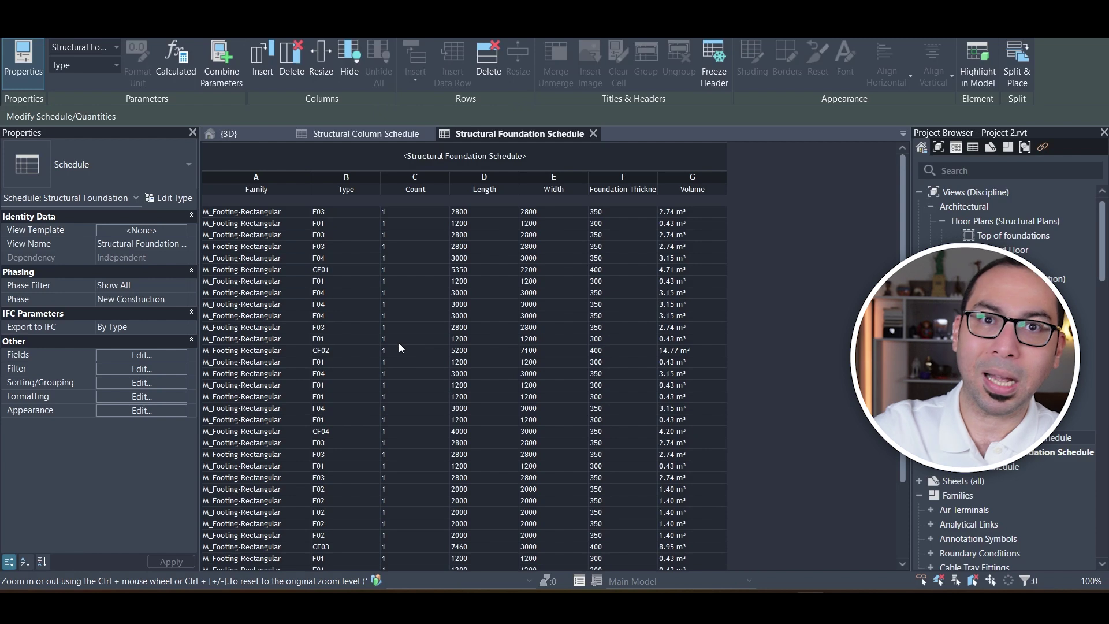
Examine the Type, Count and Volume values of the individual footing rows in the ungrouped schedule
{"action": "left_click", "coordinate": [335, 236]}
{"action": "left_click", "coordinate": [347, 246]}
{"action": "left_click", "coordinate": [401, 252]}
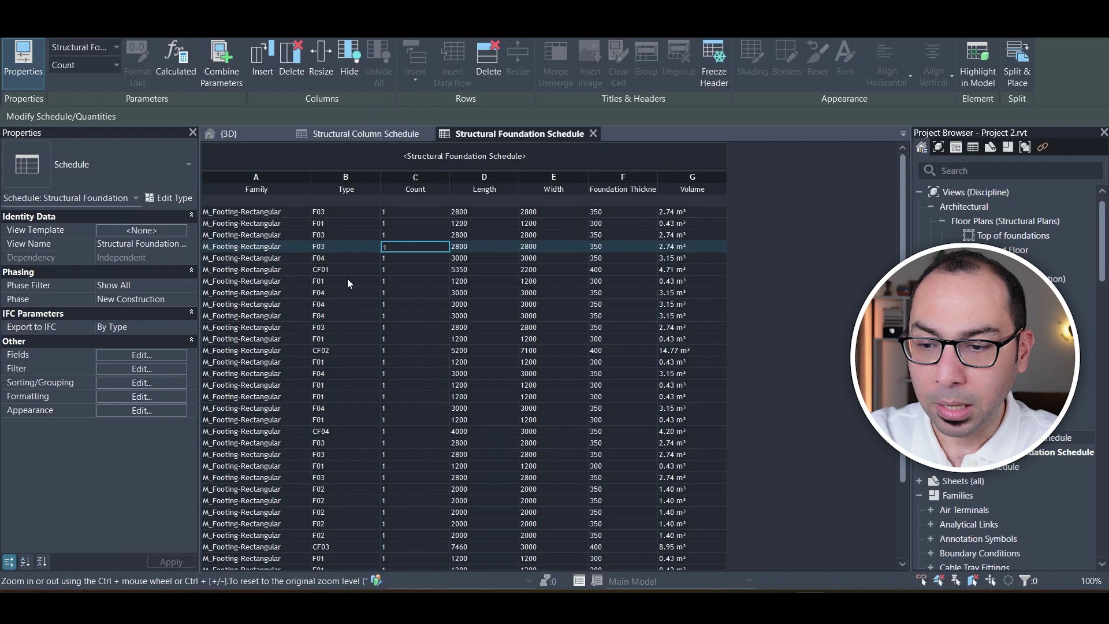
{"action": "left_click", "coordinate": [407, 328]}
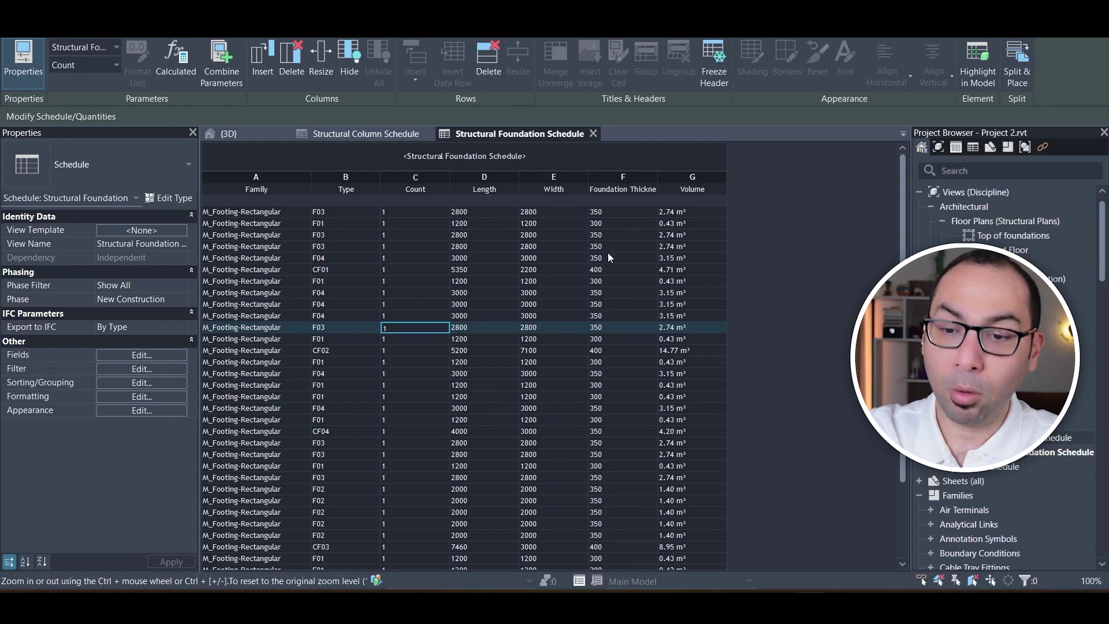
{"action": "left_click", "coordinate": [684, 212]}
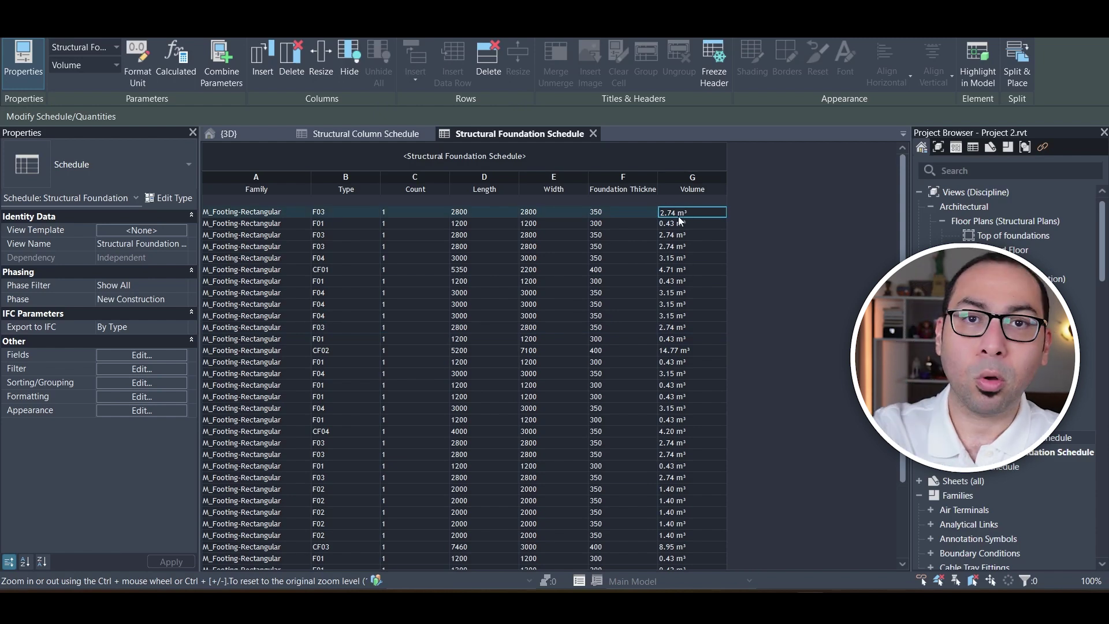
{"action": "left_click", "coordinate": [342, 212]}
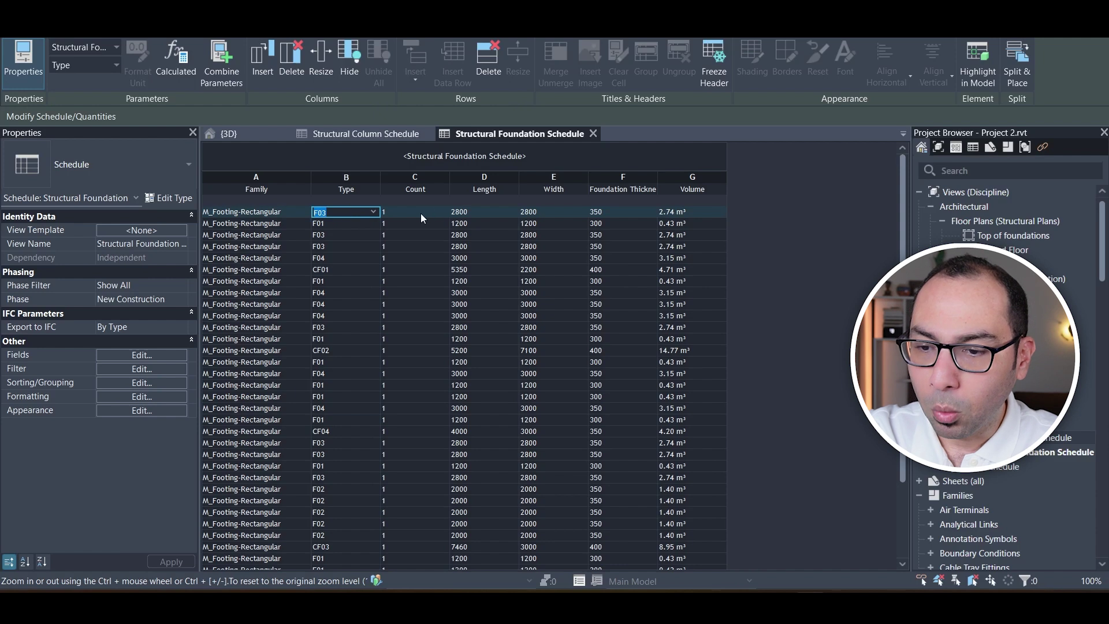
{"action": "left_click", "coordinate": [694, 213]}
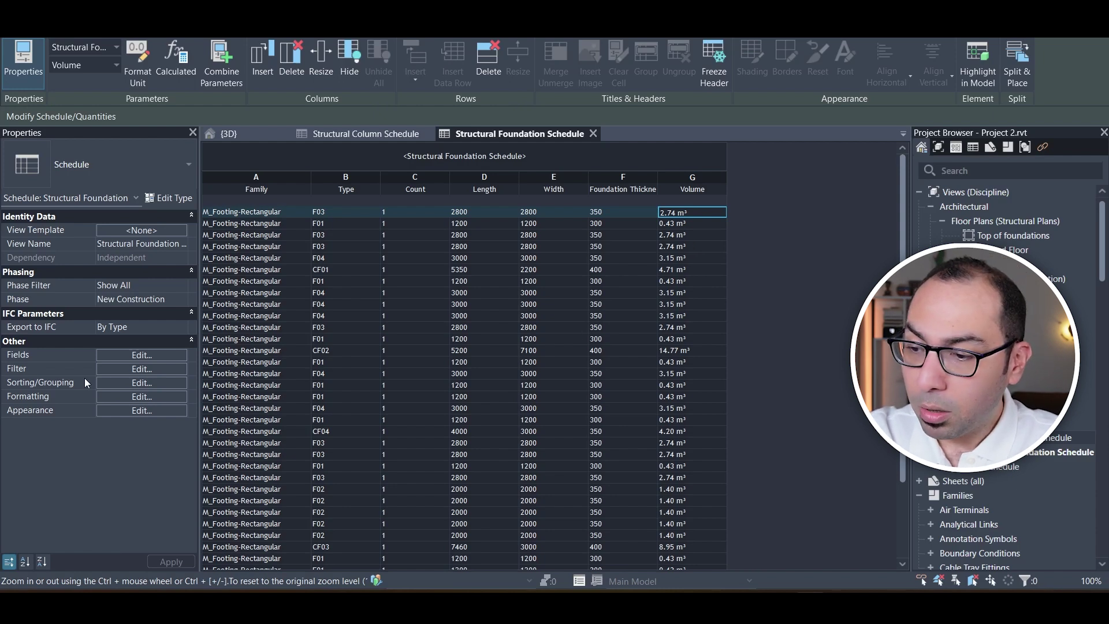
Sort the foundation schedule by Family and then by Type, both ascending
{"action": "left_click", "coordinate": [139, 383]}
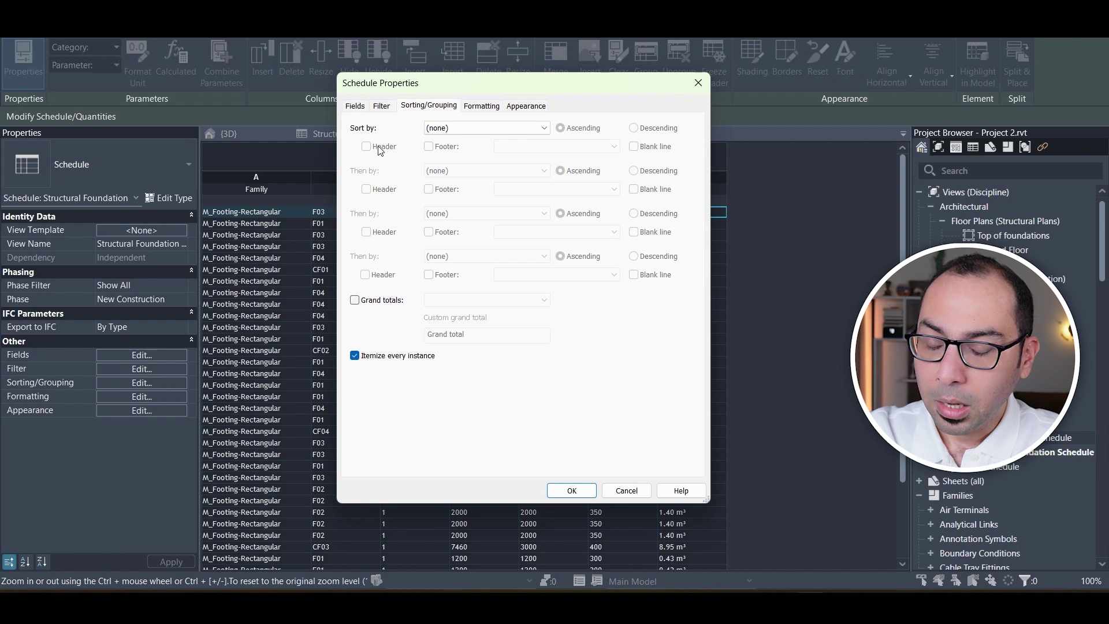
{"action": "left_click", "coordinate": [494, 127]}
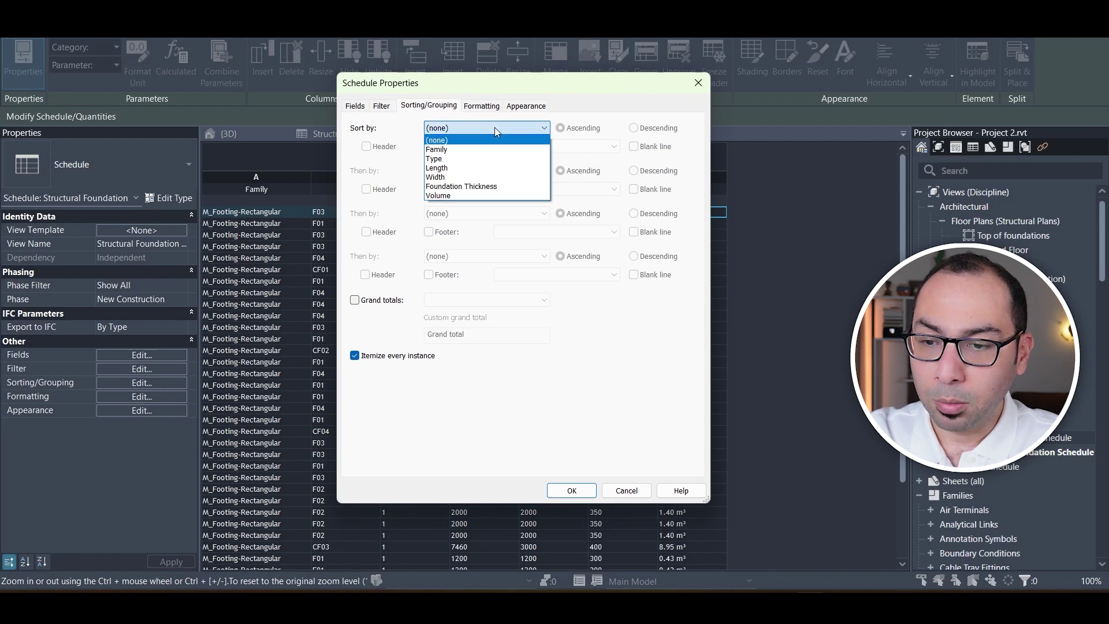
{"action": "left_click", "coordinate": [453, 150]}
{"action": "left_click", "coordinate": [468, 171]}
{"action": "left_click", "coordinate": [449, 201]}
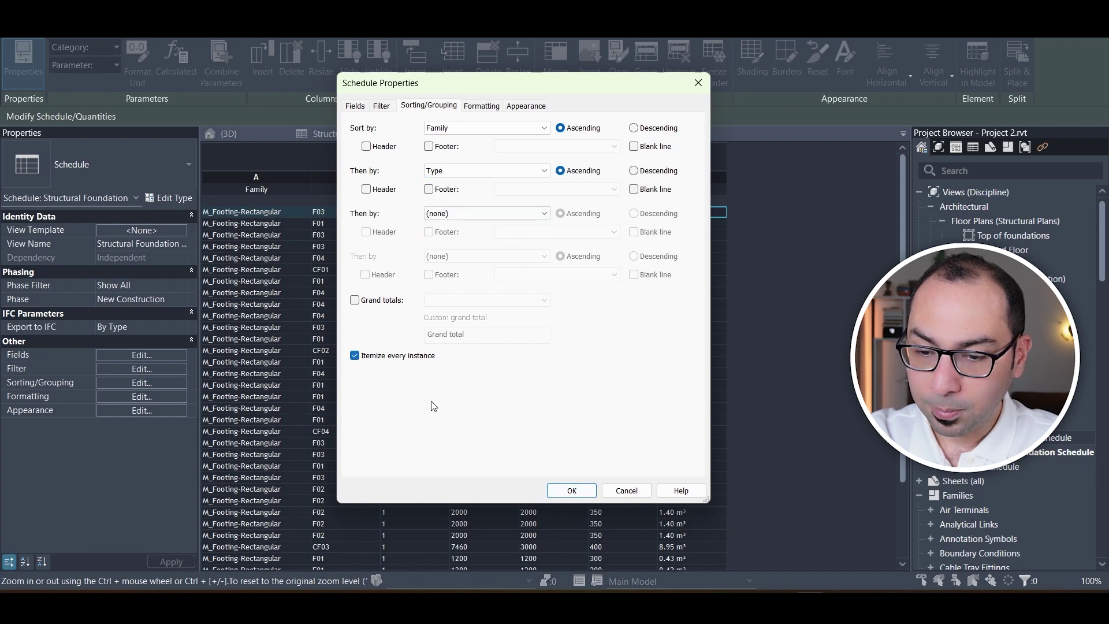
{"action": "left_click", "coordinate": [571, 491]}
{"action": "scroll", "coordinate": [360, 342], "scroll_direction": "down", "scroll_amount": 2}
{"action": "scroll", "coordinate": [361, 342], "scroll_direction": "up", "scroll_amount": 2}
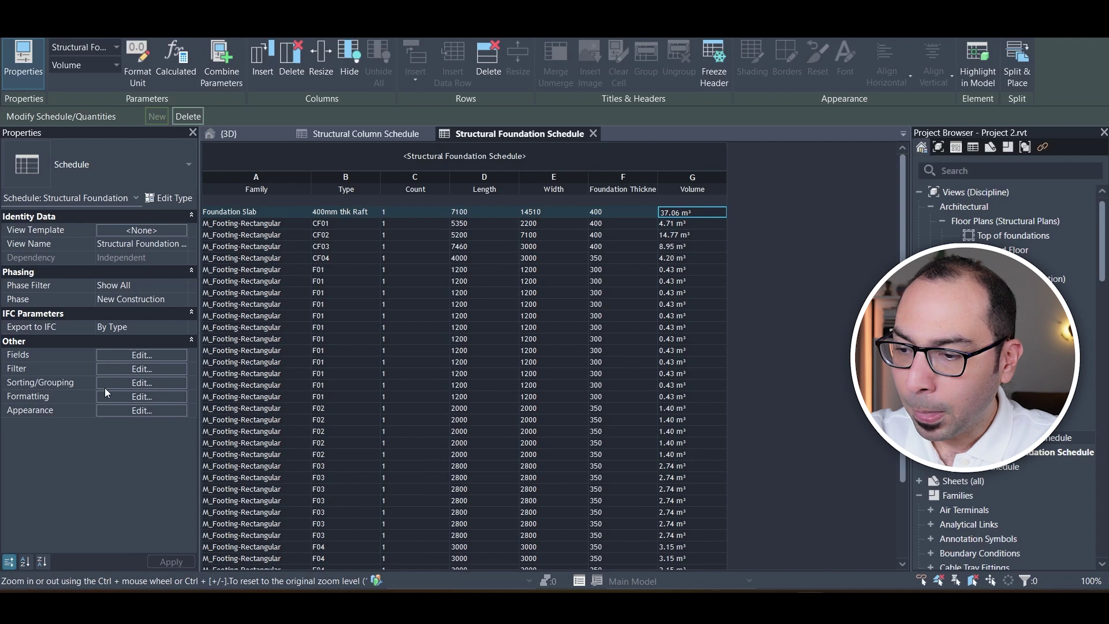
Turn off itemizing every instance so the foundation schedule groups identical types into single rows
{"action": "left_click", "coordinate": [128, 383]}
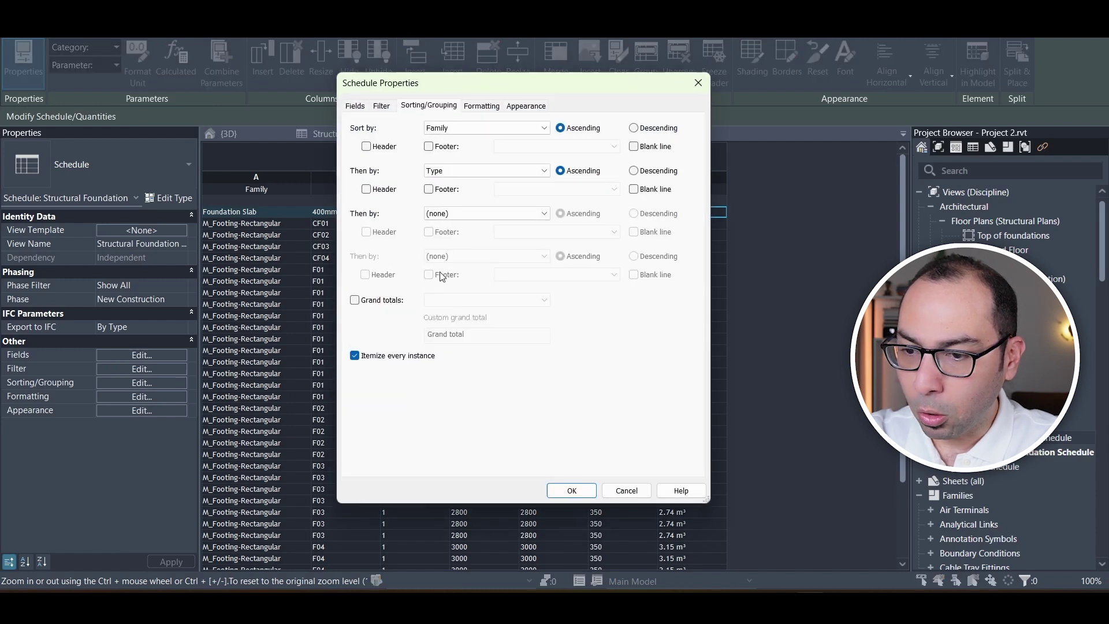
{"action": "left_click", "coordinate": [355, 355]}
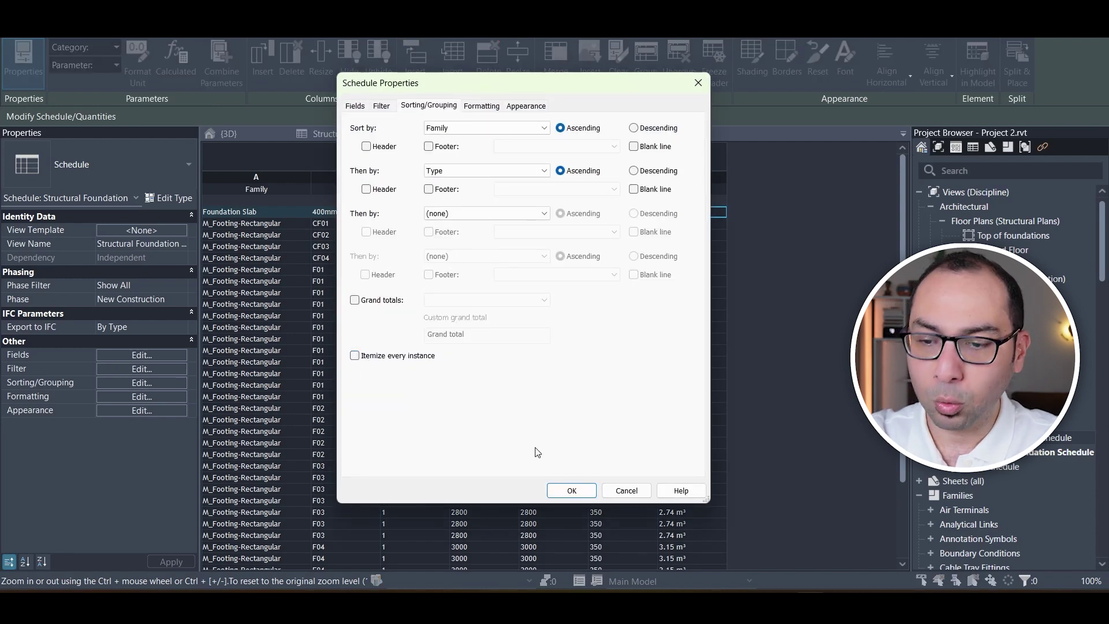
{"action": "left_click", "coordinate": [572, 491]}
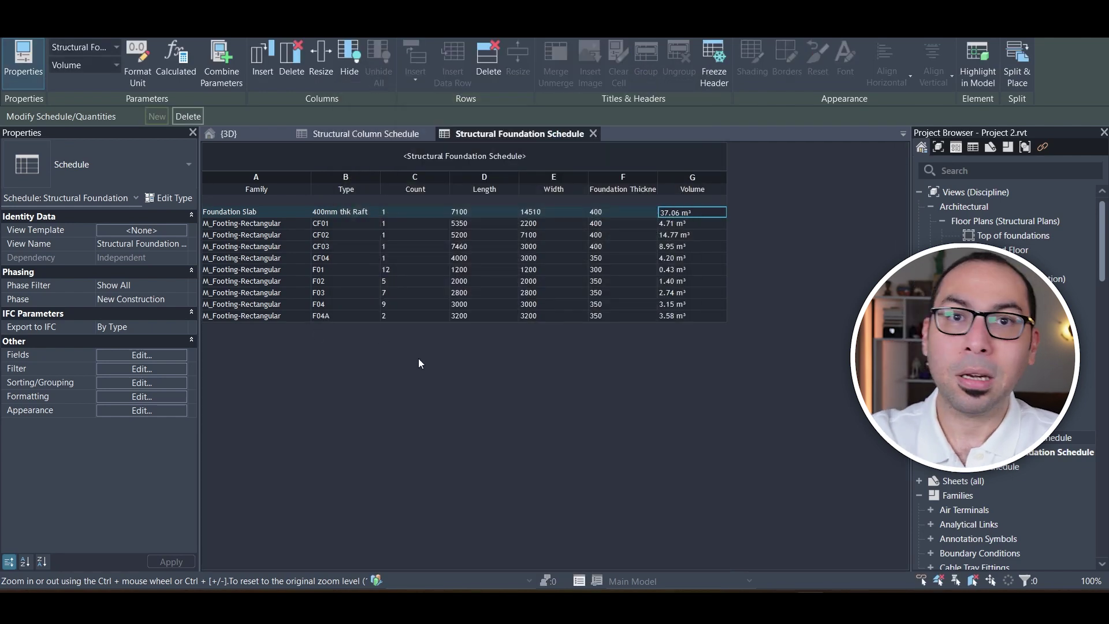
Examine the grouped F01 footing row, comparing its count, length, width, thickness and volume
{"action": "left_click", "coordinate": [345, 271]}
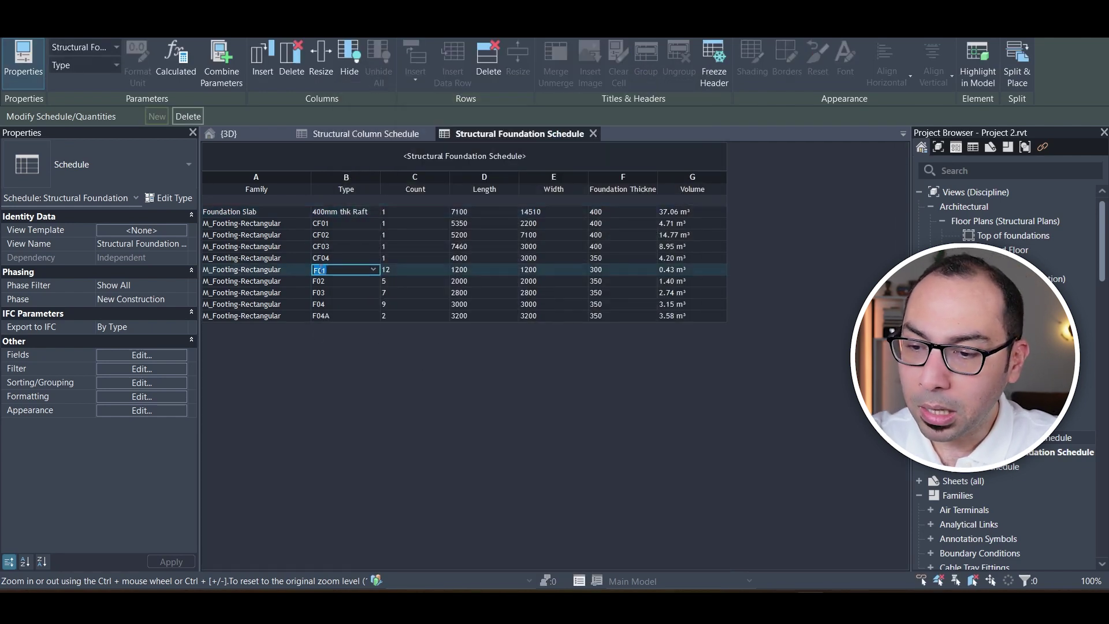
{"action": "left_click", "coordinate": [406, 273]}
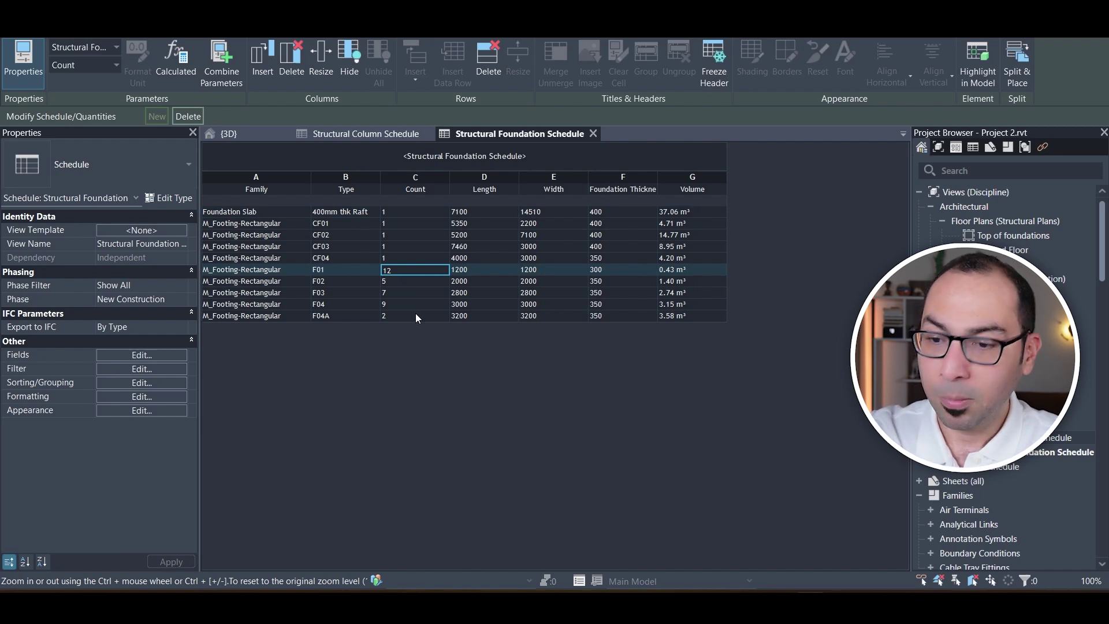
{"action": "left_click", "coordinate": [349, 273]}
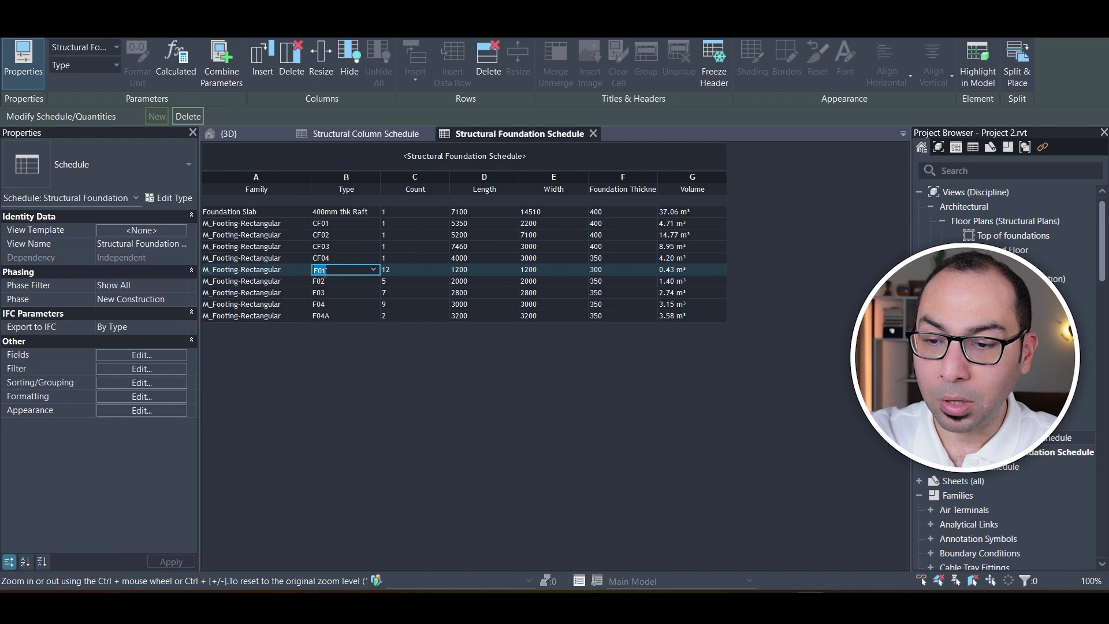
{"action": "left_click", "coordinate": [414, 268]}
{"action": "left_click", "coordinate": [473, 269]}
{"action": "left_click", "coordinate": [572, 269]}
{"action": "left_click", "coordinate": [594, 270]}
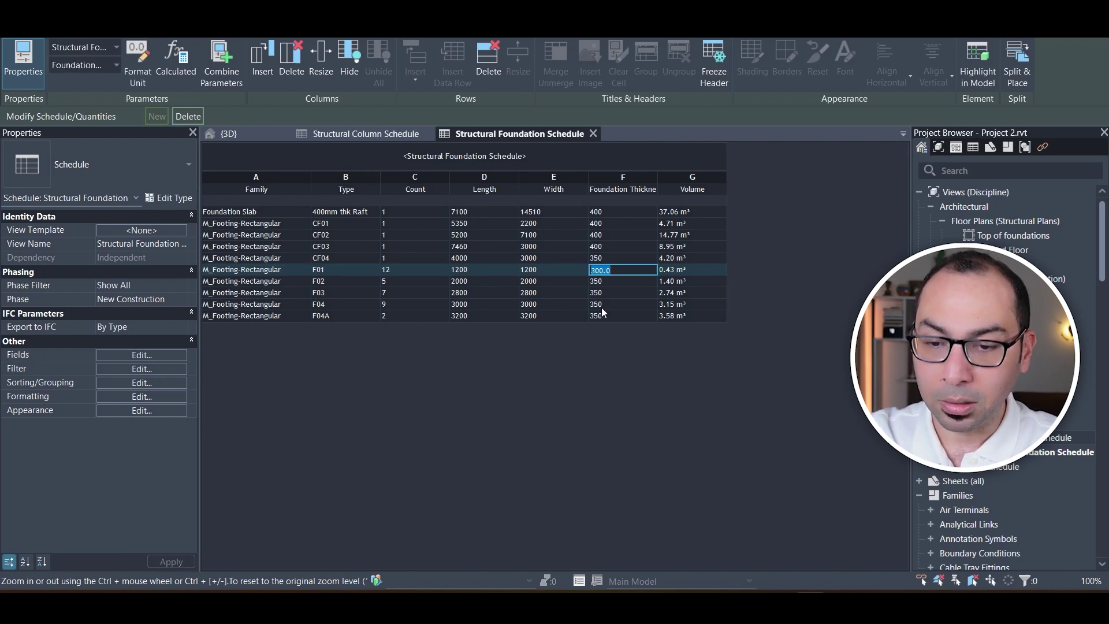
{"action": "left_click", "coordinate": [697, 269]}
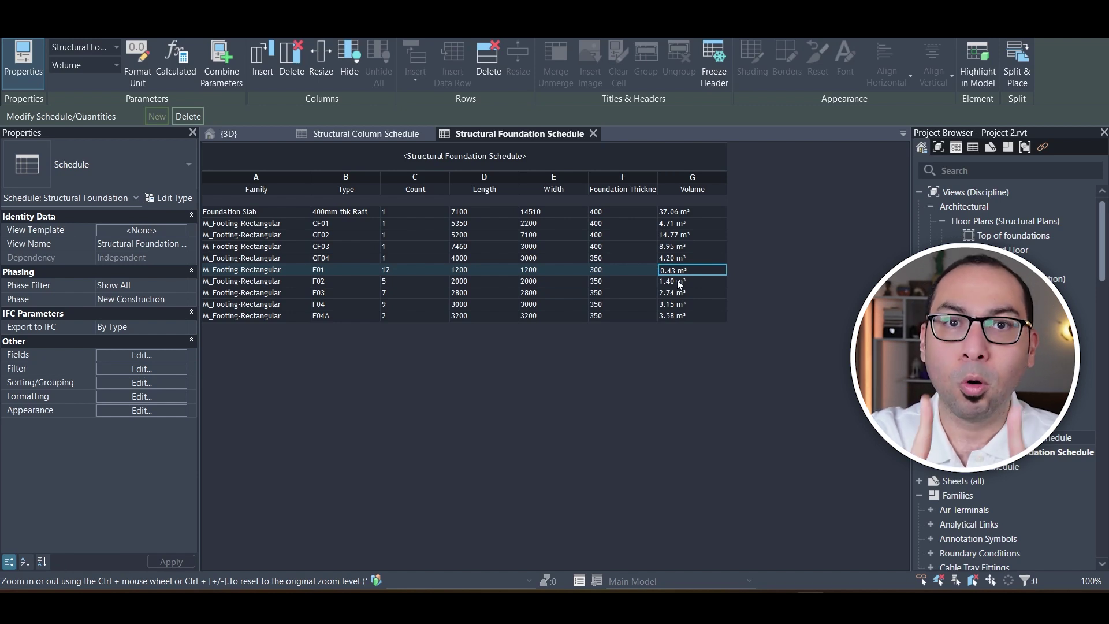
{"action": "left_click", "coordinate": [404, 271]}
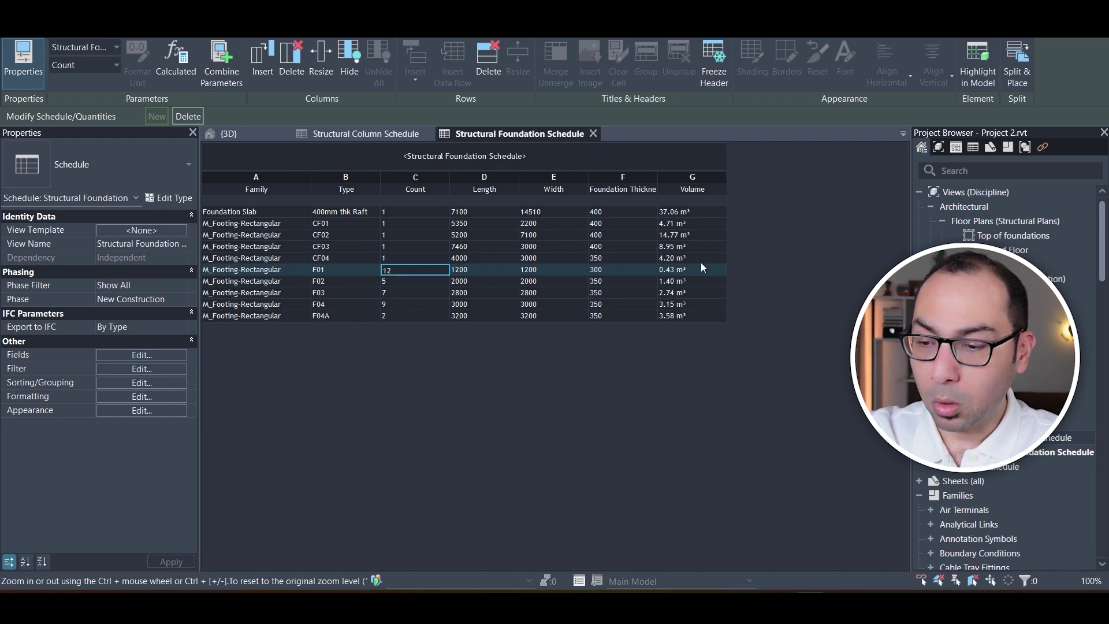
Set the schedule's Volume field to calculate totals and check the F01 footing row
{"action": "left_click", "coordinate": [142, 398]}
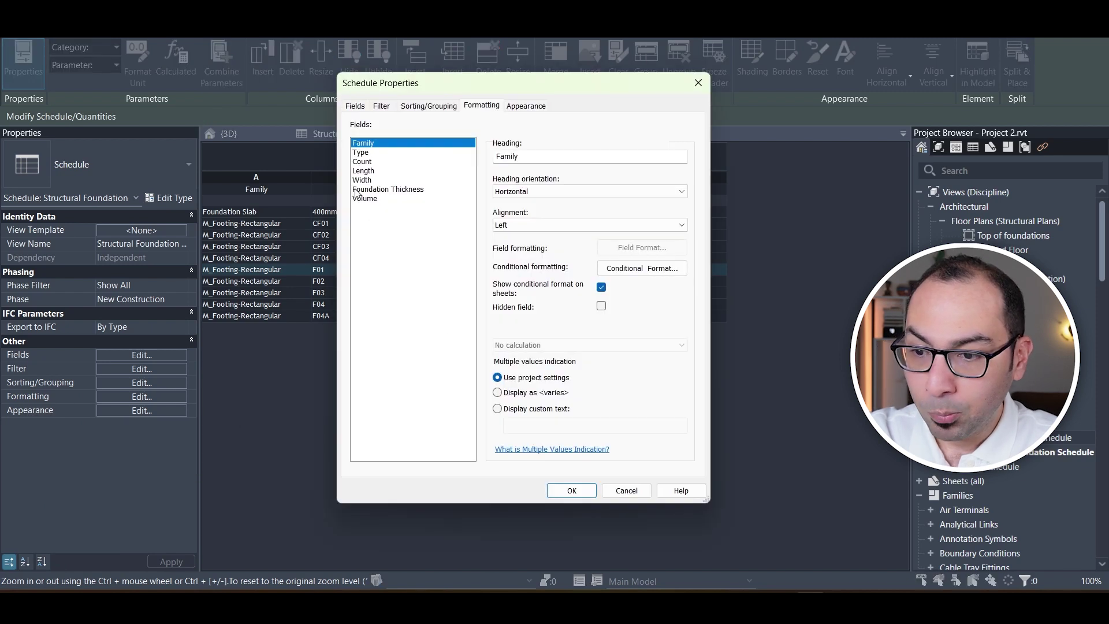
{"action": "left_click", "coordinate": [364, 199]}
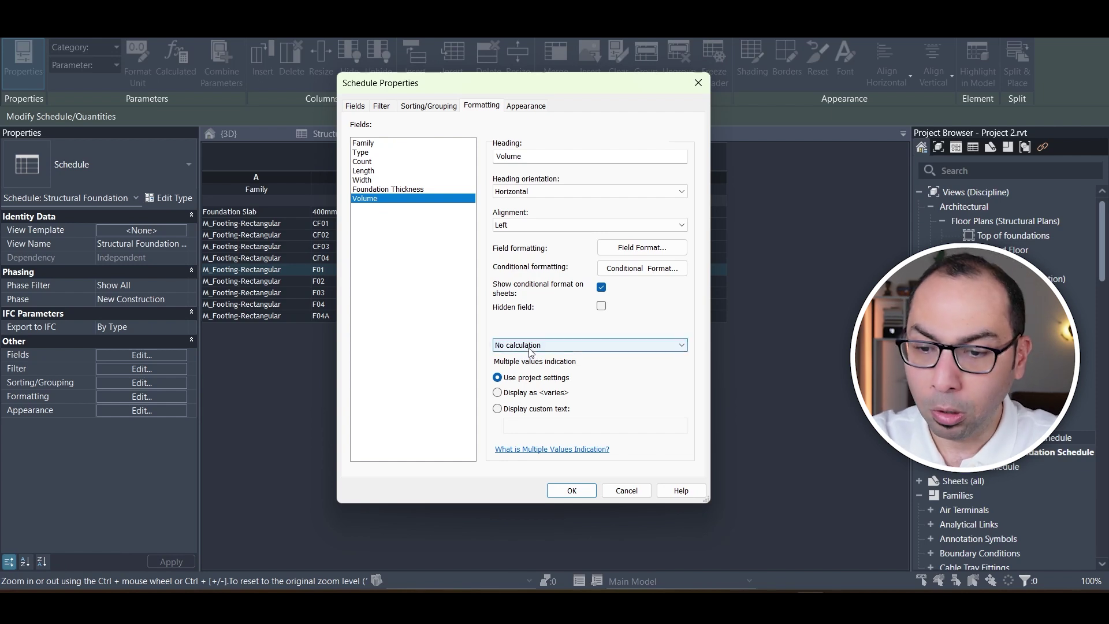
{"action": "left_click", "coordinate": [511, 348]}
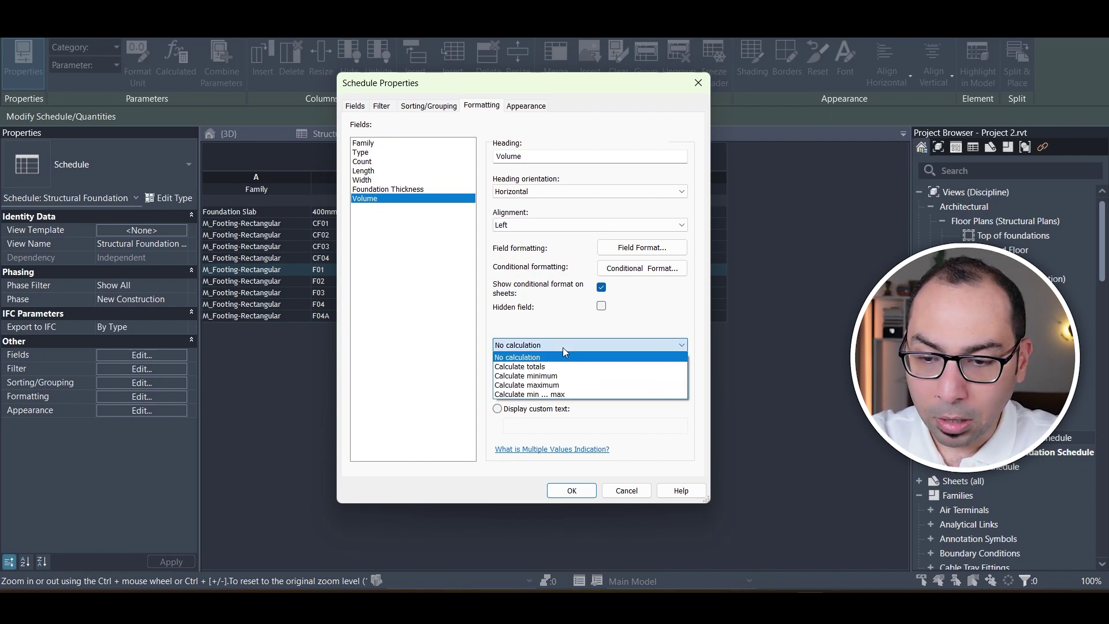
{"action": "left_click", "coordinate": [528, 369]}
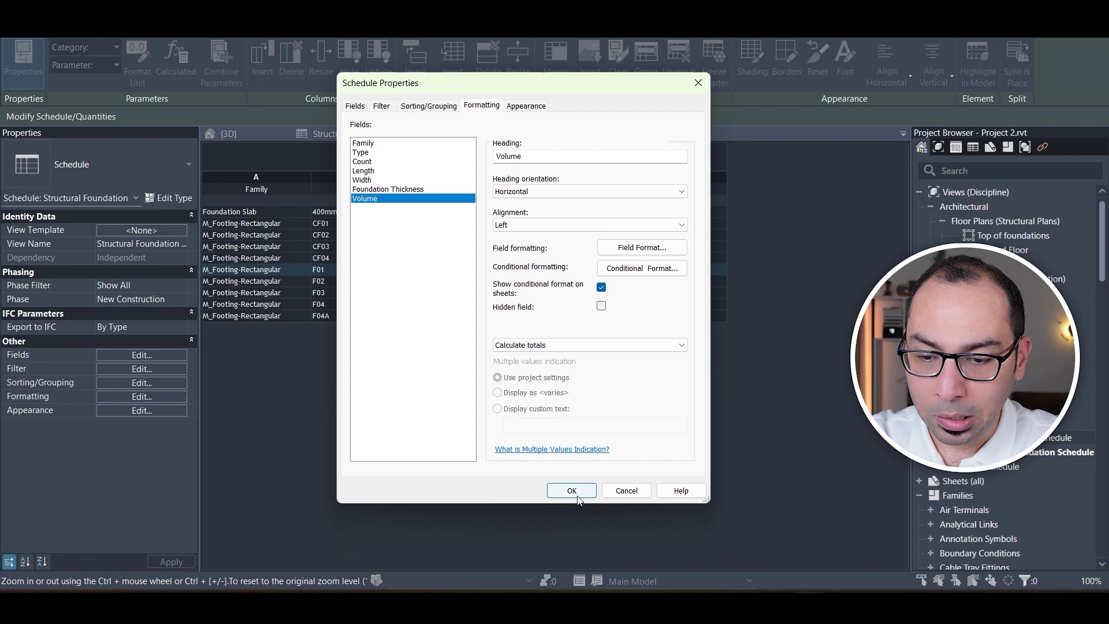
{"action": "left_click", "coordinate": [572, 490]}
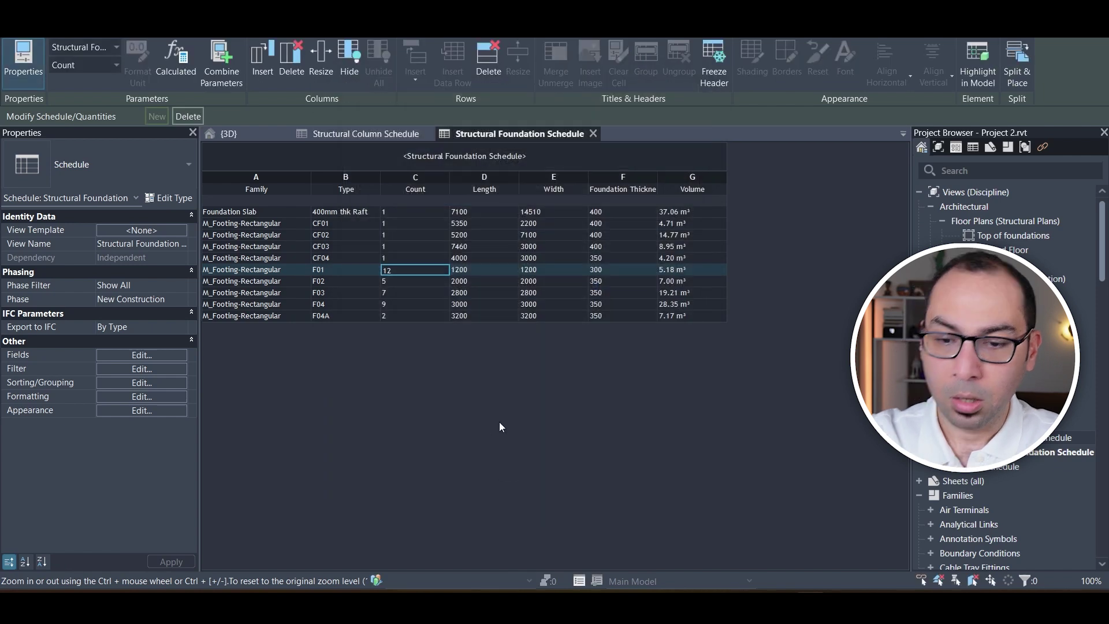
{"action": "left_click", "coordinate": [343, 270]}
{"action": "left_click", "coordinate": [408, 272]}
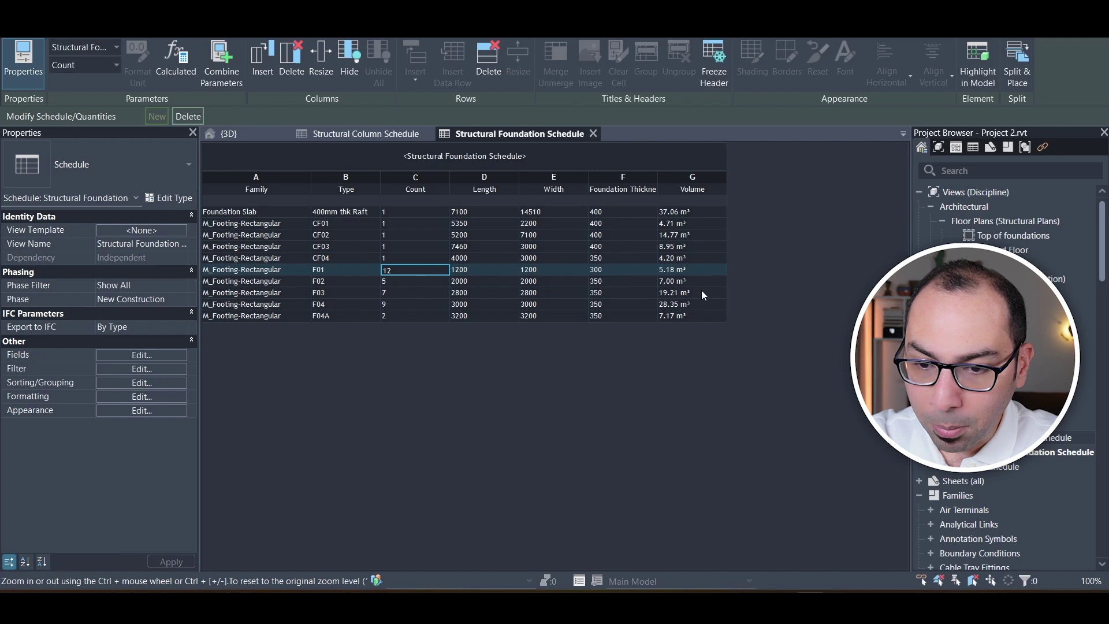
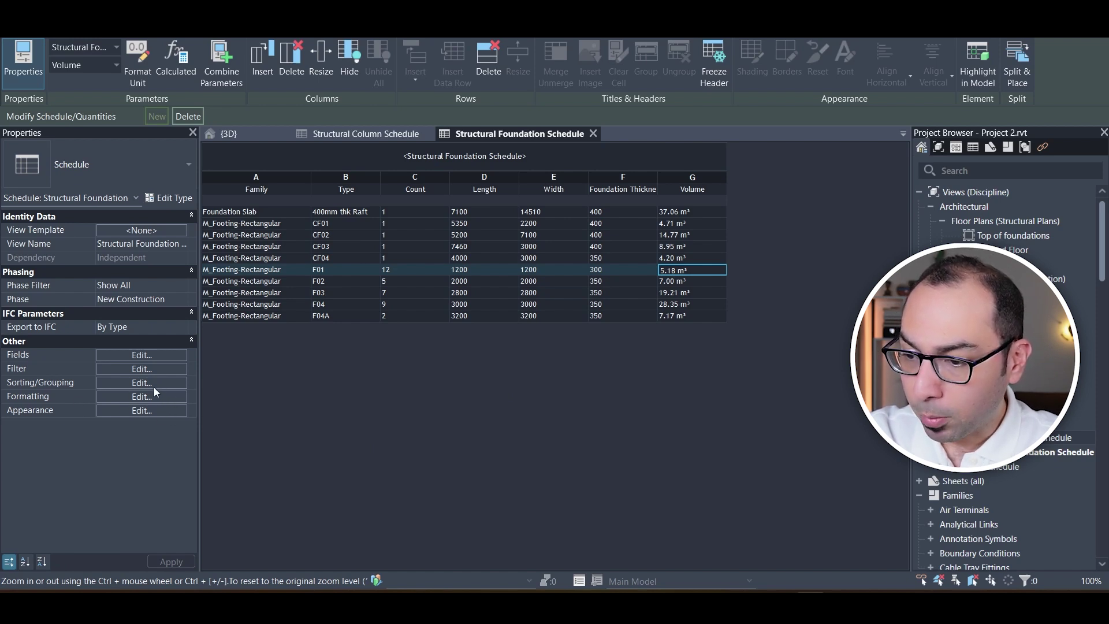
Add a footer showing count and totals to the Family grouping of the foundation schedule and check the Foundation Slab group
{"action": "left_click", "coordinate": [154, 383]}
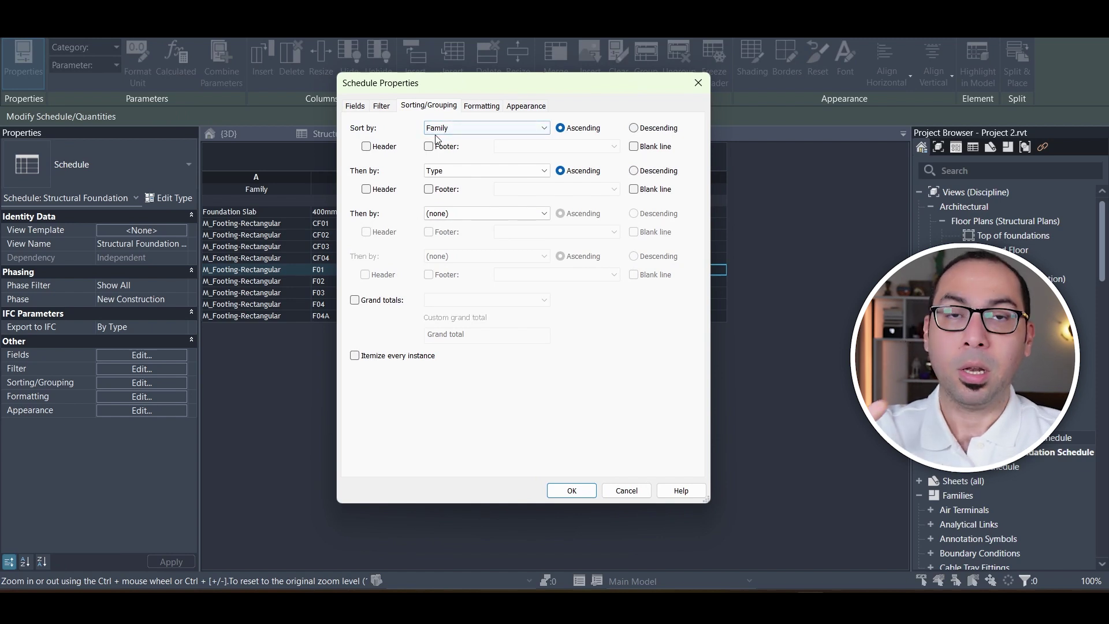
{"action": "left_click", "coordinate": [698, 83]}
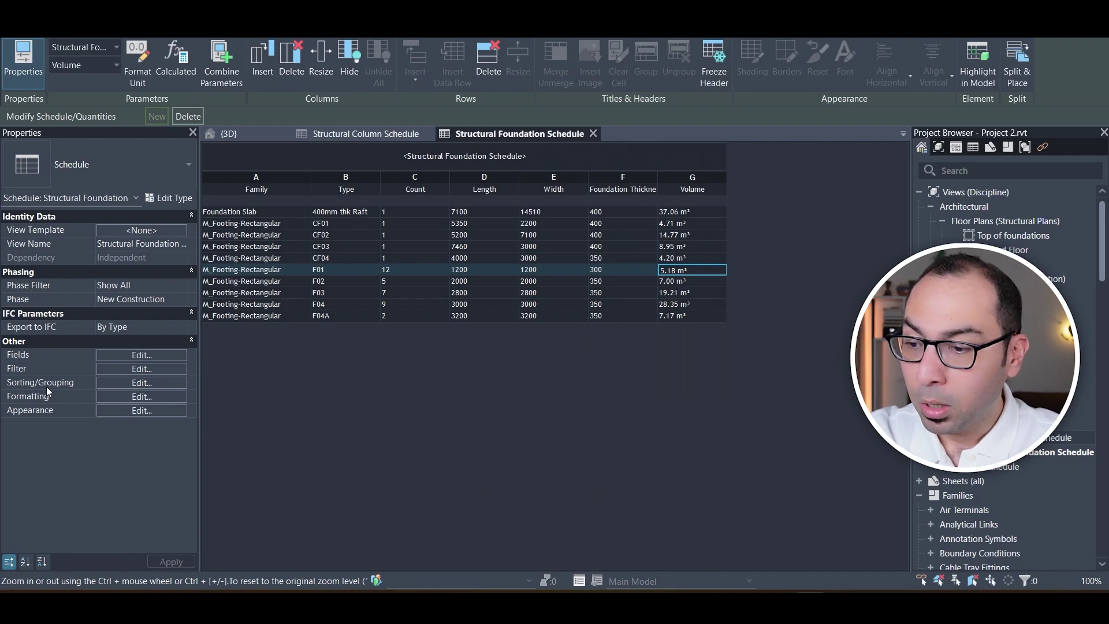
{"action": "left_click", "coordinate": [128, 383]}
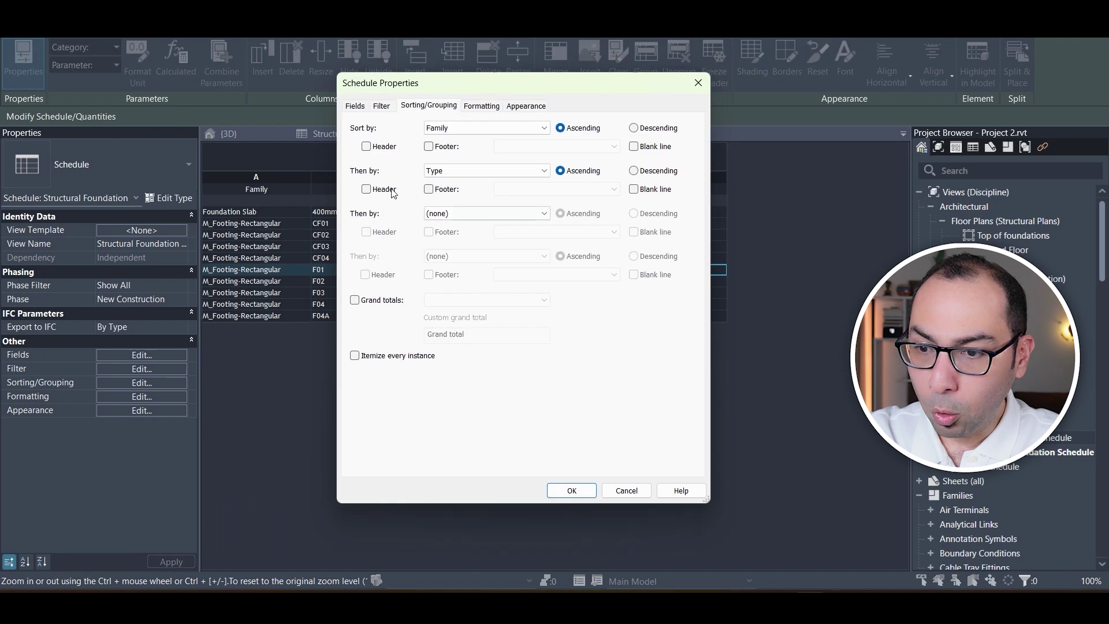
{"action": "left_click", "coordinate": [429, 147]}
{"action": "left_click", "coordinate": [540, 147]}
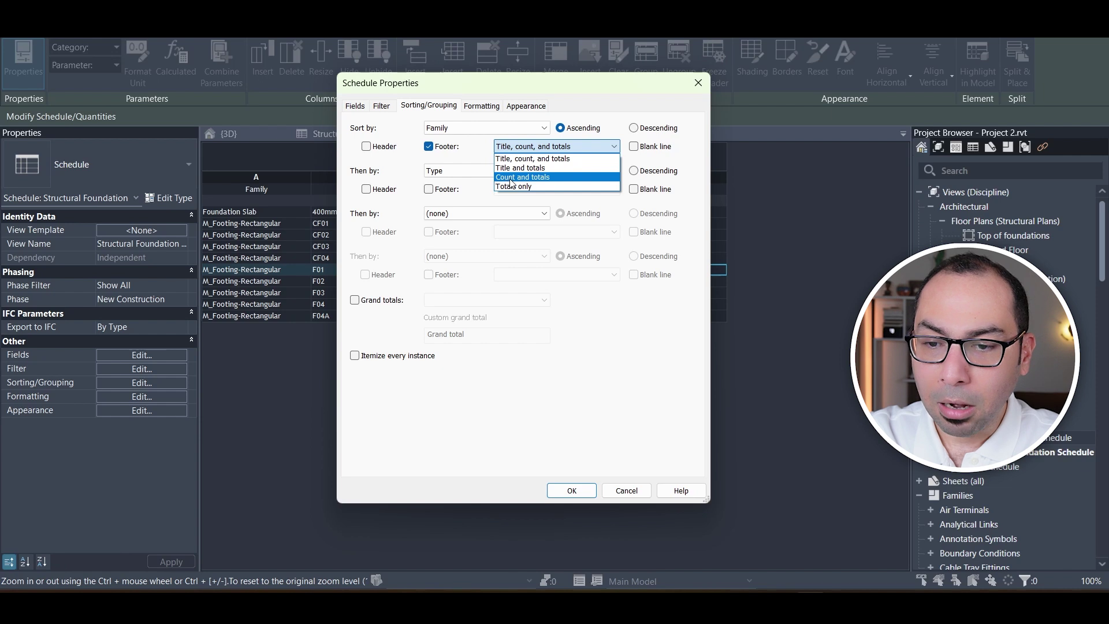
{"action": "left_click", "coordinate": [512, 178]}
{"action": "left_click", "coordinate": [570, 489]}
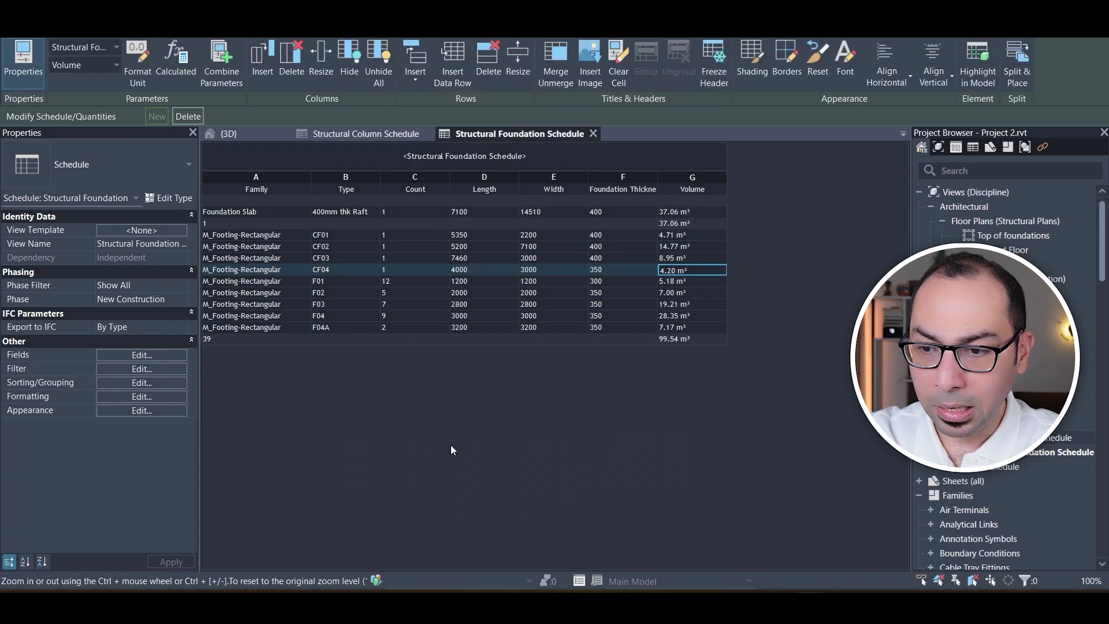
{"action": "left_click", "coordinate": [260, 211]}
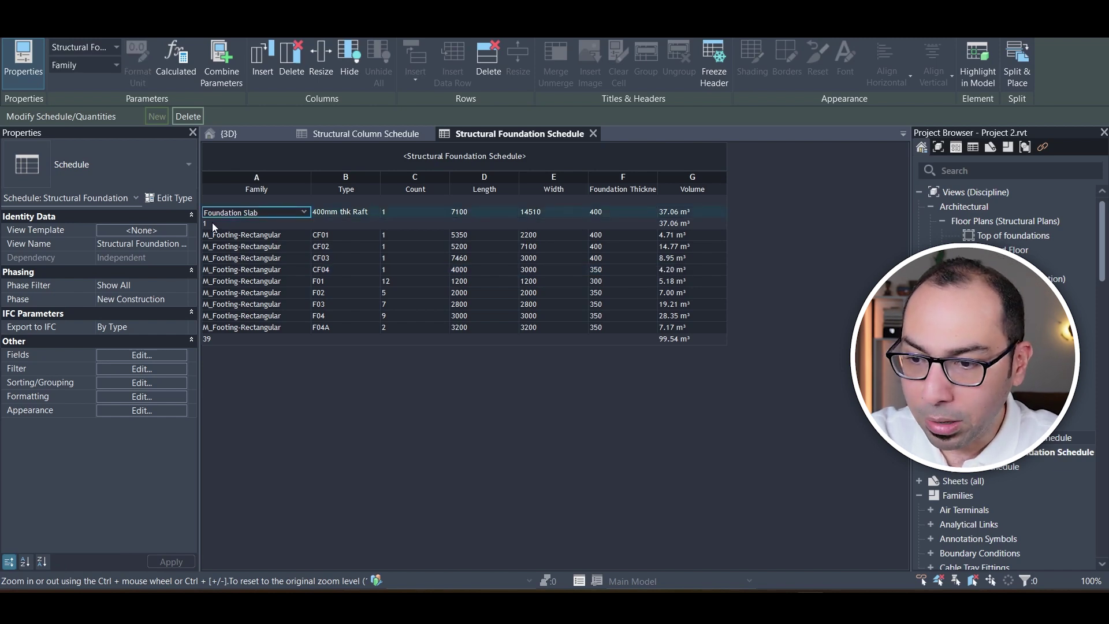